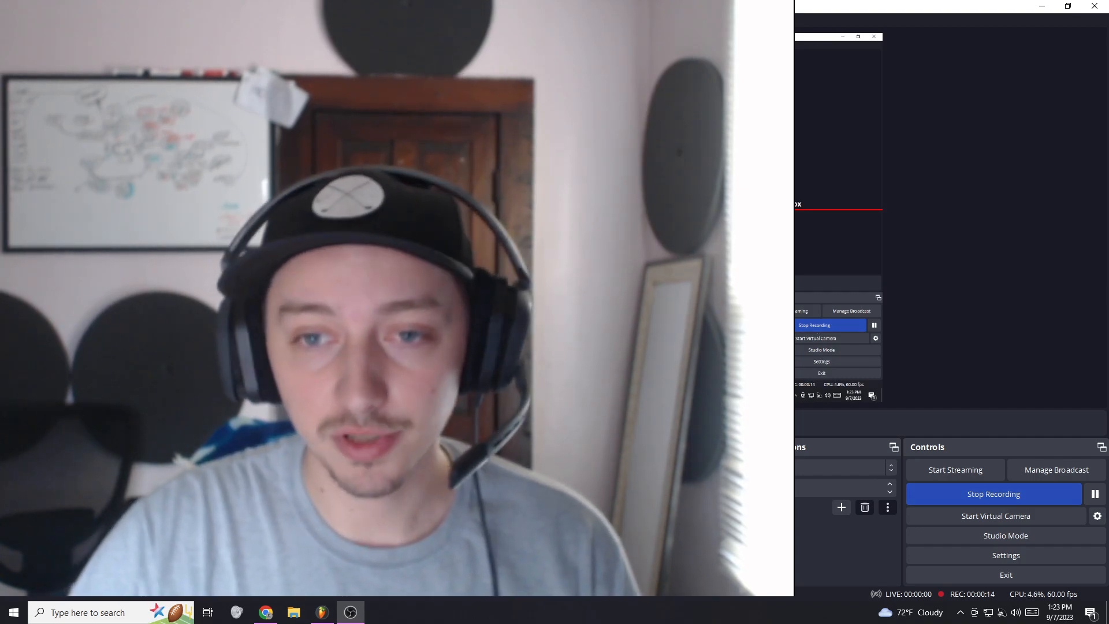
# - Shrink the webcam source into the upper corner of the OBS preview and switch to FL Studio
pyautogui.moveTo(460, 386); pyautogui.dragTo(295, 155)
pyautogui.click(311, 220)
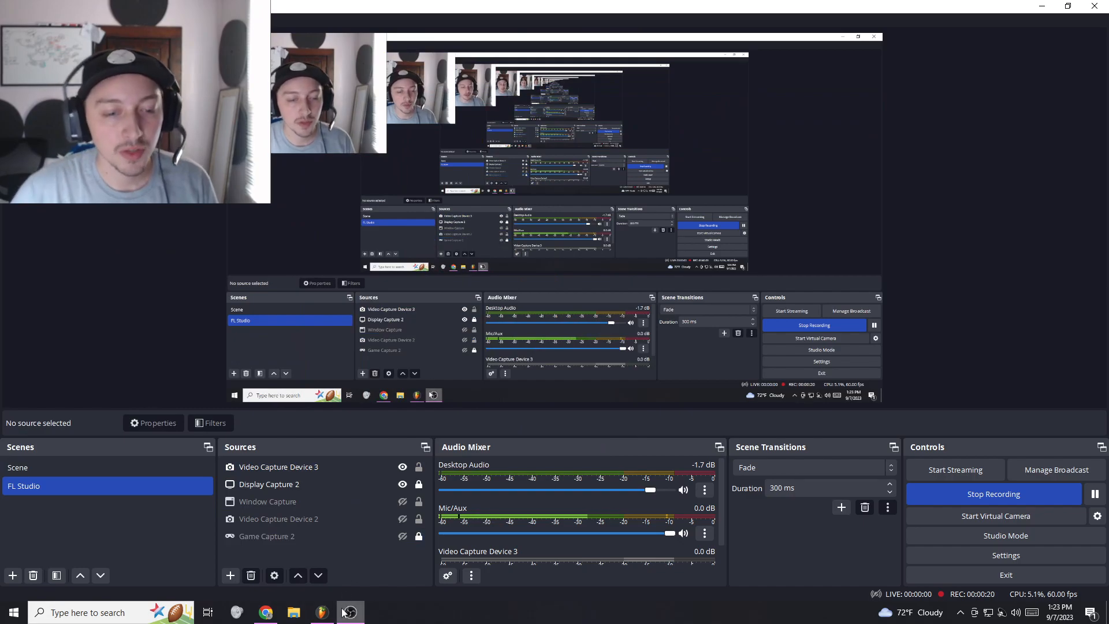
pyautogui.click(322, 613)
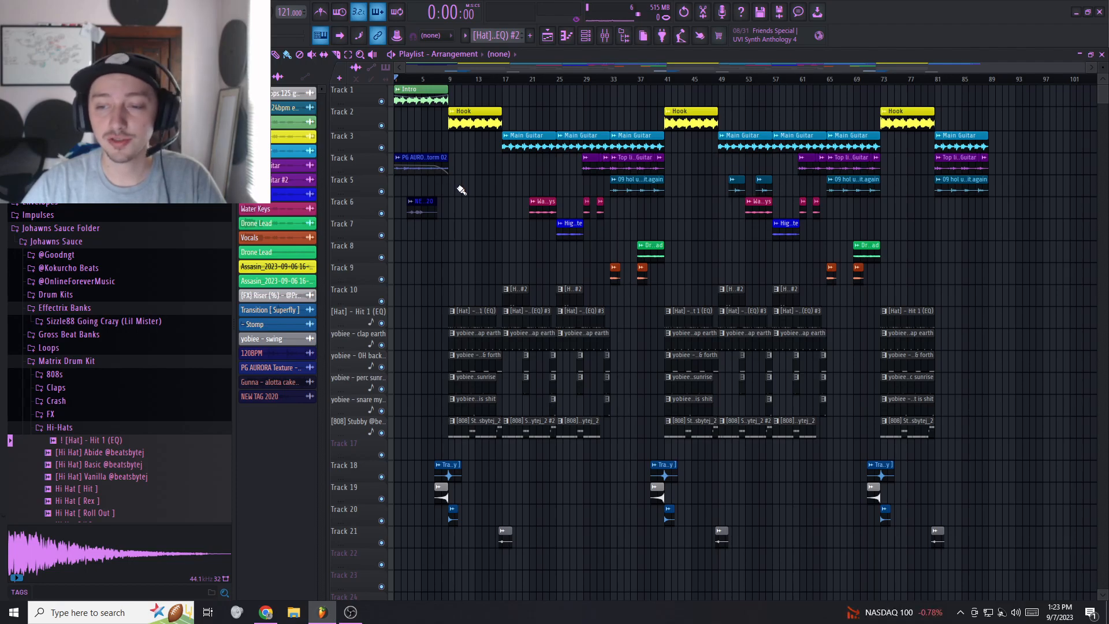
# - Mute all playlist tracks except Tracks 1 to 9, leaving only the melodic parts and samples active
pyautogui.rightClick(381, 102)
pyautogui.click(382, 125)
pyautogui.click(381, 148)
pyautogui.click(381, 170)
pyautogui.click(382, 191)
pyautogui.click(381, 214)
pyautogui.click(381, 235)
pyautogui.click(381, 257)
pyautogui.click(382, 279)
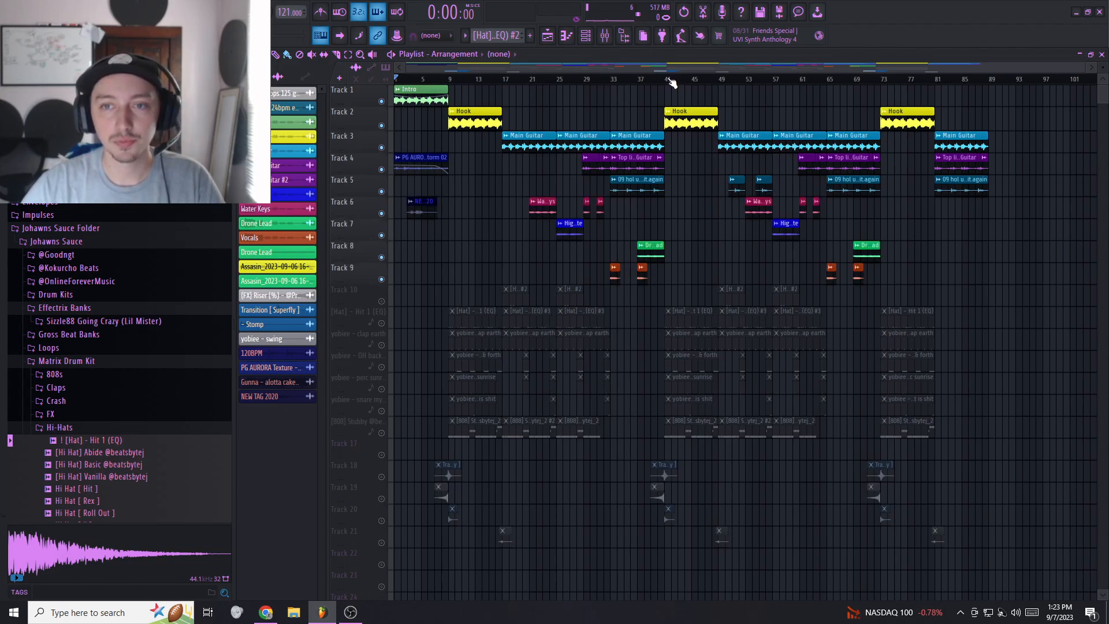
# - Clear the time selection and play the unmuted melodic tracks from the start of the arrangement into the Main Guitar section
pyautogui.moveTo(668, 81); pyautogui.dragTo(457, 88)
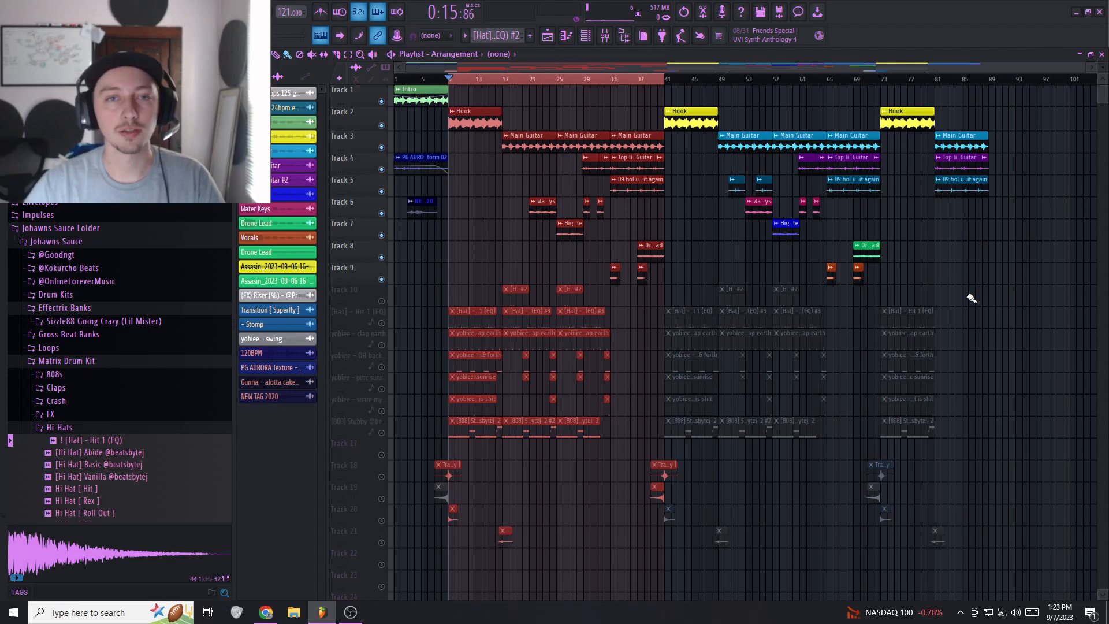
pyautogui.hotkey('ctrl', 'd')
pyautogui.moveTo(450, 84); pyautogui.dragTo(388, 90)
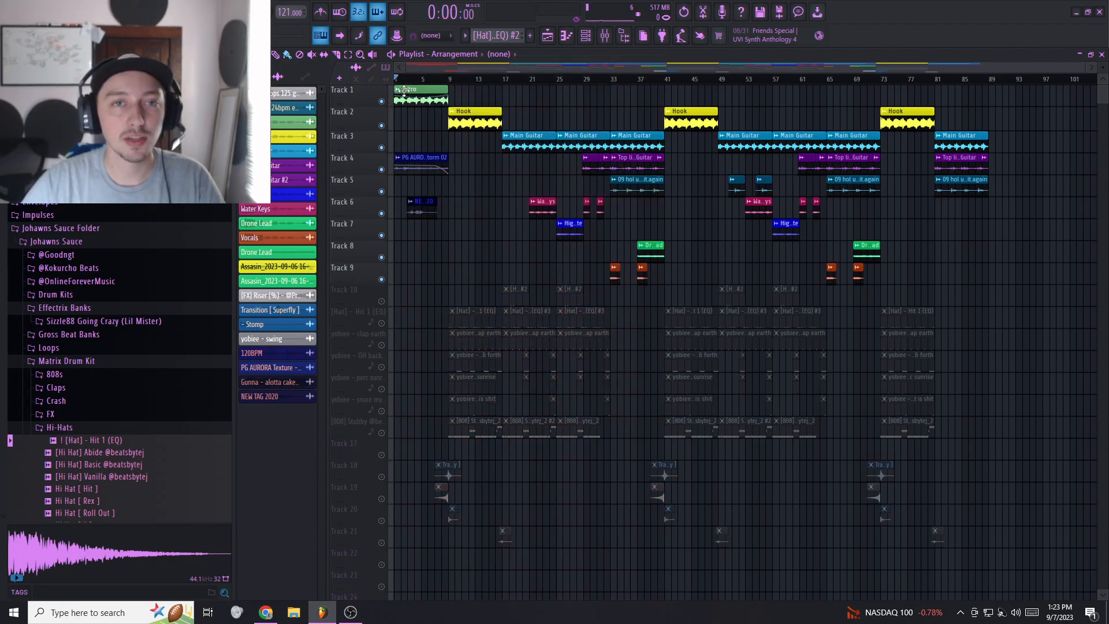
pyautogui.press('space')
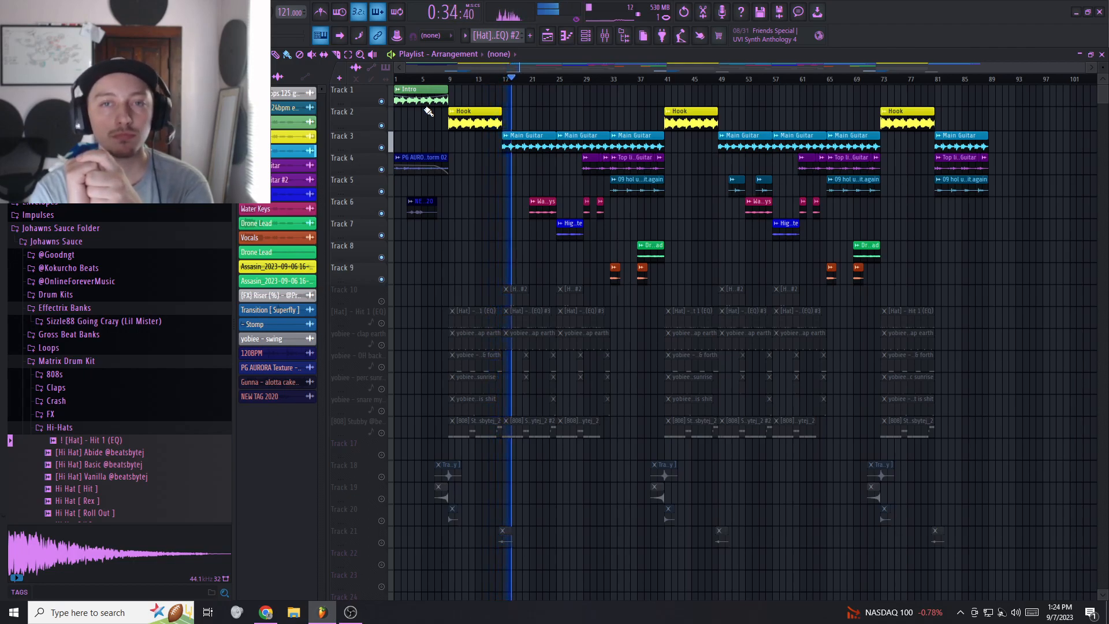
pyautogui.press('space')
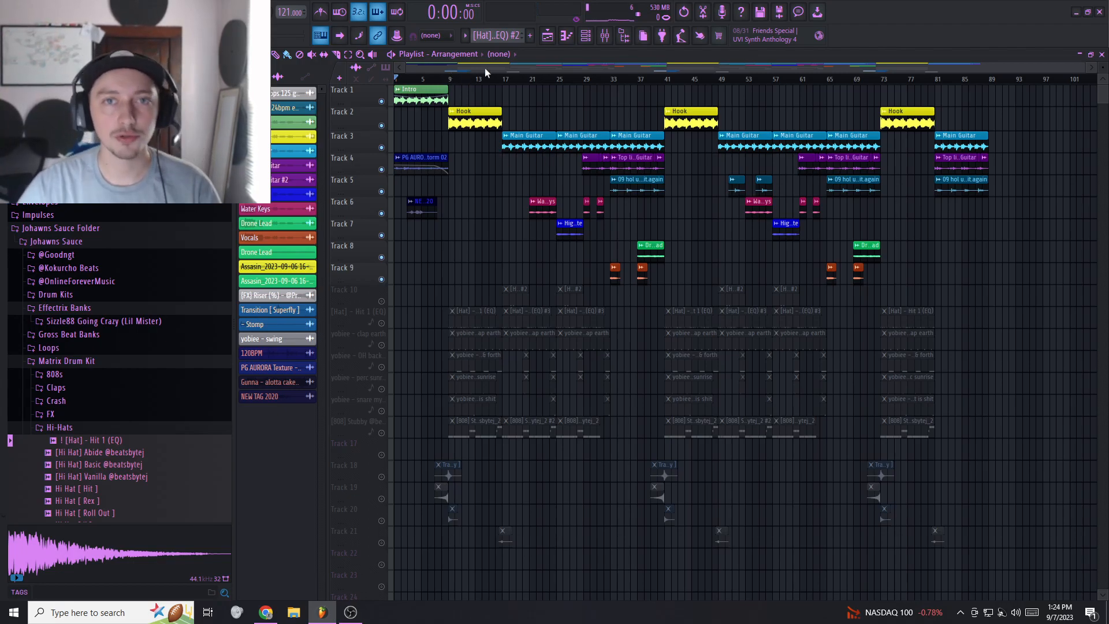
# - Examine the drum channels in the channel rack and the instrument tracks in the mixer, and return to the playlist
pyautogui.click(590, 38)
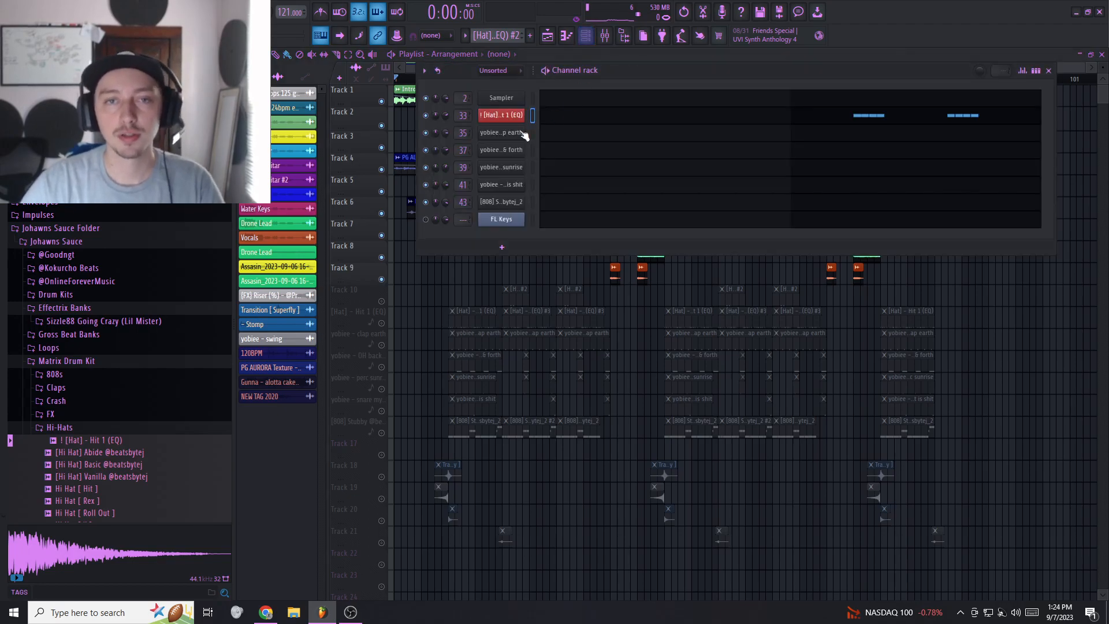
pyautogui.click(513, 72)
pyautogui.click(496, 119)
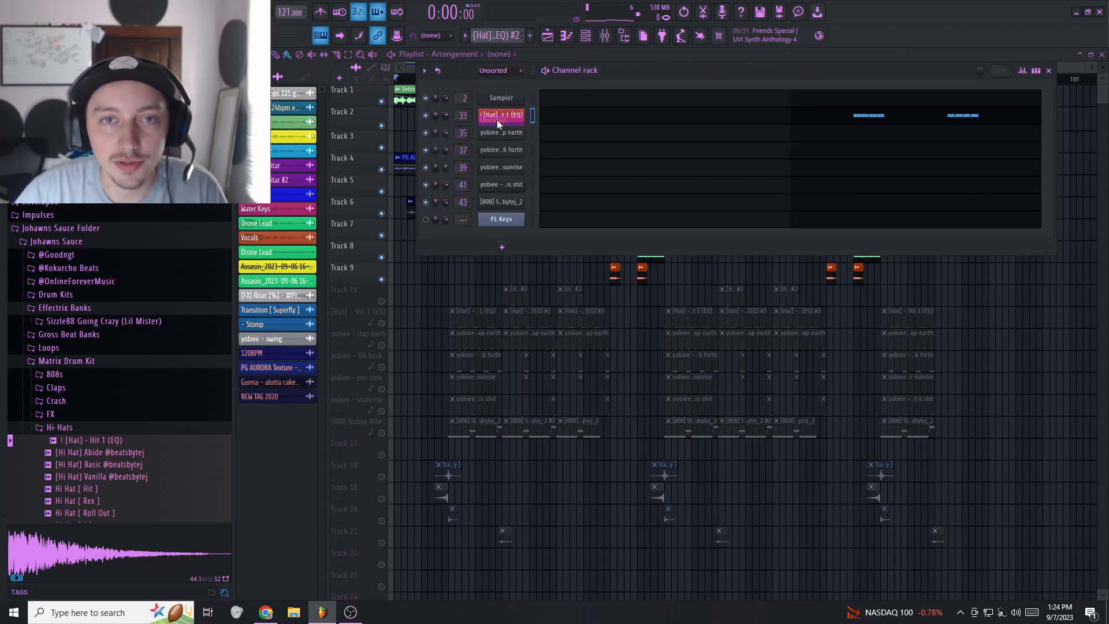
pyautogui.click(581, 52)
pyautogui.click(606, 38)
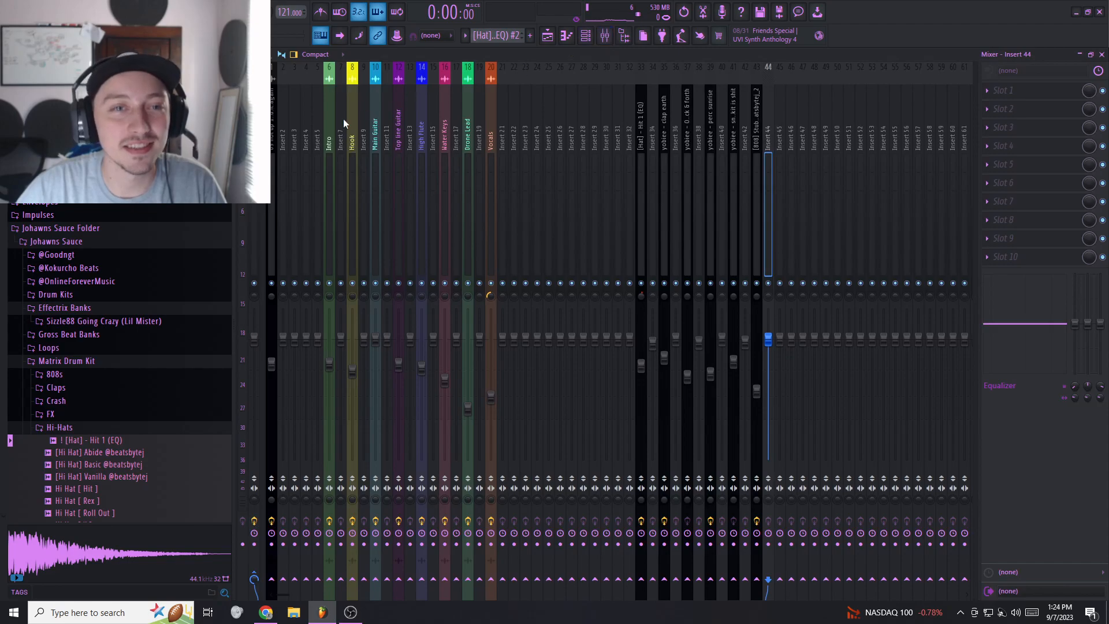
pyautogui.click(743, 130)
pyautogui.click(585, 36)
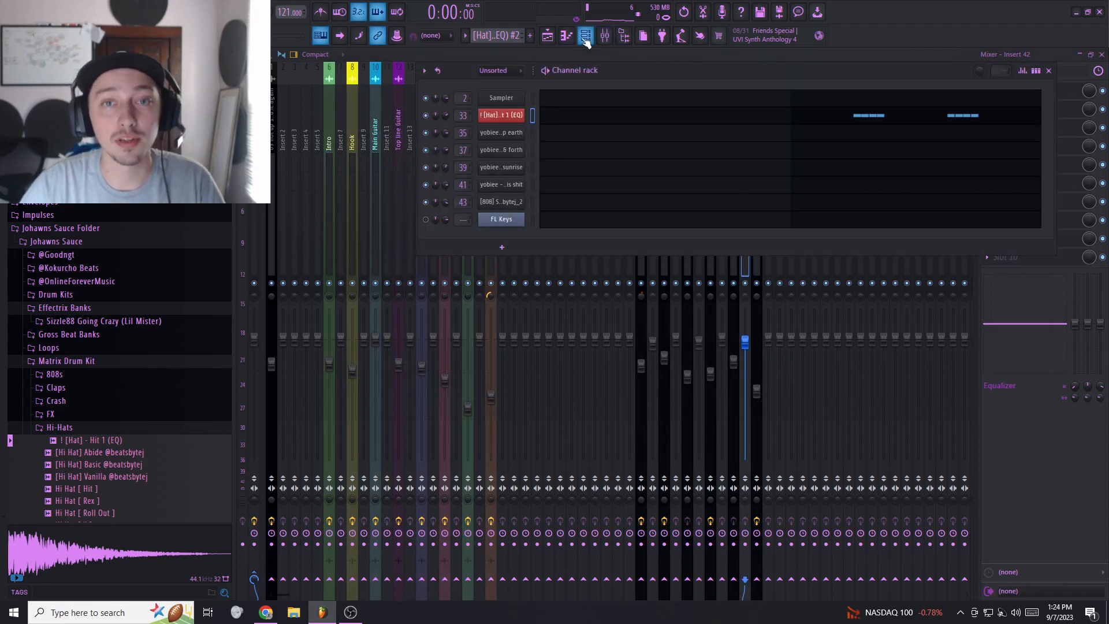
pyautogui.click(553, 37)
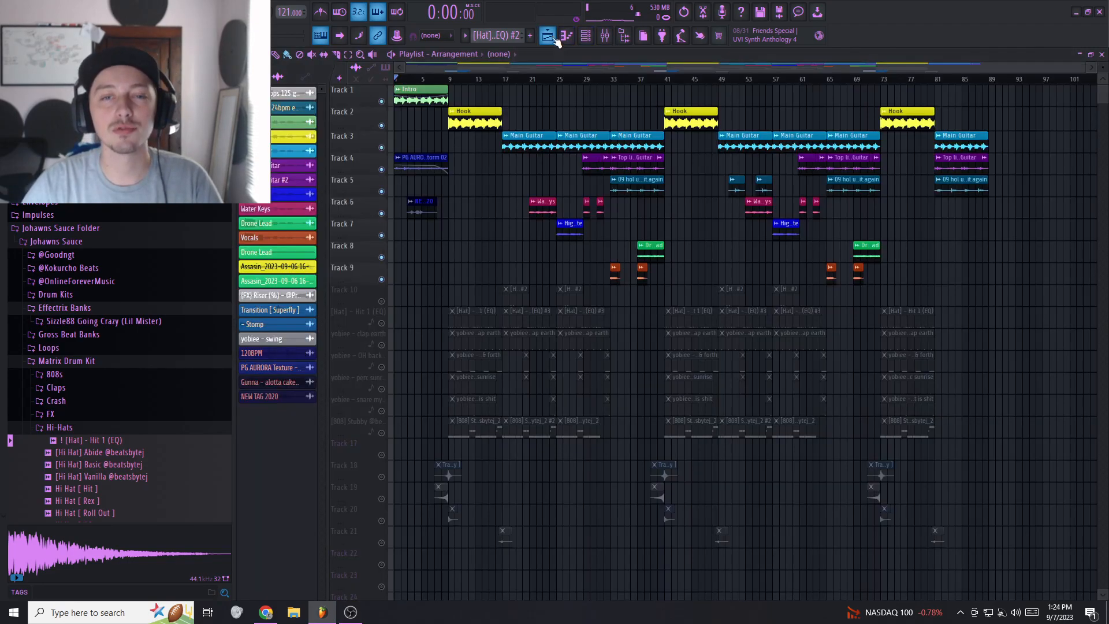
pyautogui.click(606, 38)
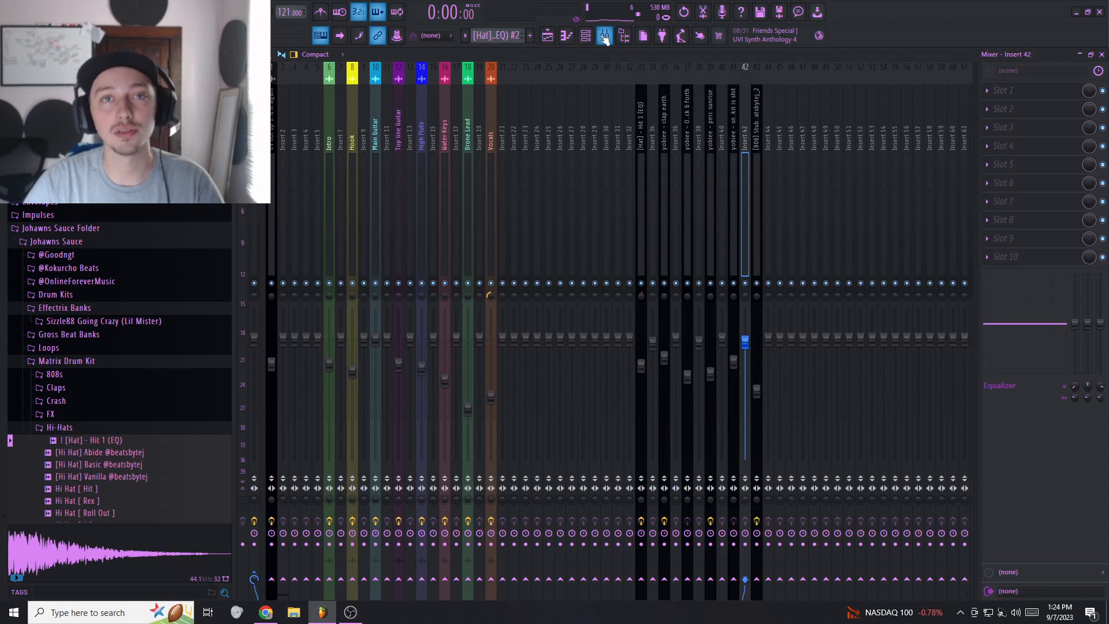
pyautogui.click(549, 36)
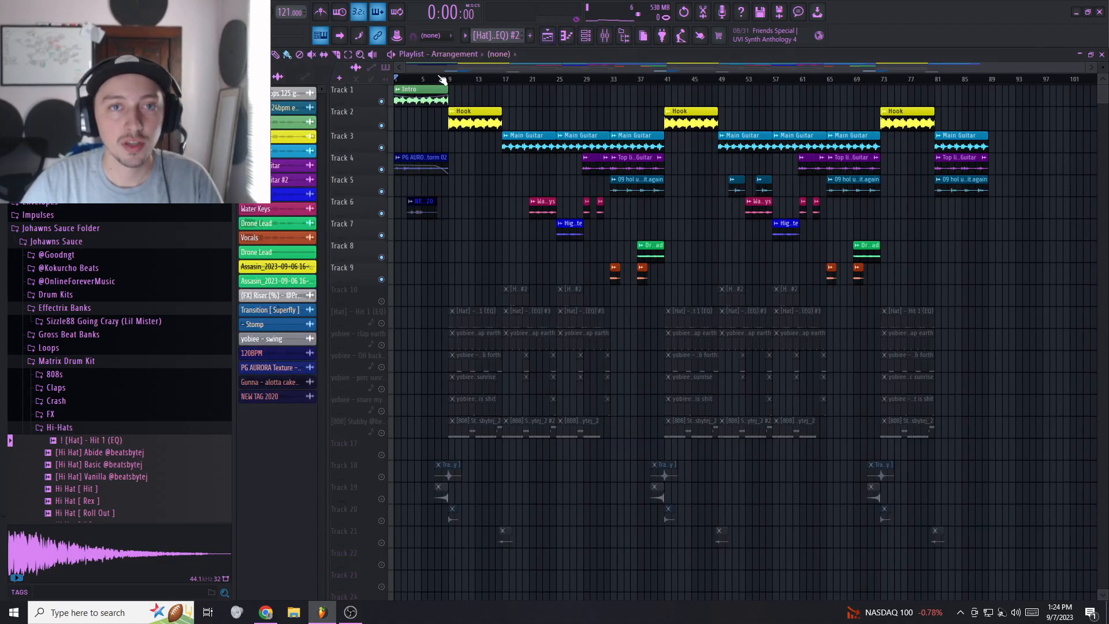
# - Select the intro in bars 1 to 8 of the playlist and mute Tracks 4 and 6
pyautogui.moveTo(451, 67); pyautogui.dragTo(426, 67)
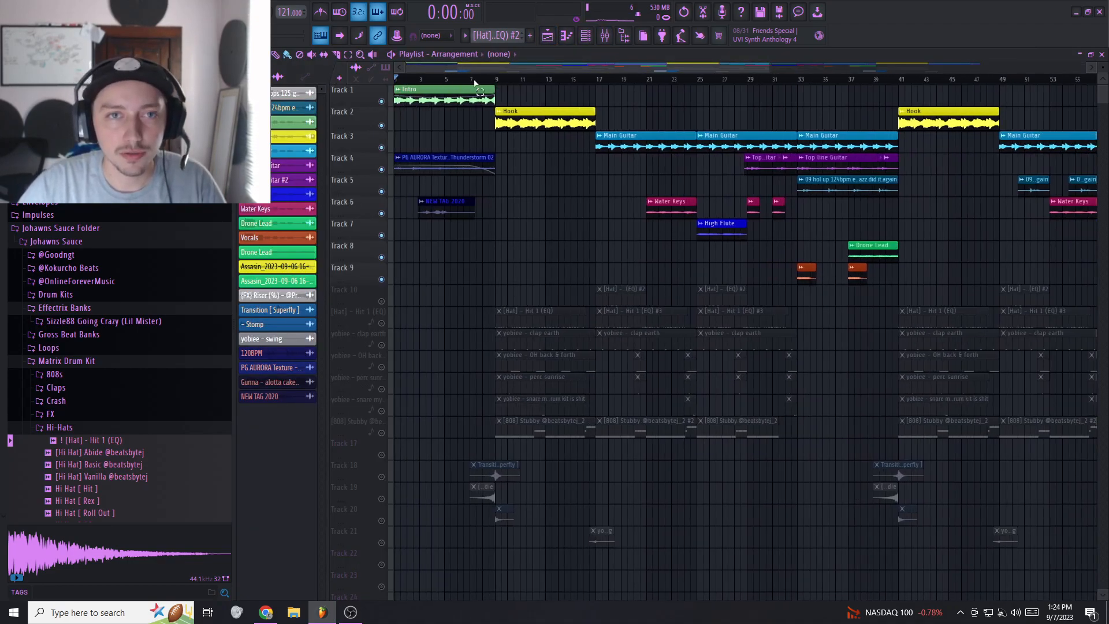
pyautogui.moveTo(489, 80); pyautogui.dragTo(396, 80)
pyautogui.scroll(3, 442, 66)
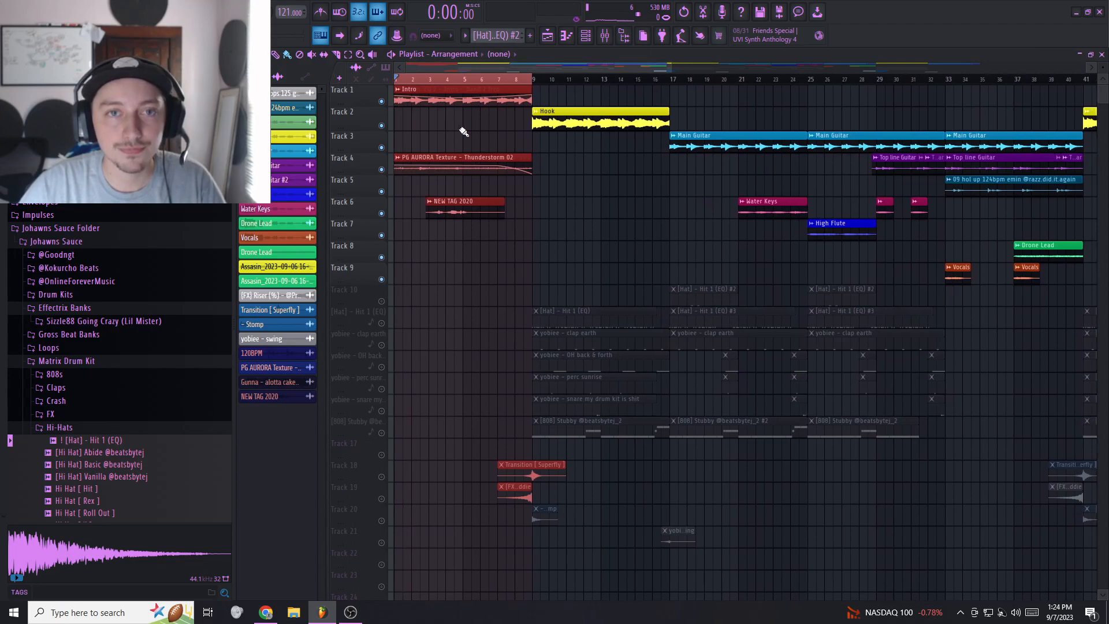
pyautogui.click(382, 169)
pyautogui.click(382, 213)
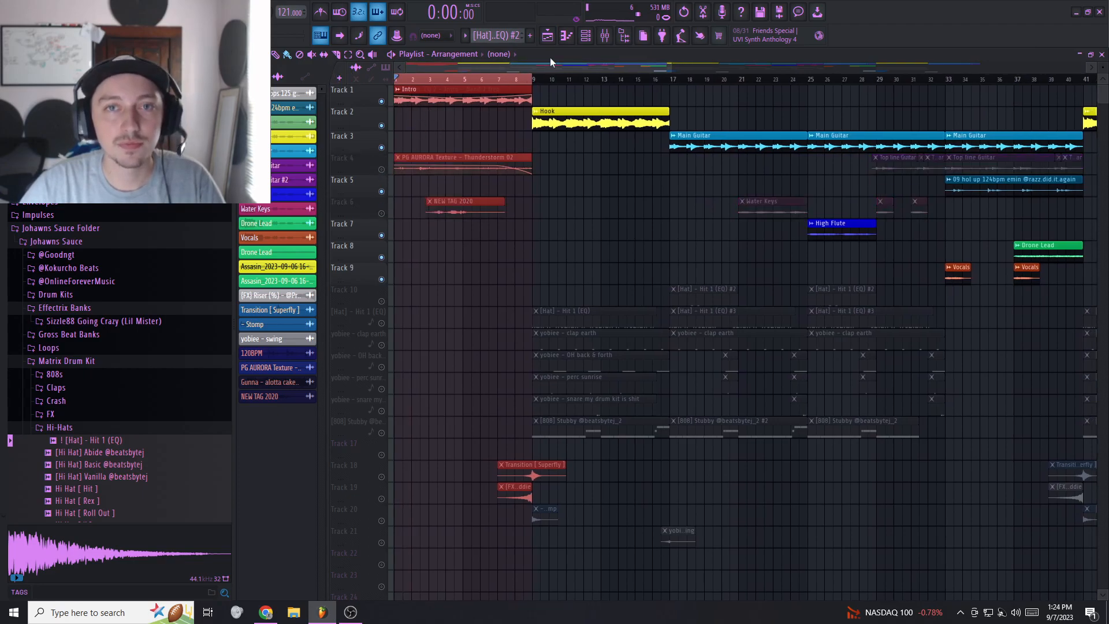
# - Inspect the Fruity parametric EQ 2 curve on the Intro mixer track and return to the playlist
pyautogui.click(605, 35)
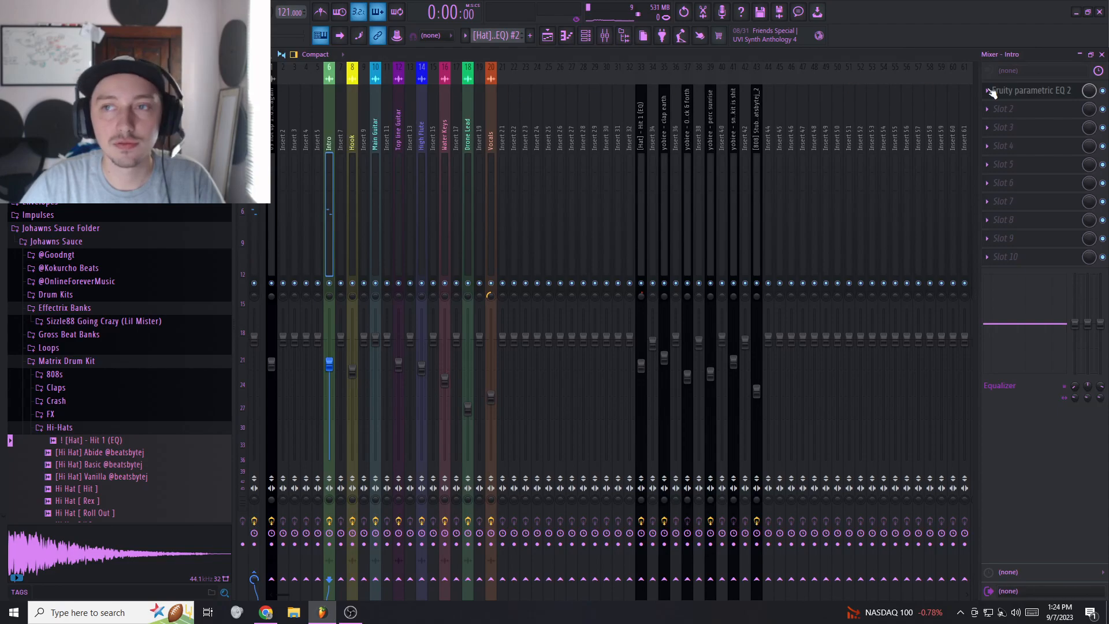
pyautogui.click(1070, 90)
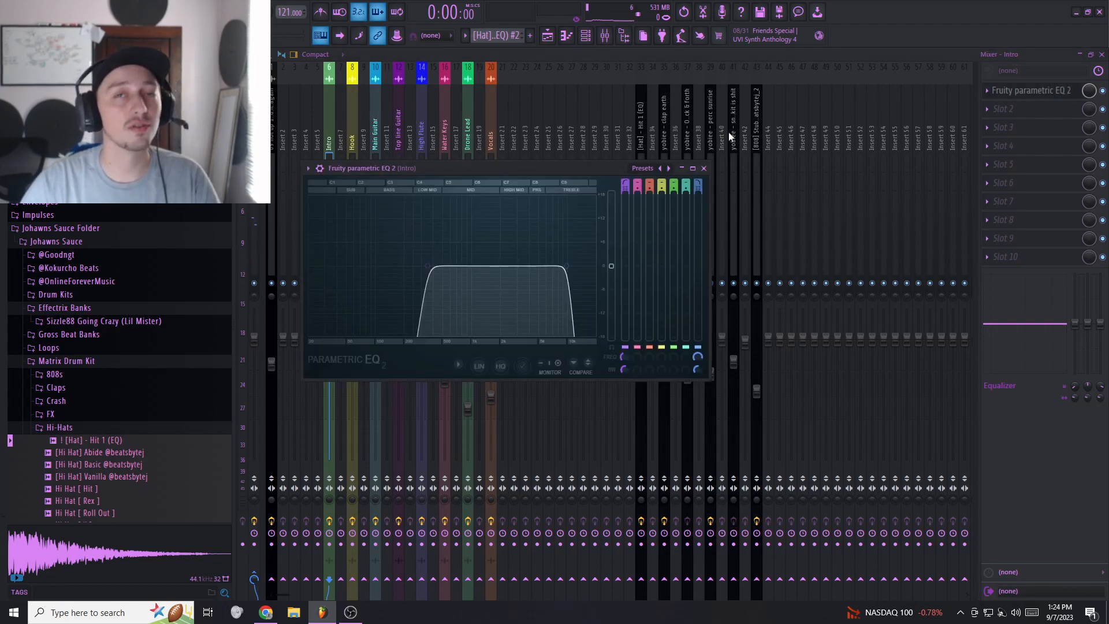
pyautogui.click(548, 38)
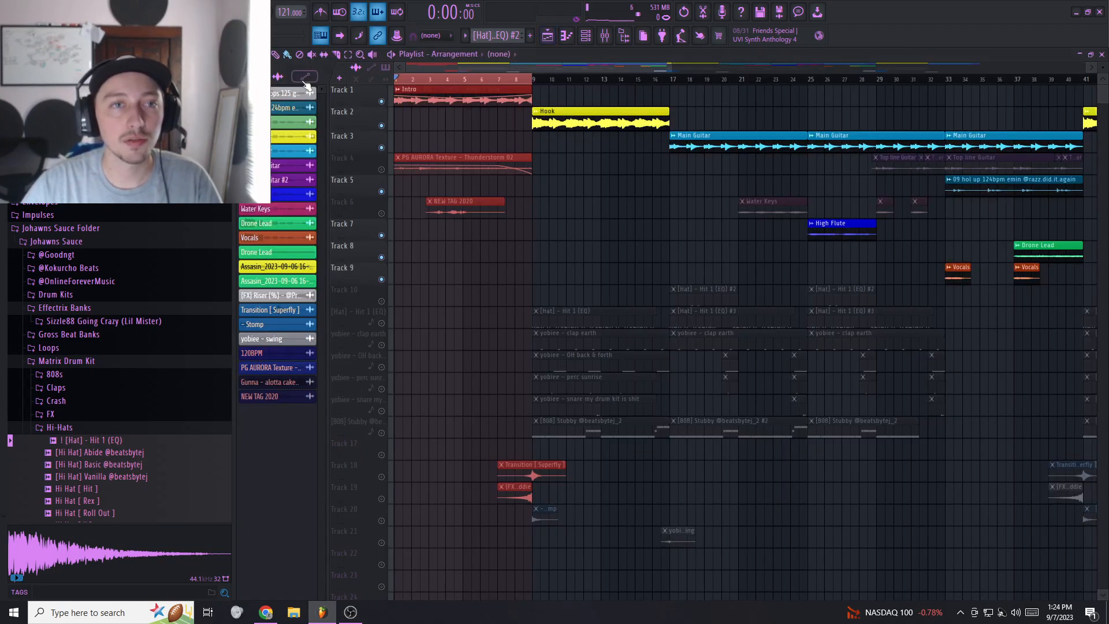
# - Inspect the automation clip that controls the Intro EQ's Band 7 frequency and close it
pyautogui.click(305, 79)
pyautogui.doubleClick(287, 98)
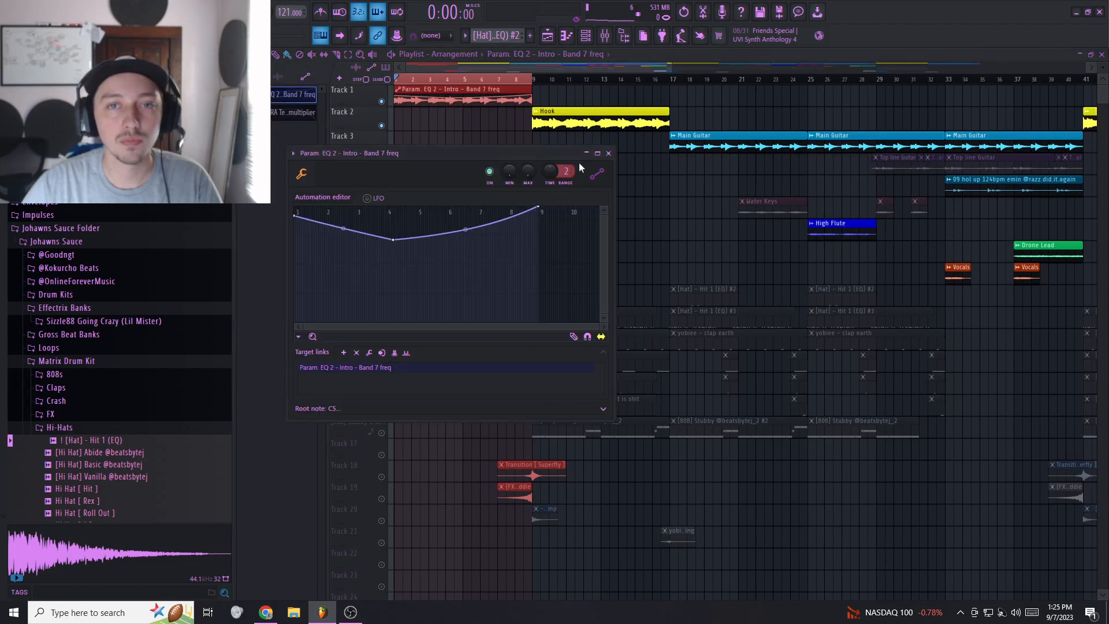
pyautogui.click(609, 153)
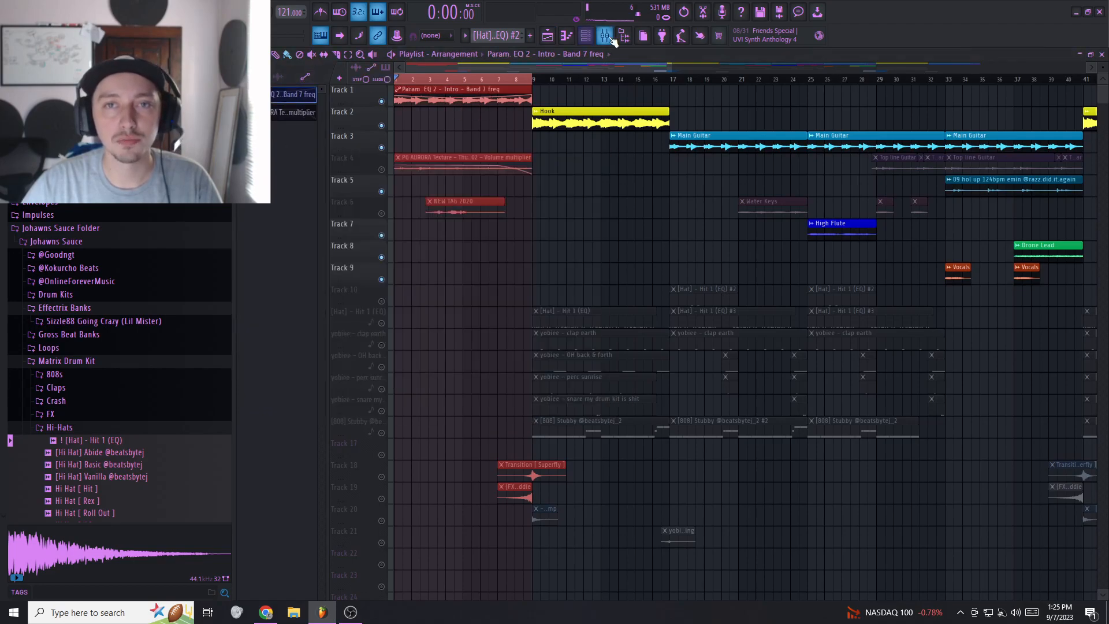
# - Play the intro while watching the Fruity parametric EQ 2 on the Intro mixer track, and stop playback in the playlist
pyautogui.click(605, 35)
pyautogui.click(1061, 91)
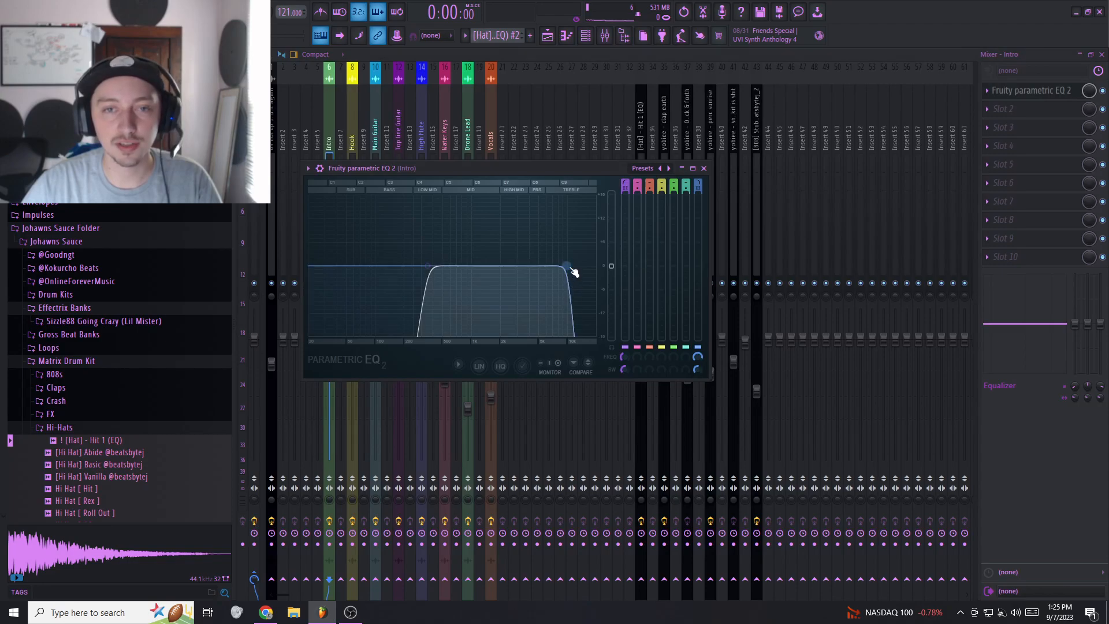
pyautogui.press('space')
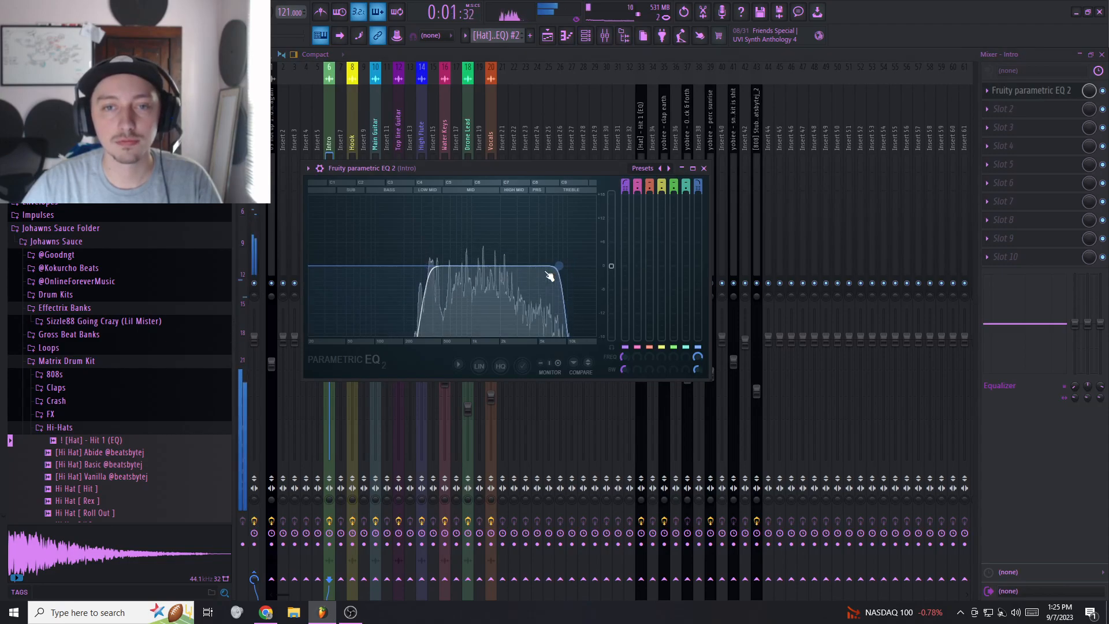
pyautogui.click(547, 37)
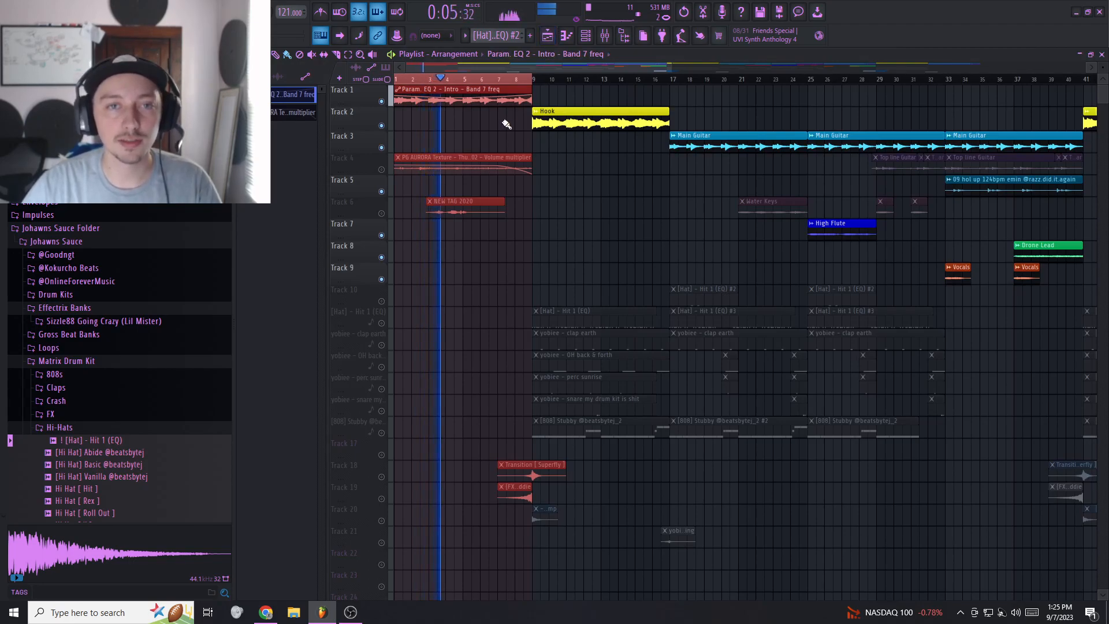
pyautogui.press('space')
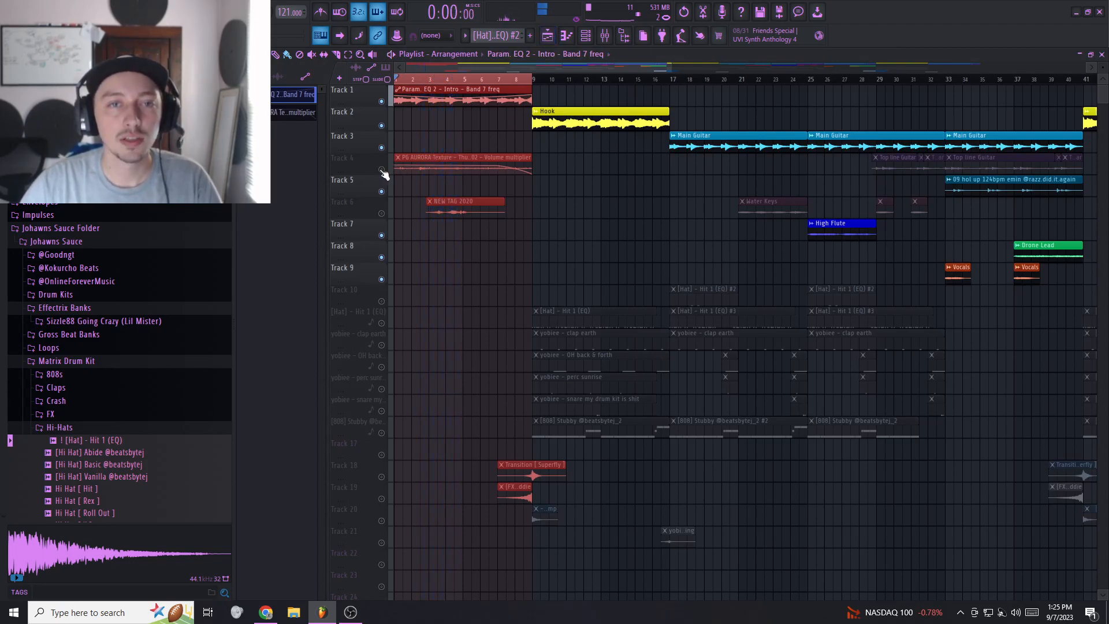
# - Unmute Track 4, play the intro with Track 1 temporarily muted to hear the thunderstorm texture, and clear the time selection
pyautogui.click(381, 170)
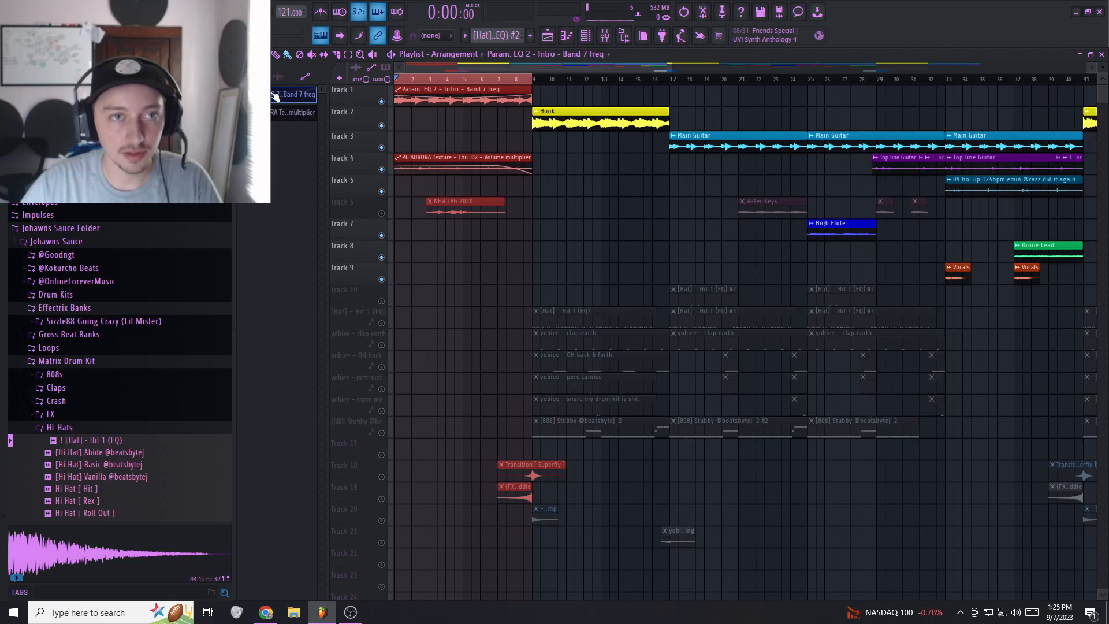
pyautogui.click(251, 76)
pyautogui.press('space')
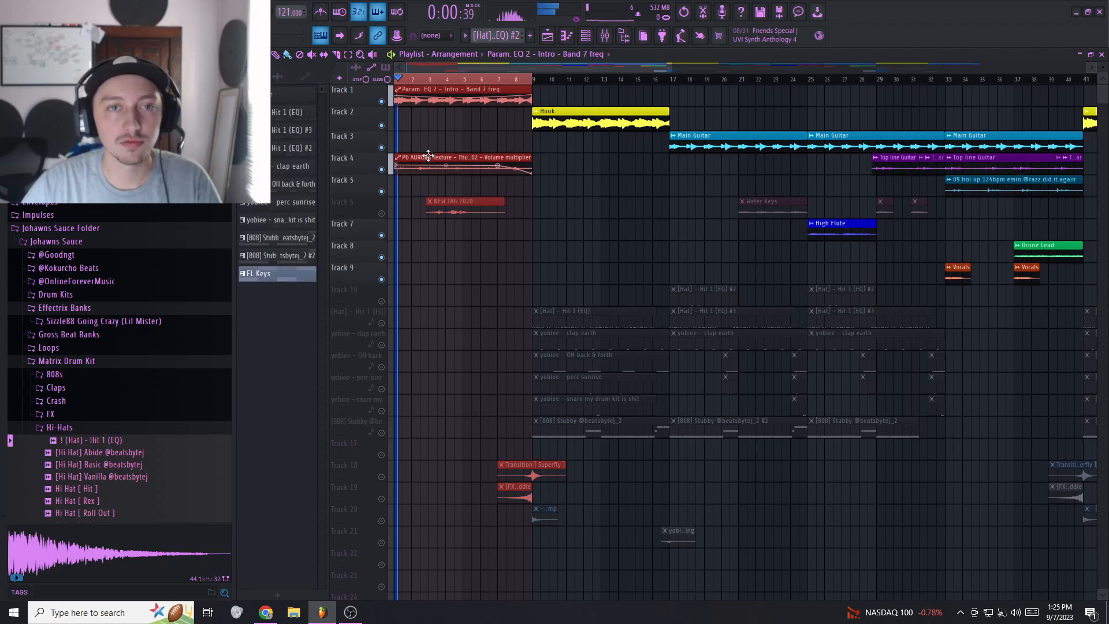
pyautogui.click(381, 101)
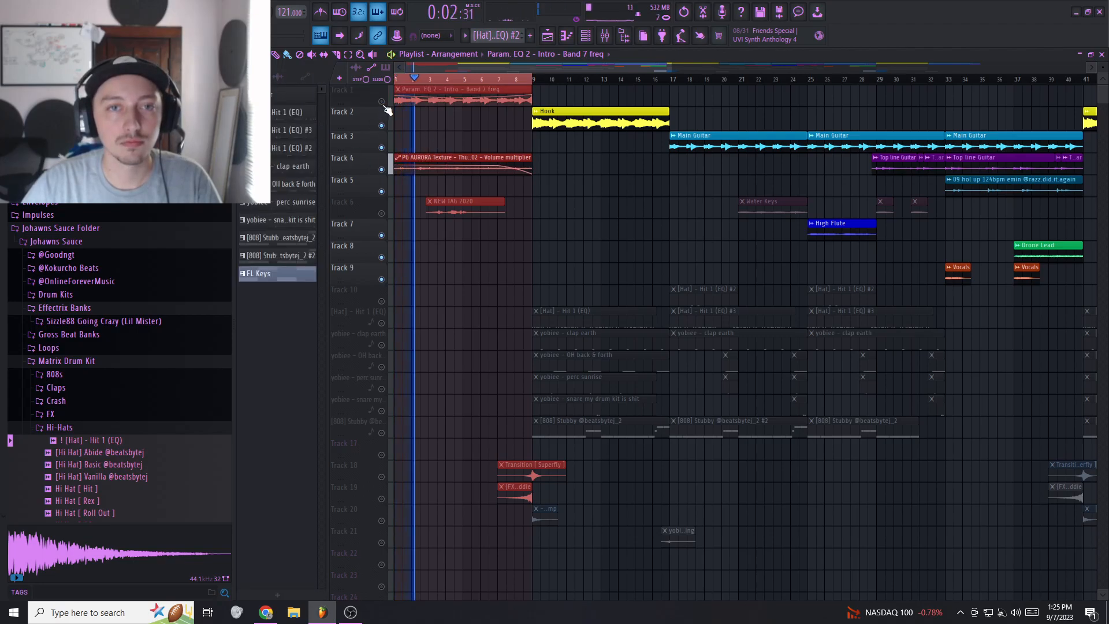
pyautogui.click(382, 102)
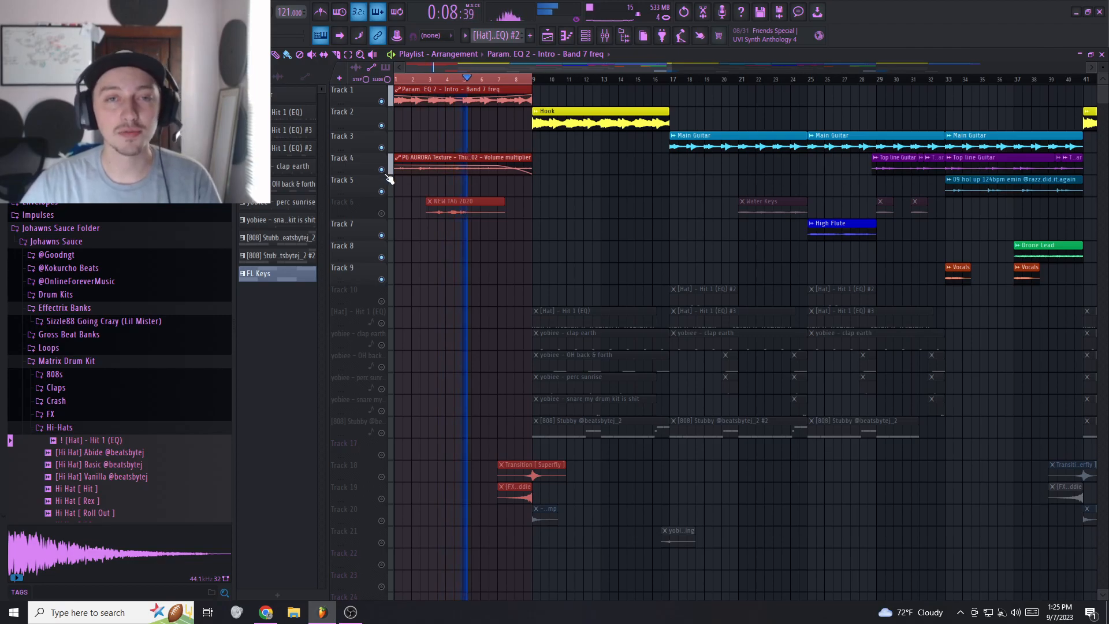
pyautogui.keyDown('ctrl'); pyautogui.click(454, 189); pyautogui.keyUp('ctrl')
pyautogui.scroll(-3, 454, 188)
pyautogui.press('space')
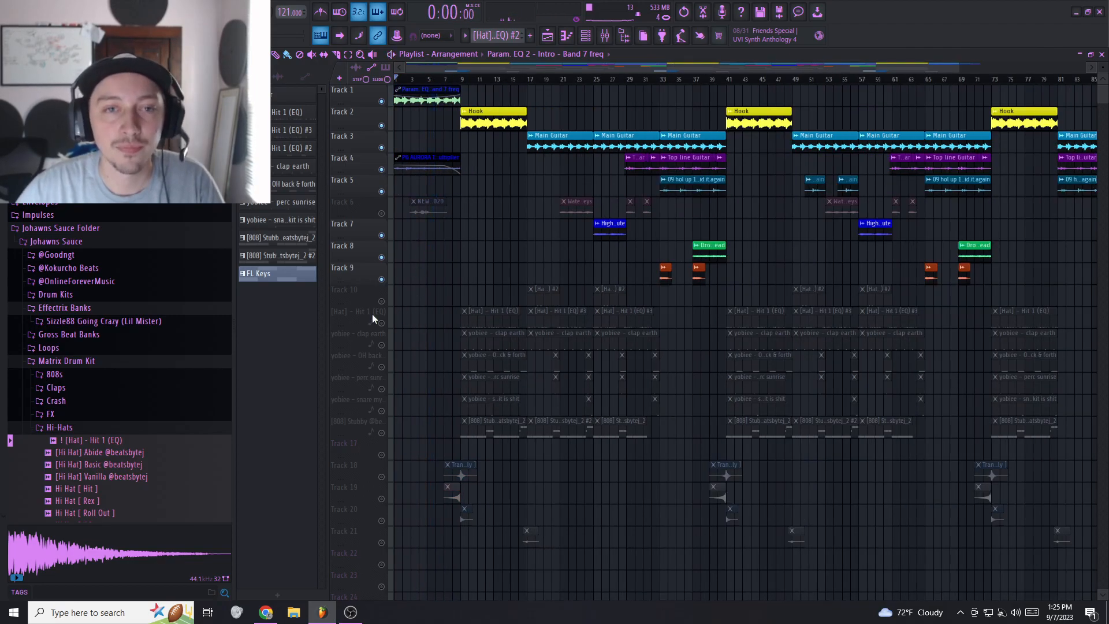
# - Select the first Hook section in bars 9 to 16, play it, and show the Hook track's effects in the mixer
pyautogui.moveTo(464, 77); pyautogui.dragTo(528, 92)
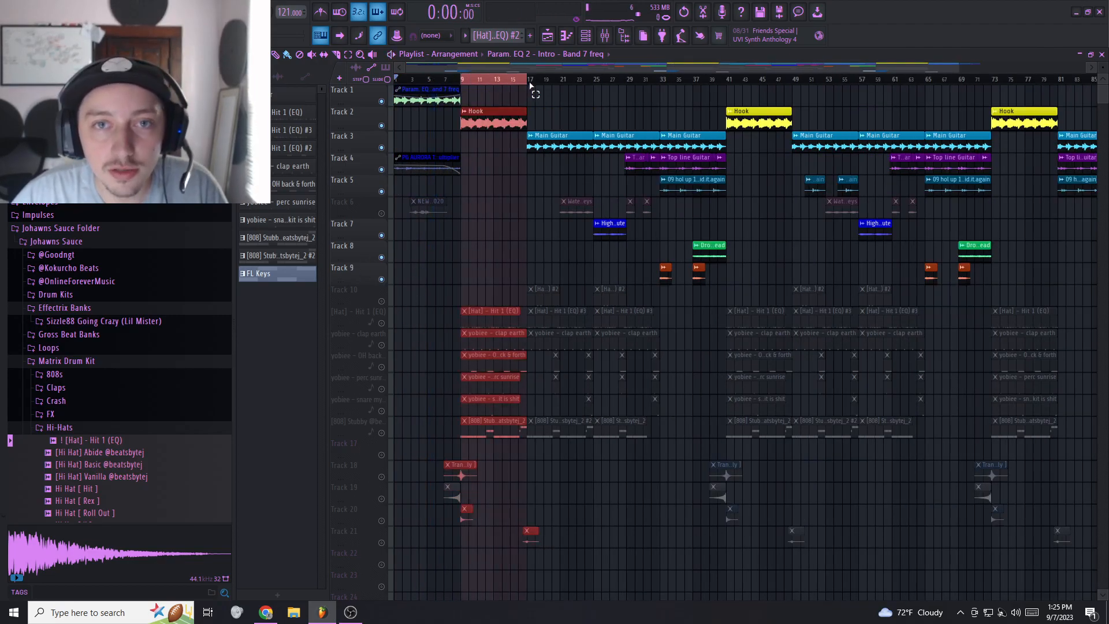
pyautogui.scroll(3, 496, 64)
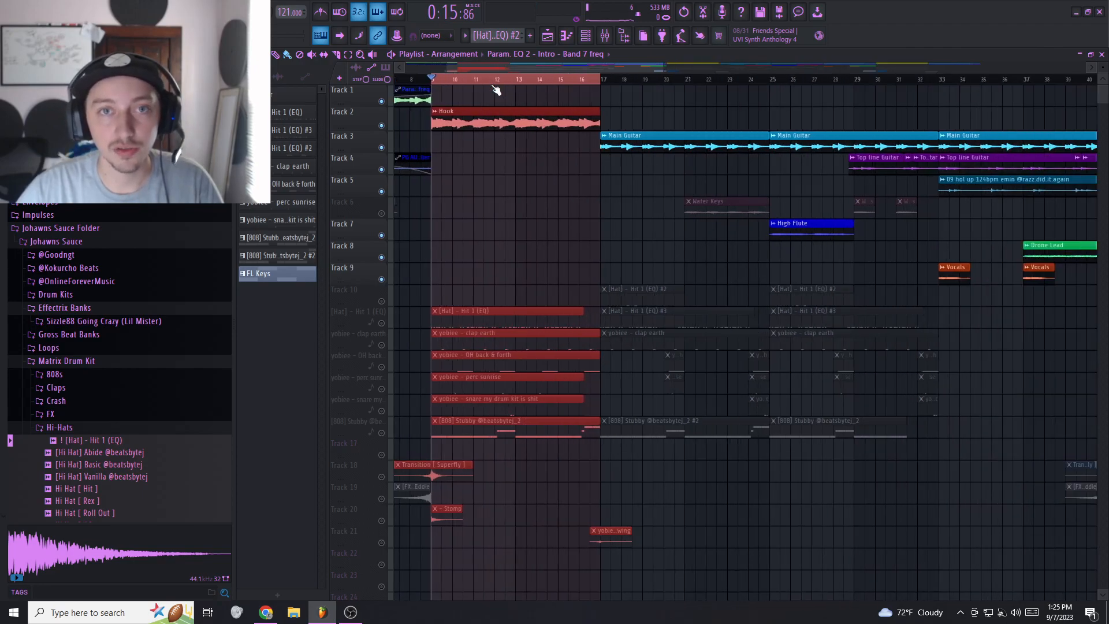
pyautogui.press('space')
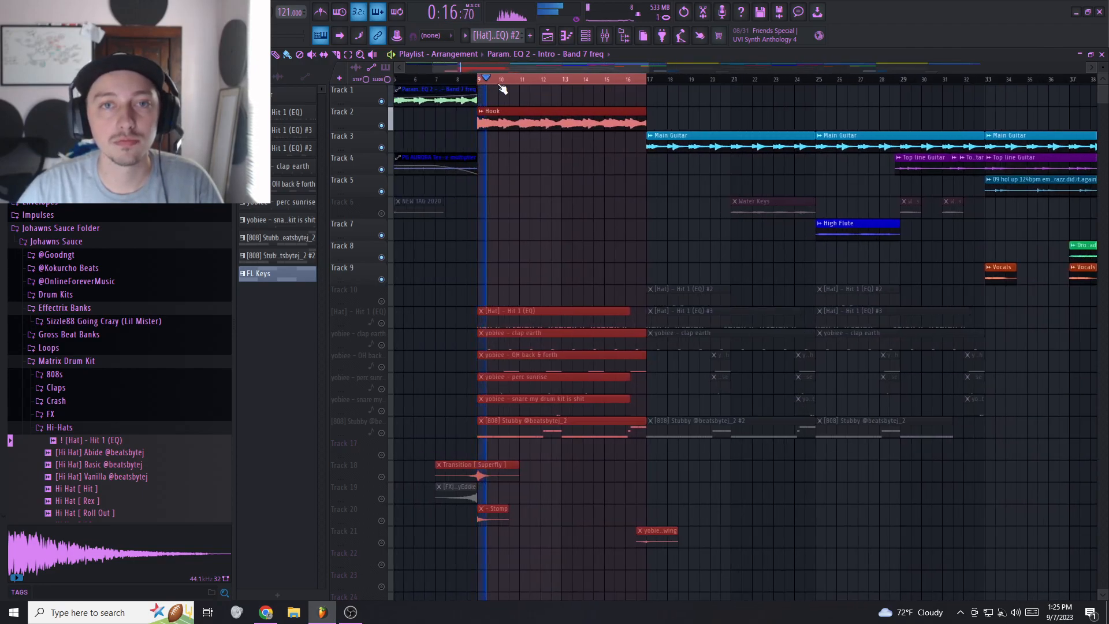
pyautogui.click(583, 41)
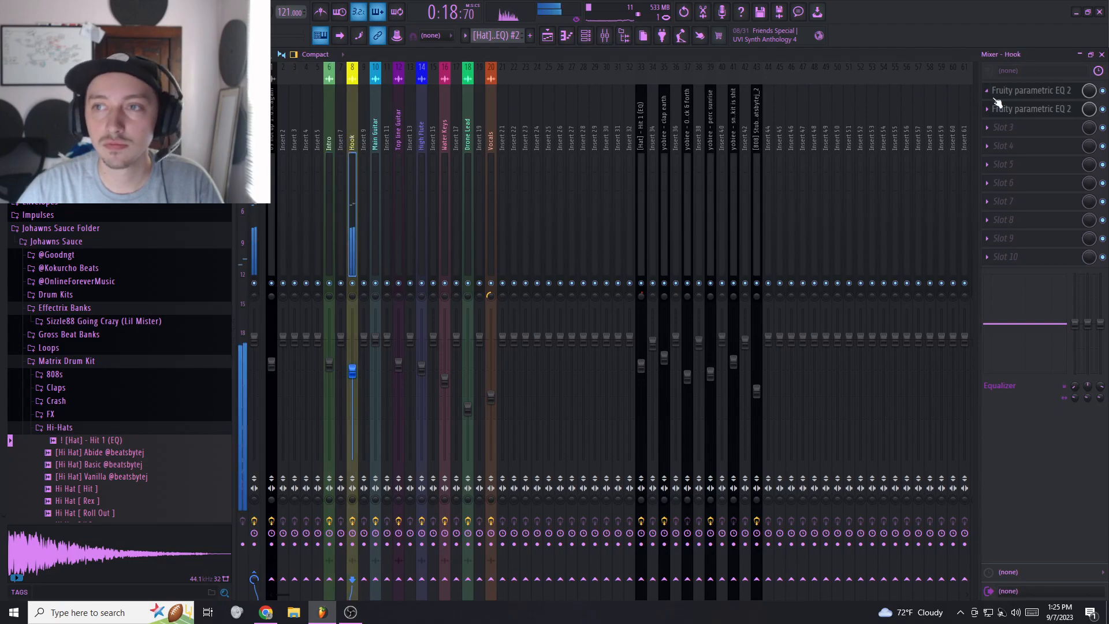
# - Inspect both Fruity parametric EQ 2 effects on the Hook mixer track and stop playback in the playlist
pyautogui.click(1006, 94)
pyautogui.click(1024, 109)
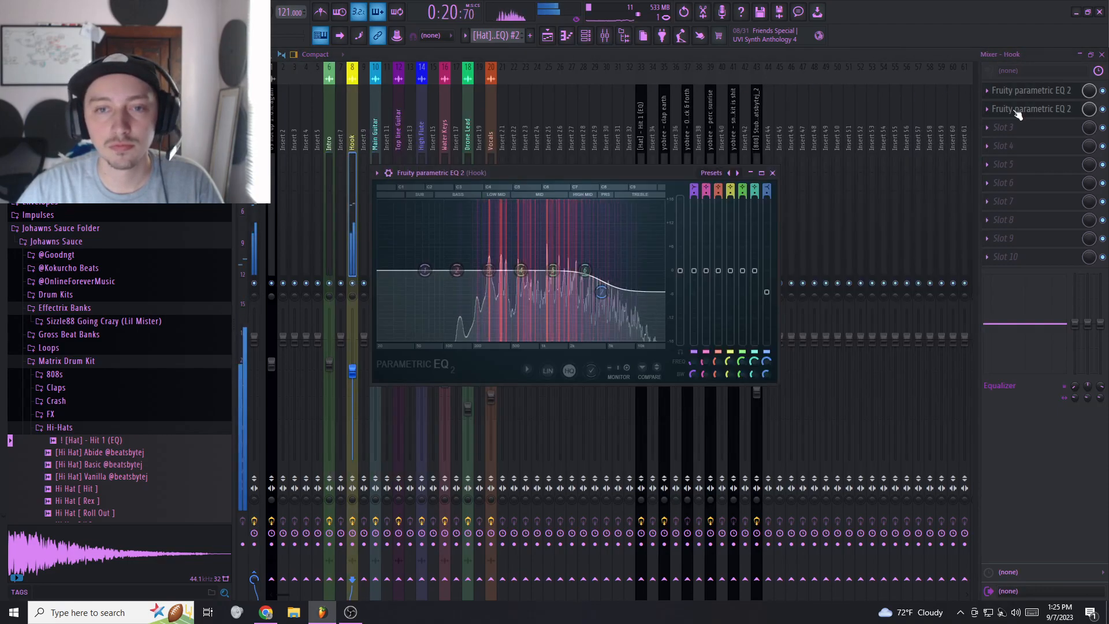
pyautogui.click(553, 39)
pyautogui.press('space')
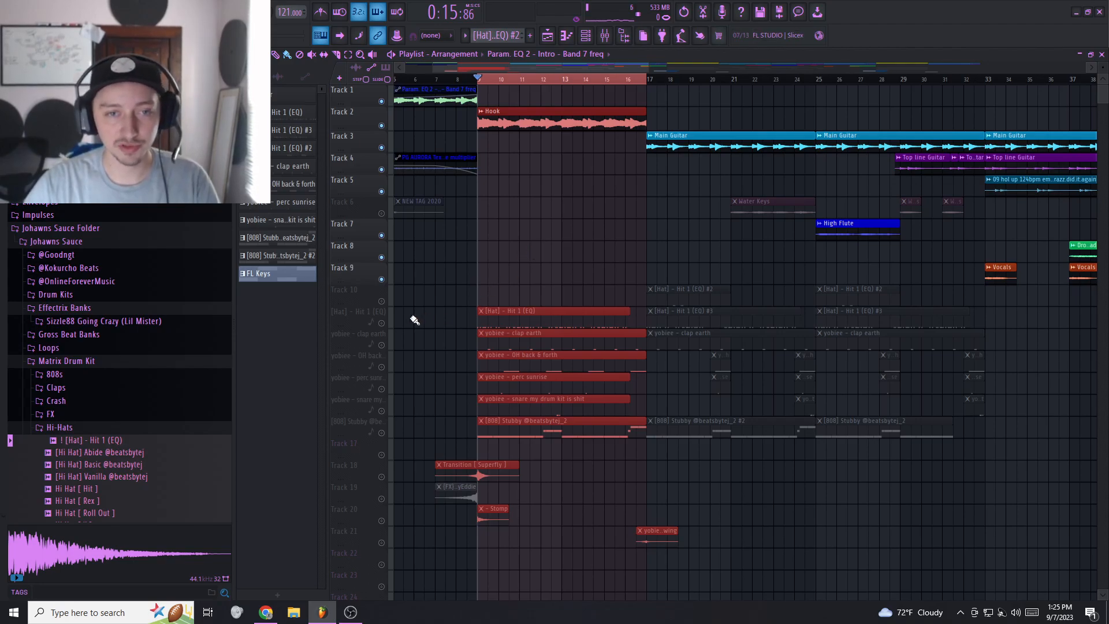
# - Play the Hook section with the hat, clap, open hat, perc and snare tracks temporarily unmuted, and mute those drum tracks again
pyautogui.click(383, 324)
pyautogui.click(383, 345)
pyautogui.click(383, 367)
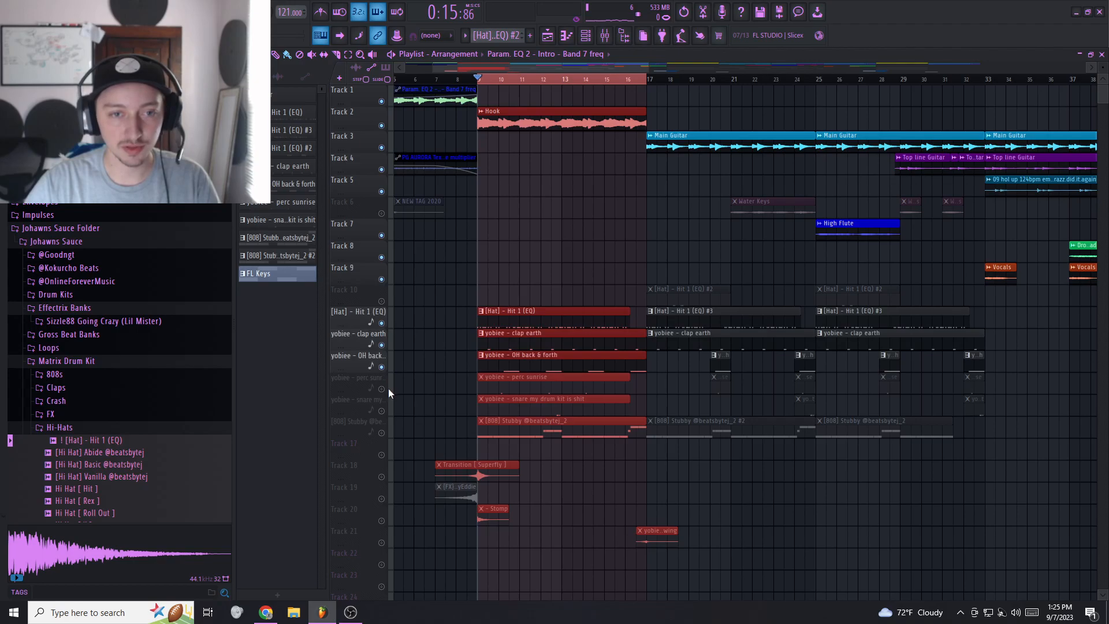
pyautogui.click(383, 389)
pyautogui.click(384, 411)
pyautogui.press('space')
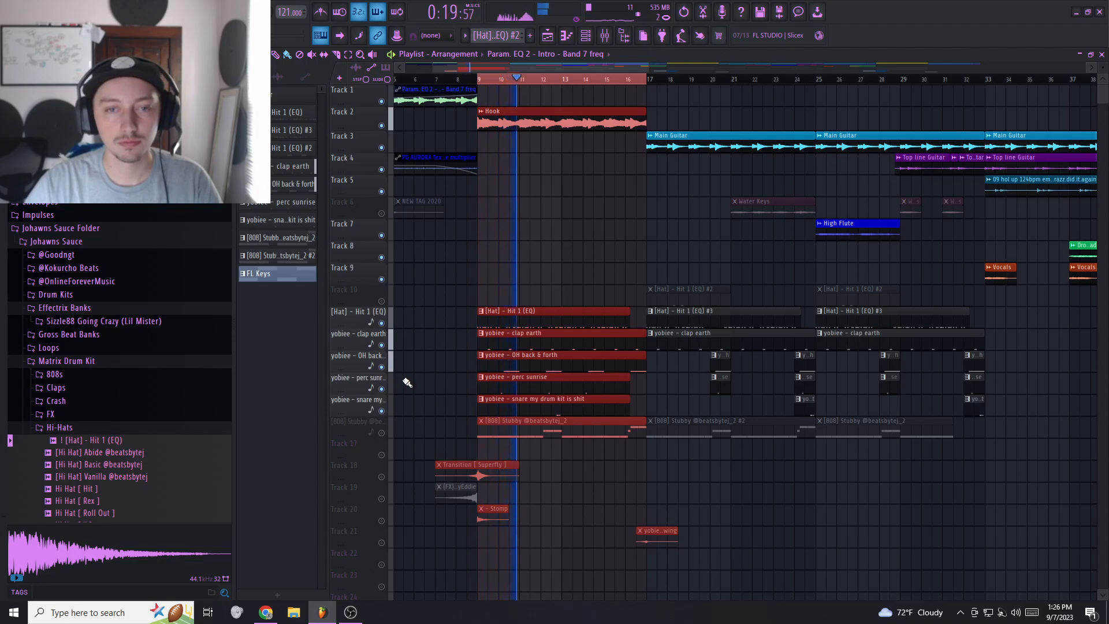
pyautogui.press('space')
pyautogui.moveTo(382, 324); pyautogui.dragTo(382, 412)
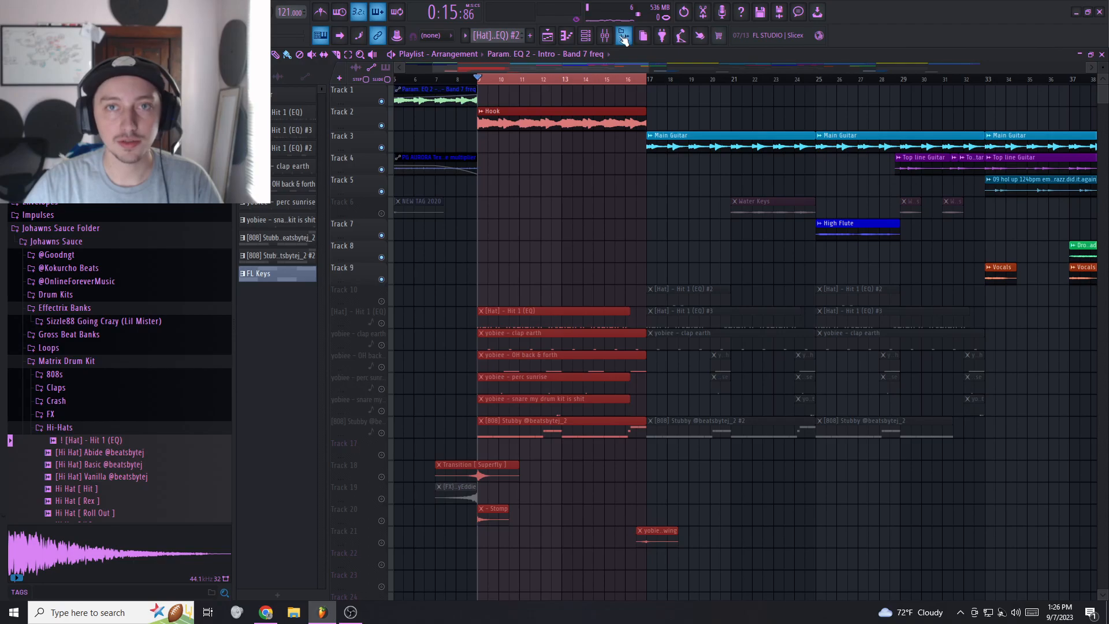
# - Show the Hook track's second EQ slot in the mixer again, and clear the time selection in the playlist
pyautogui.click(624, 37)
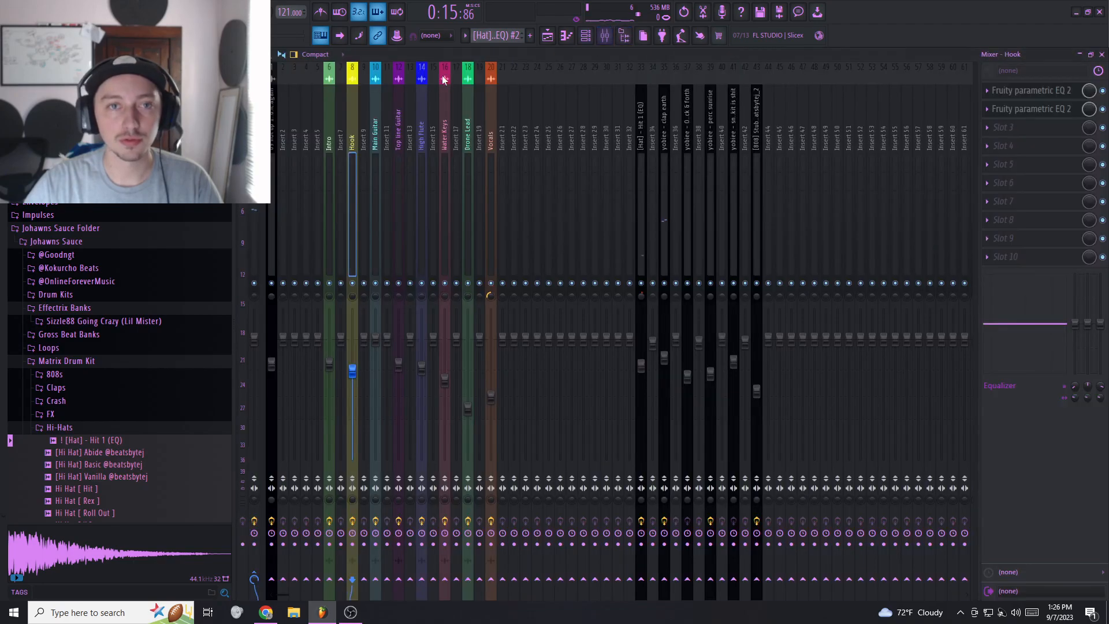
pyautogui.click(1049, 110)
pyautogui.click(547, 37)
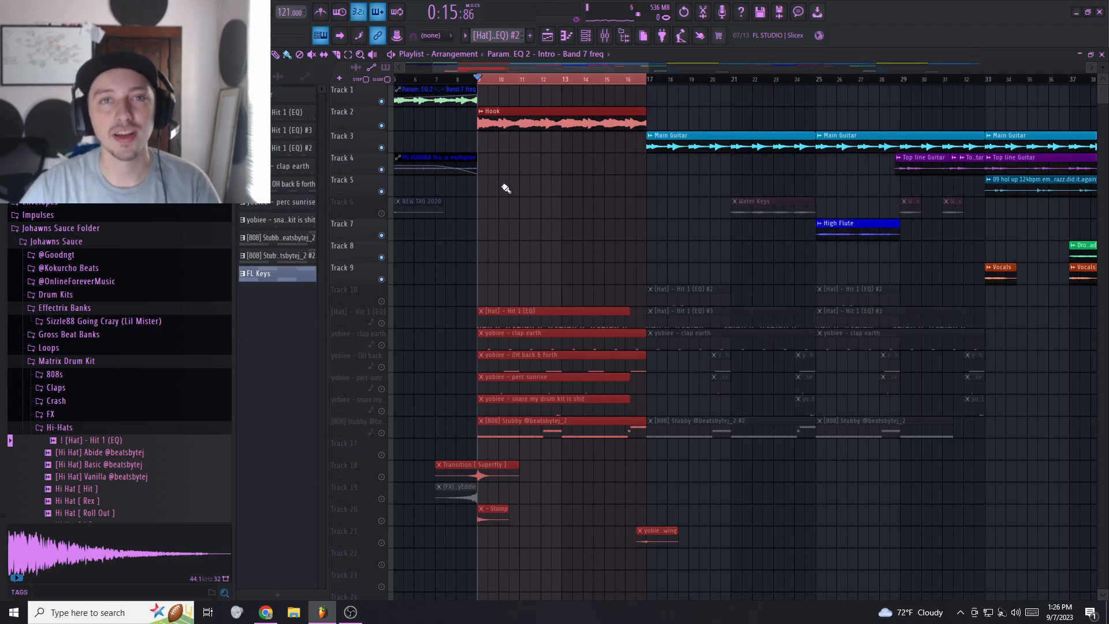
pyautogui.click(535, 168)
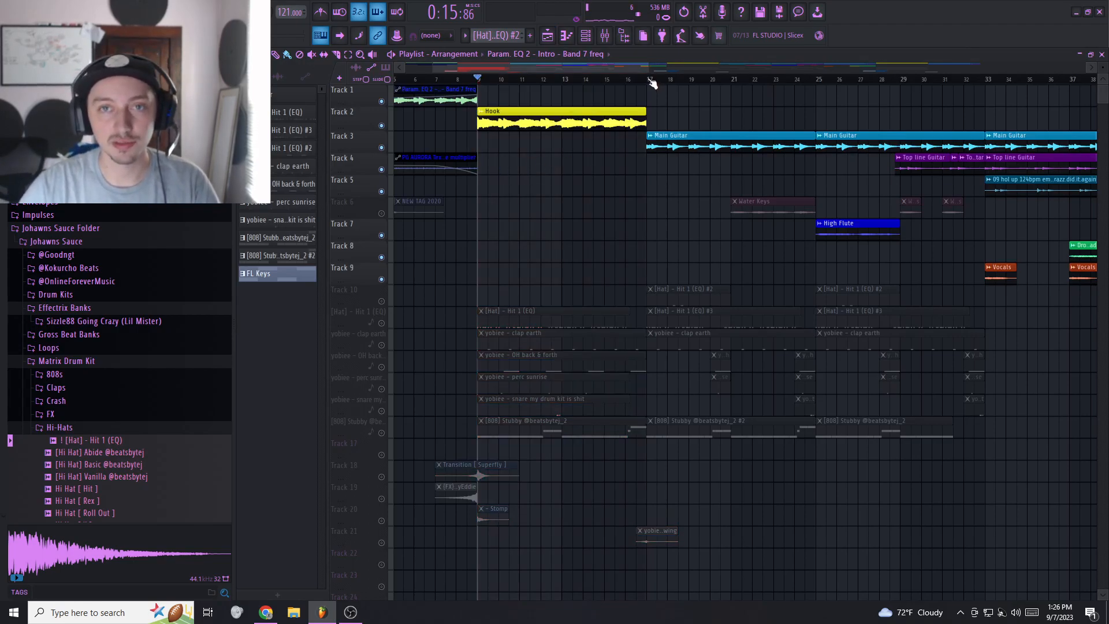
# - Select bars 17 to 24 of the arrangement, leaving Track 6 with the Water Keys muted
pyautogui.click(382, 213)
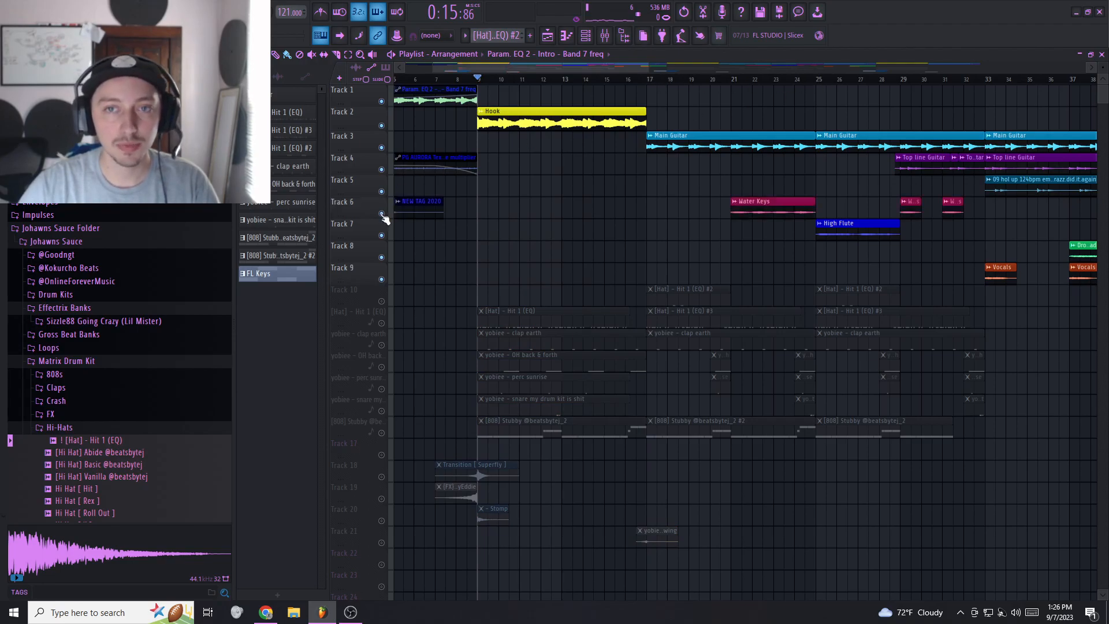
pyautogui.moveTo(648, 80); pyautogui.dragTo(821, 92)
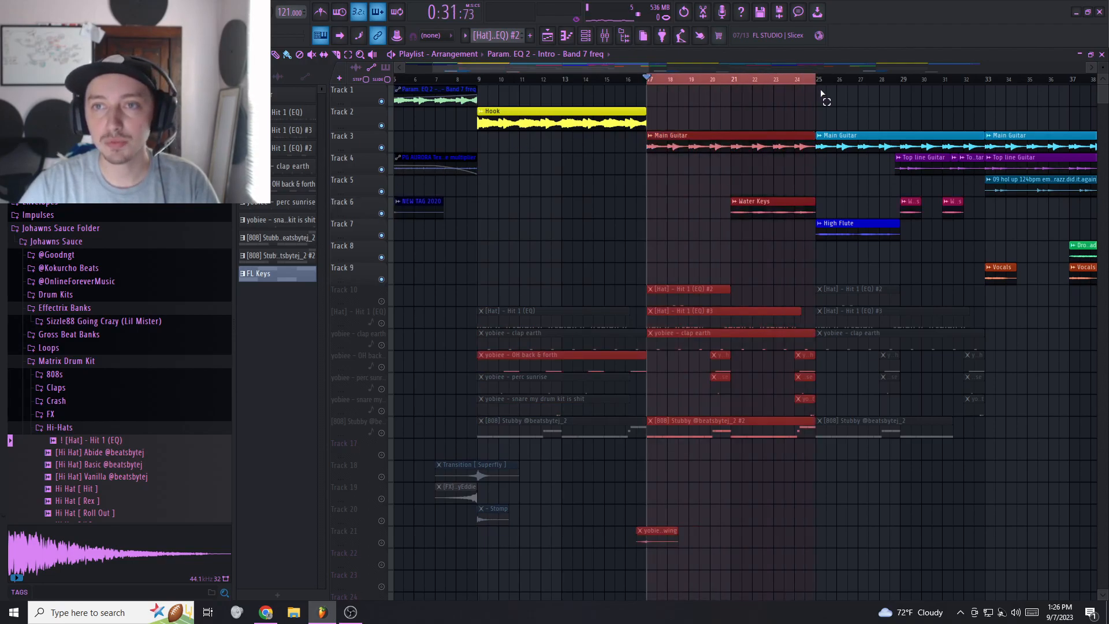
pyautogui.click(381, 213)
pyautogui.moveTo(529, 64); pyautogui.dragTo(580, 64)
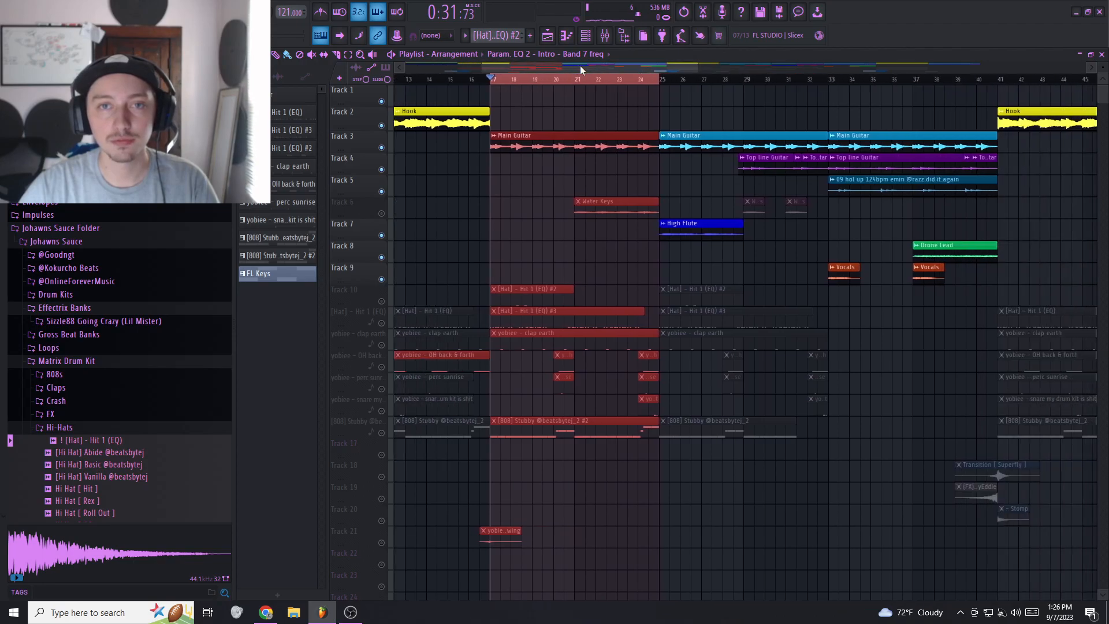
# - Select the Main Guitar mixer track and play part of the selected section to hear it
pyautogui.click(376, 162)
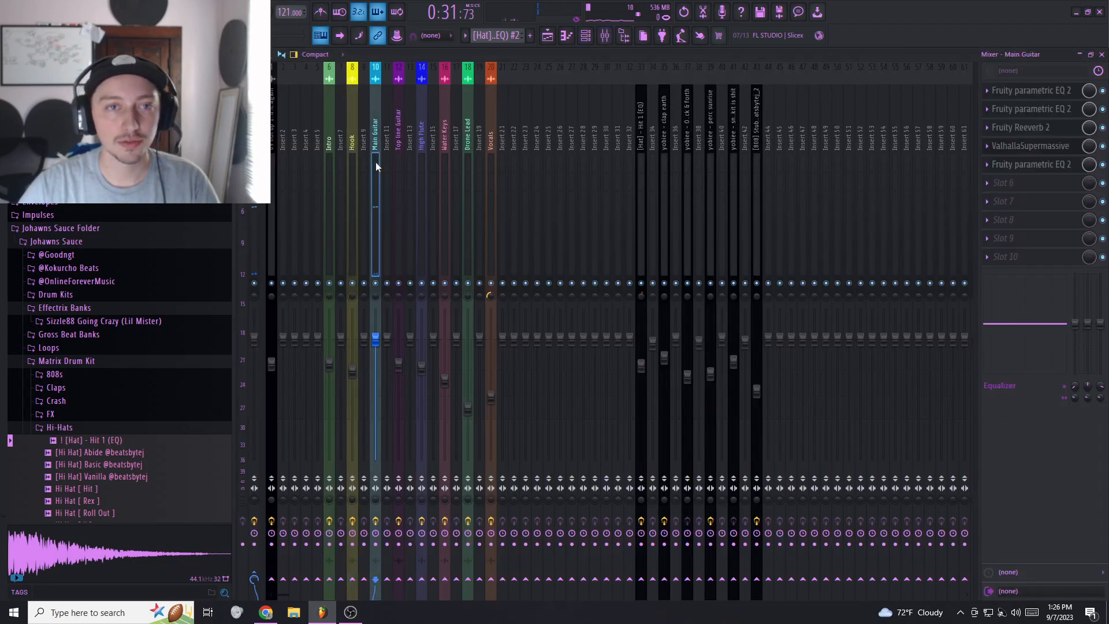
pyautogui.press('space')
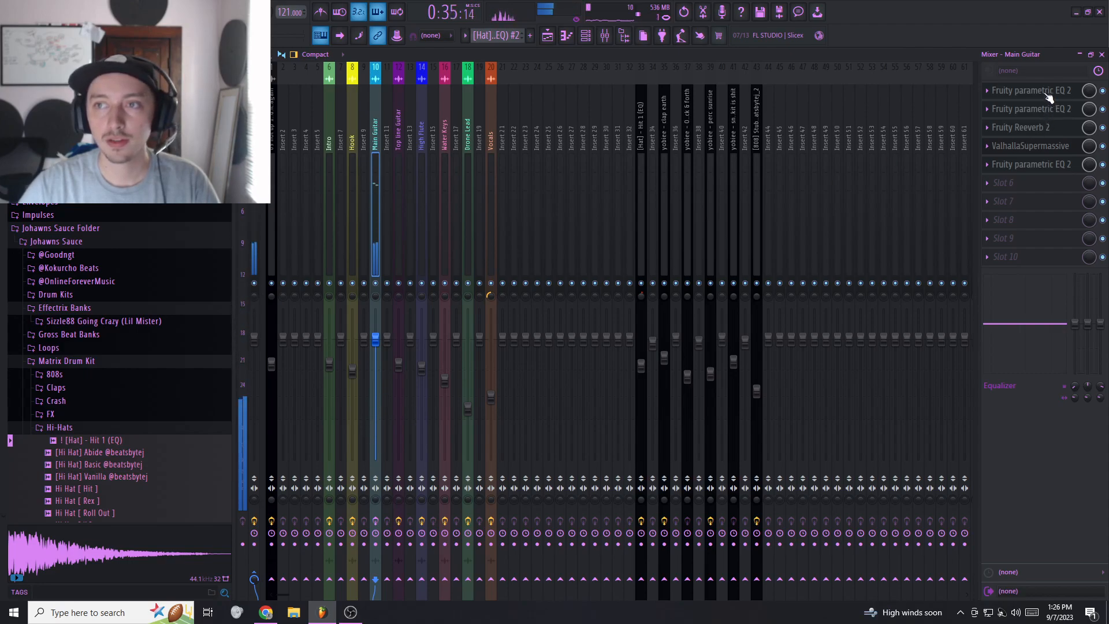
pyautogui.press('space')
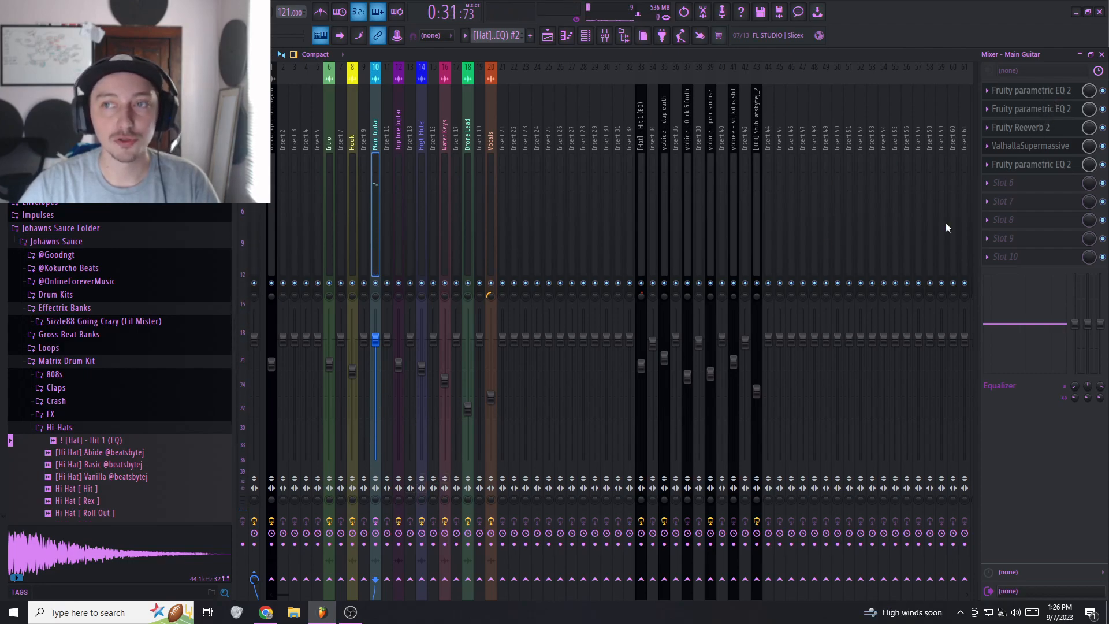
# - Inspect the first two Fruity parametric EQ 2 effects on the Main Guitar track, briefly playing the section with each open
pyautogui.click(1047, 91)
pyautogui.press('space')
pyautogui.press('space')
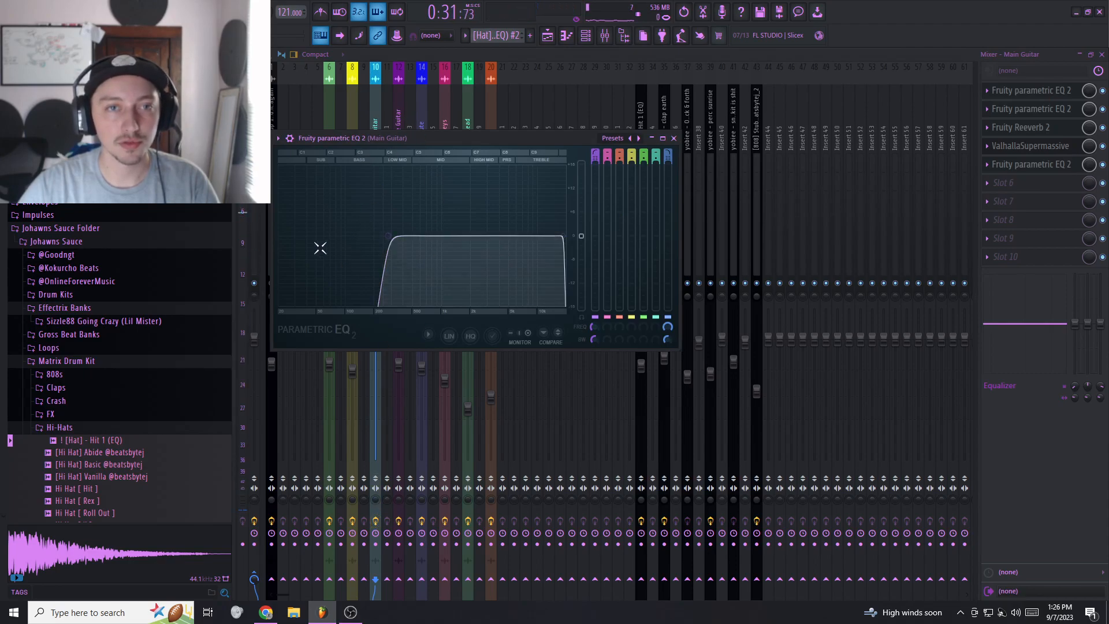
pyautogui.click(1047, 109)
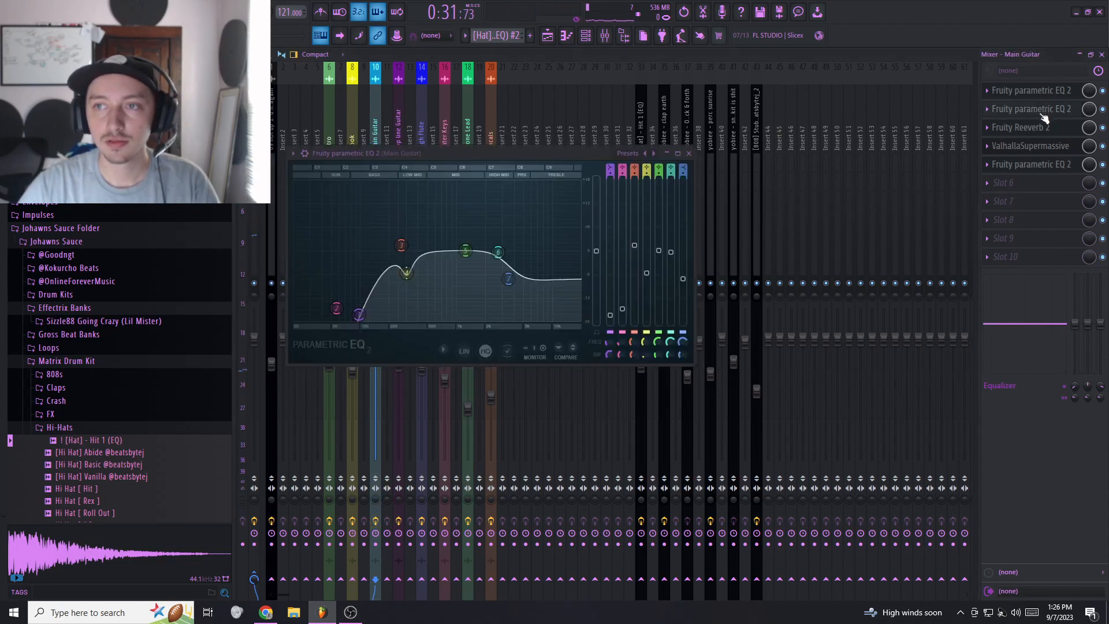
pyautogui.press('space')
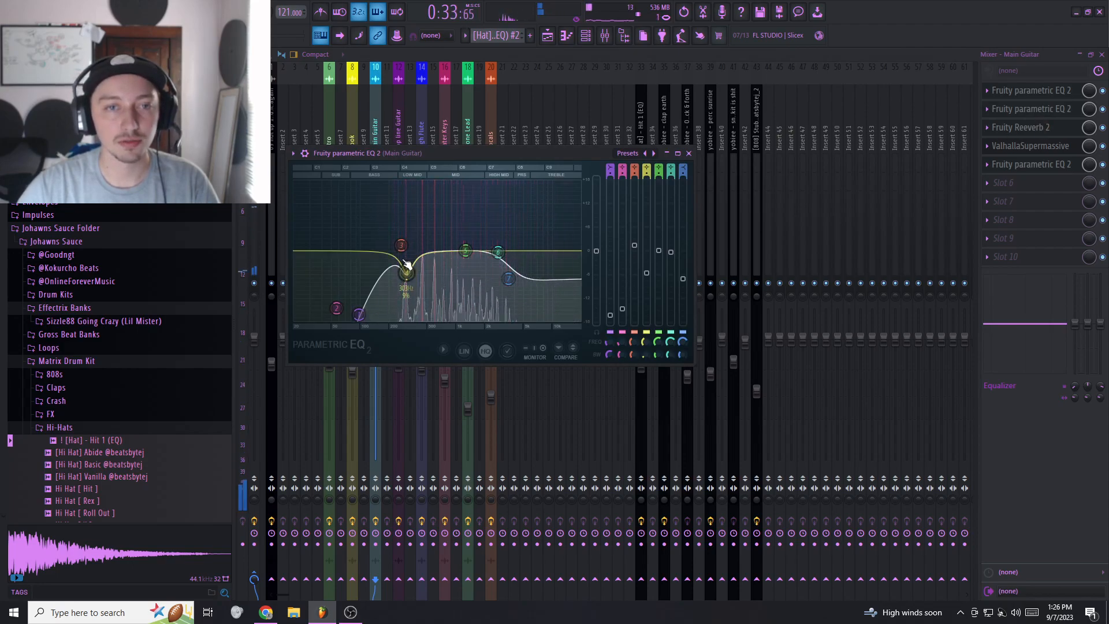
pyautogui.press('space')
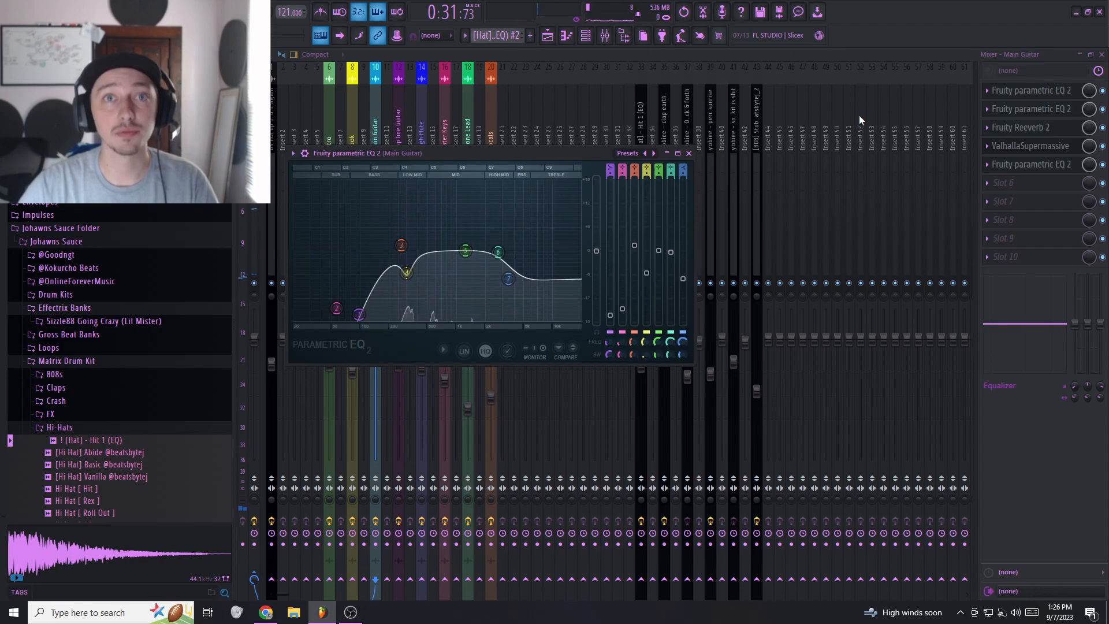
# - Inspect the Main Guitar's Fruity Reeverb 2, the ValhallaSupermassive preset list and the last Fruity parametric EQ 2
pyautogui.click(1029, 128)
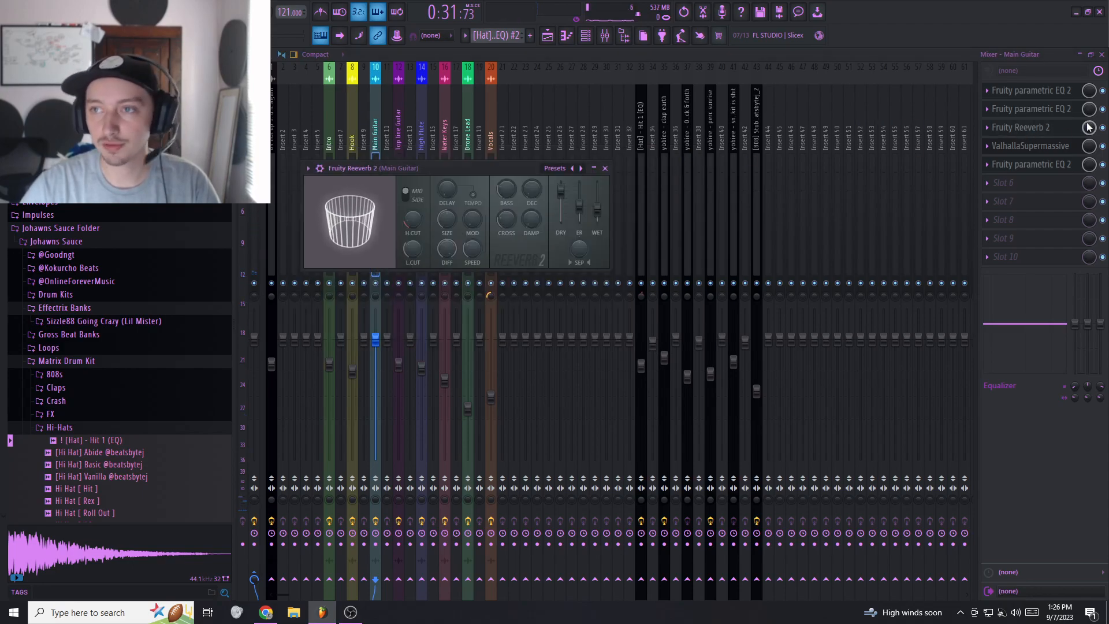
pyautogui.click(1025, 147)
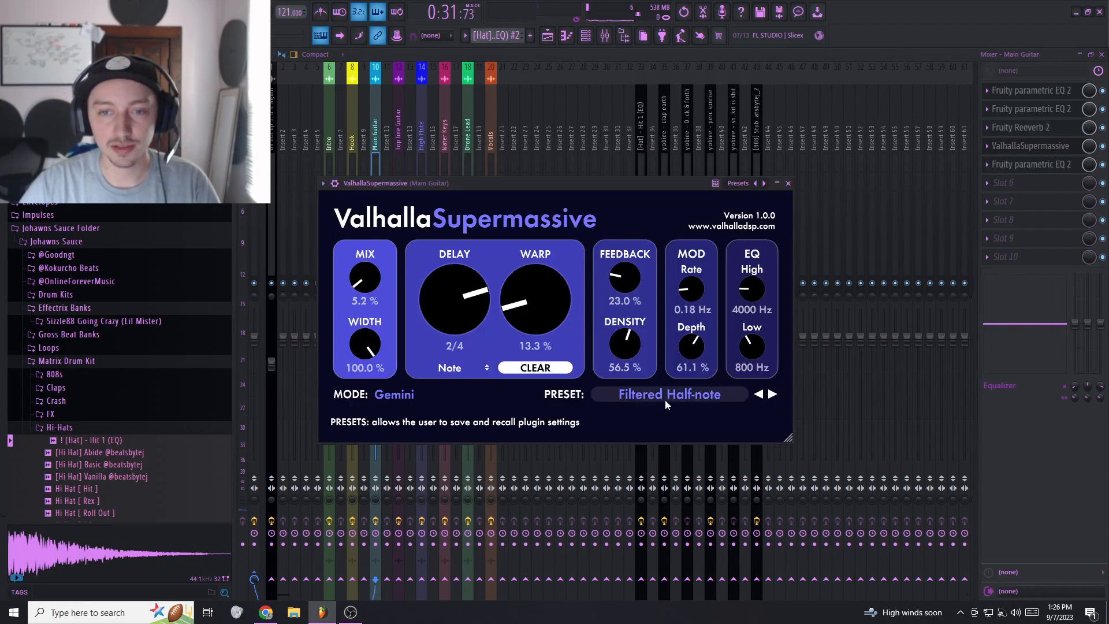
pyautogui.click(682, 394)
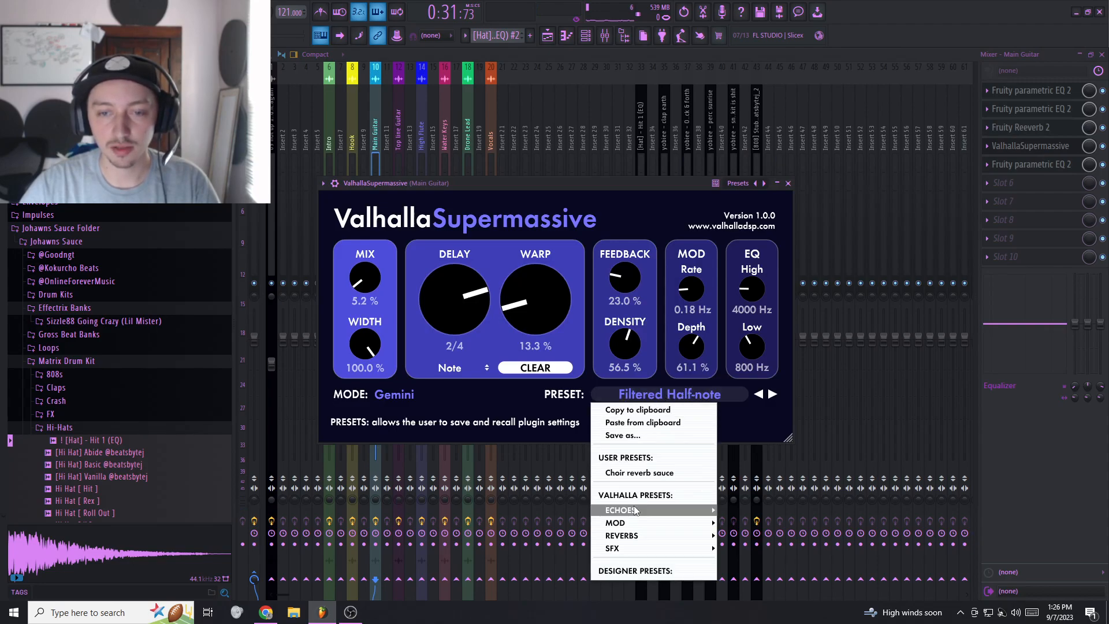
pyautogui.click(514, 397)
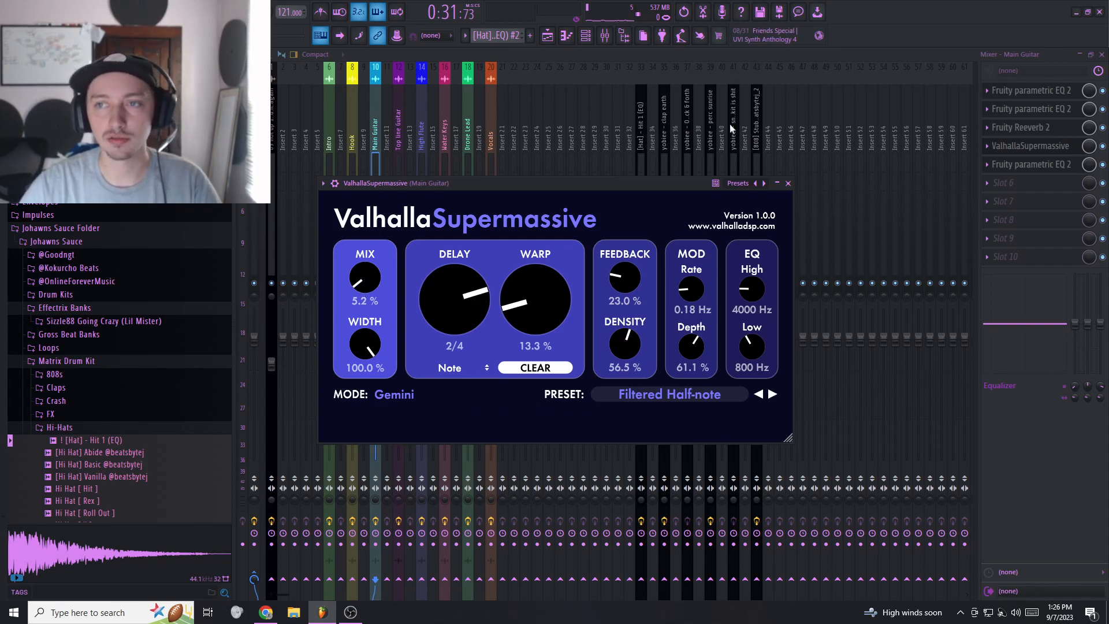
pyautogui.click(1020, 165)
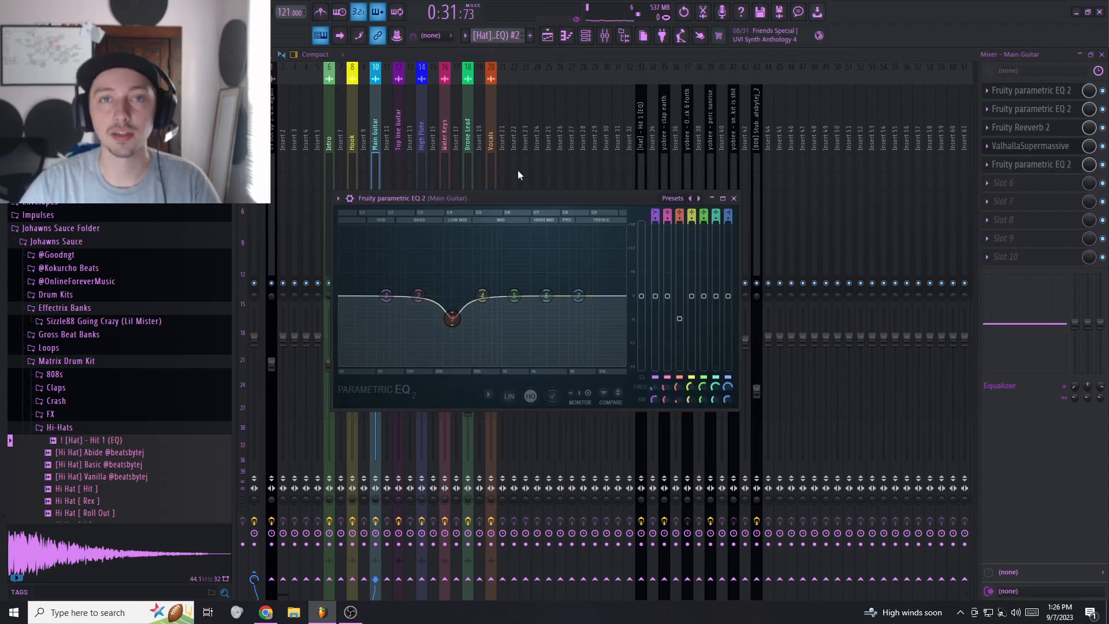
# - Unmute the [808] Stubby track in the playlist and play it with the Main Guitar
pyautogui.click(548, 36)
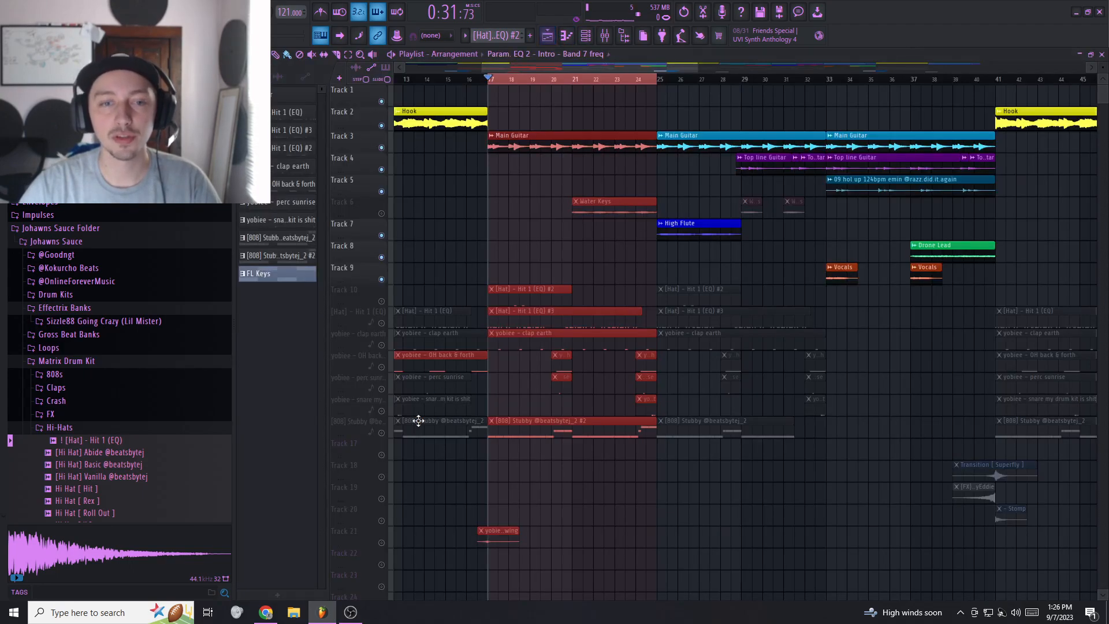
pyautogui.click(382, 434)
pyautogui.press('space')
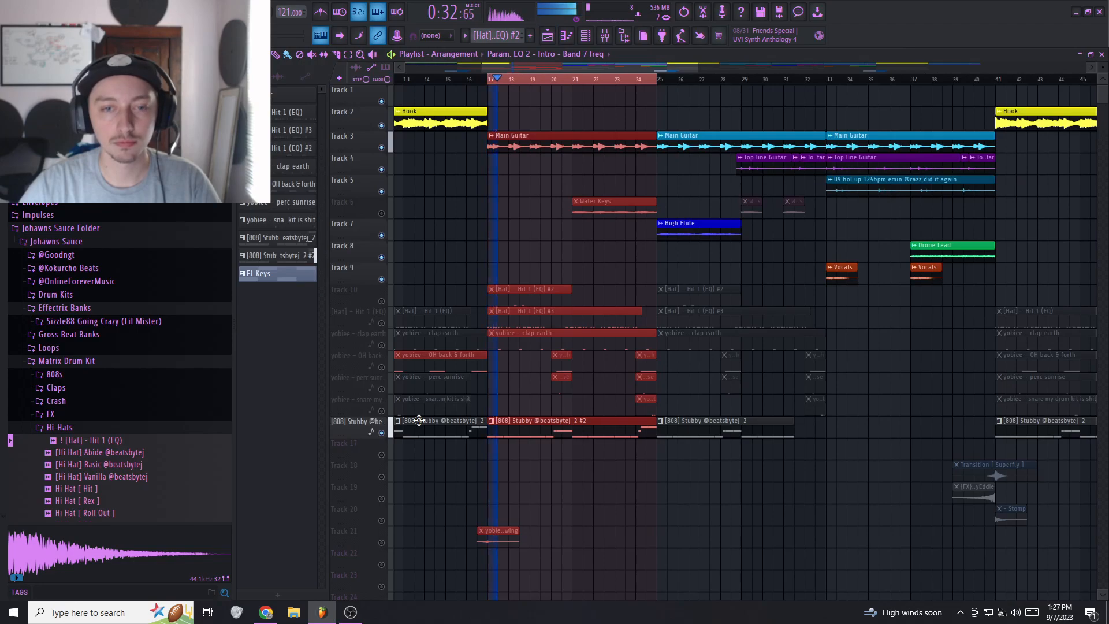
# - Inspect the Fruity parametric EQ 2 on the 808's mixer track, stop playback, and mute the 808 track again in the playlist
pyautogui.click(606, 36)
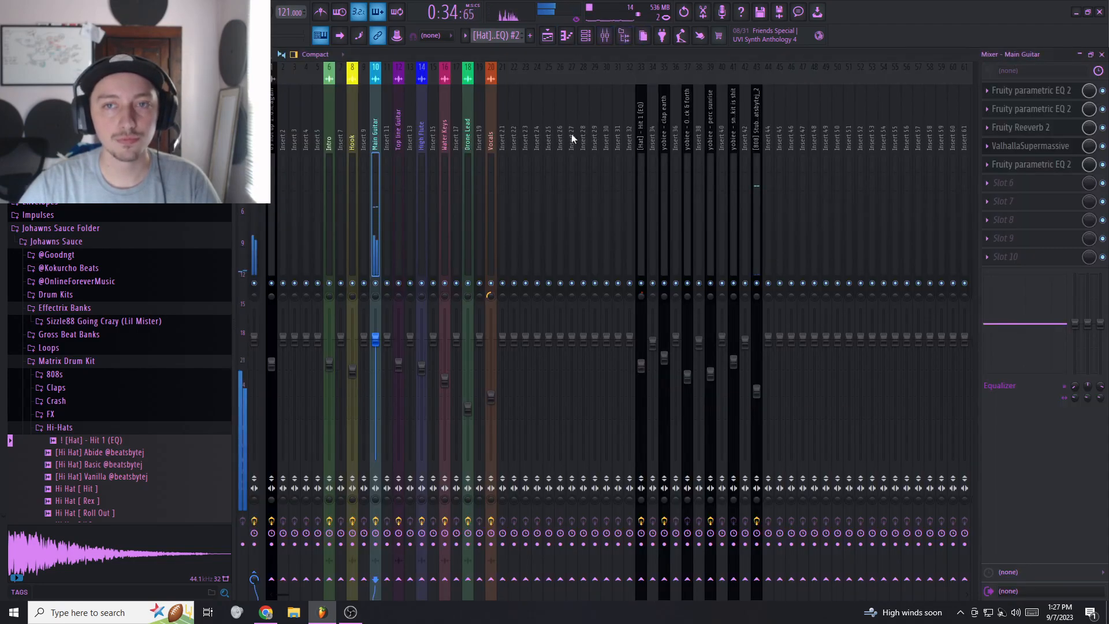
pyautogui.click(756, 137)
pyautogui.click(1022, 90)
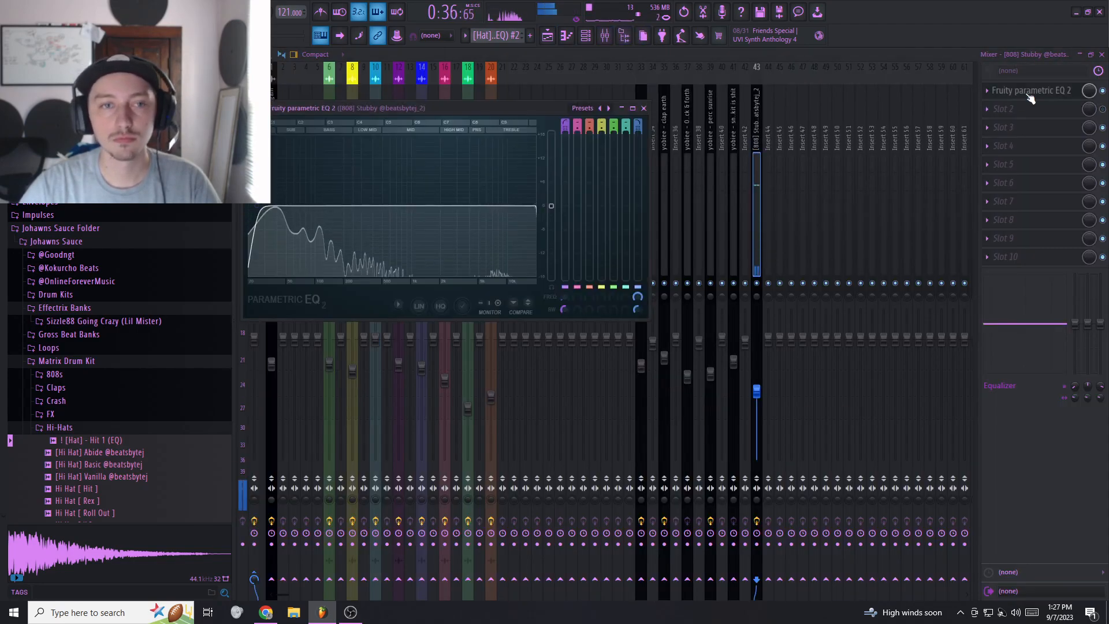
pyautogui.click(549, 38)
pyautogui.press('space')
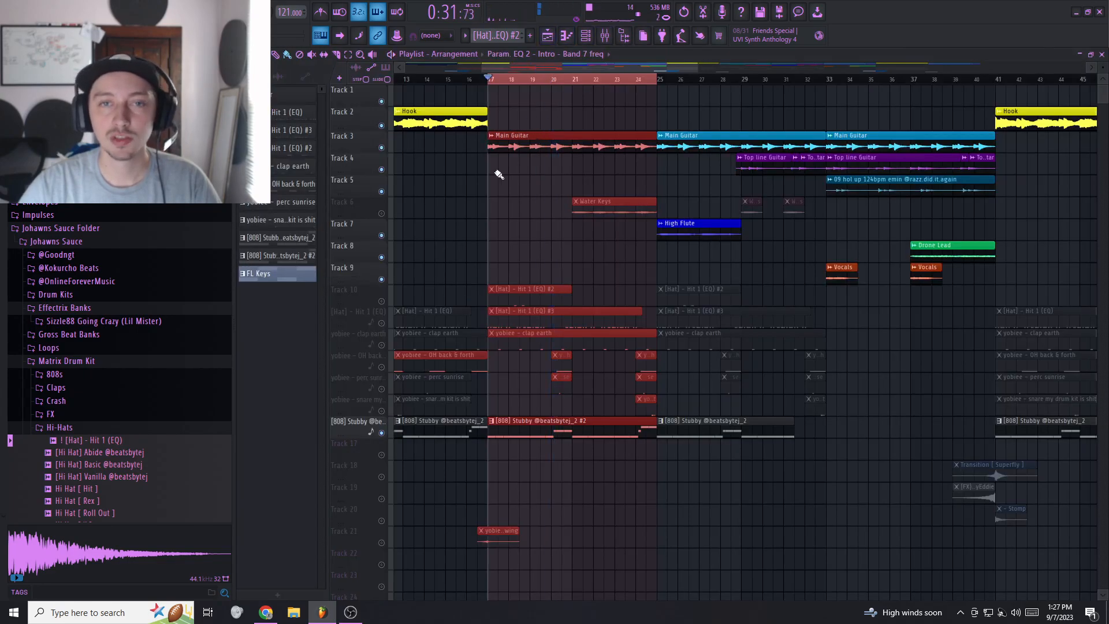
pyautogui.click(381, 432)
# - Unmute Track 6, narrow the time selection to bars 21 to 24, and solo Track 6 to play the Water Keys
pyautogui.click(381, 214)
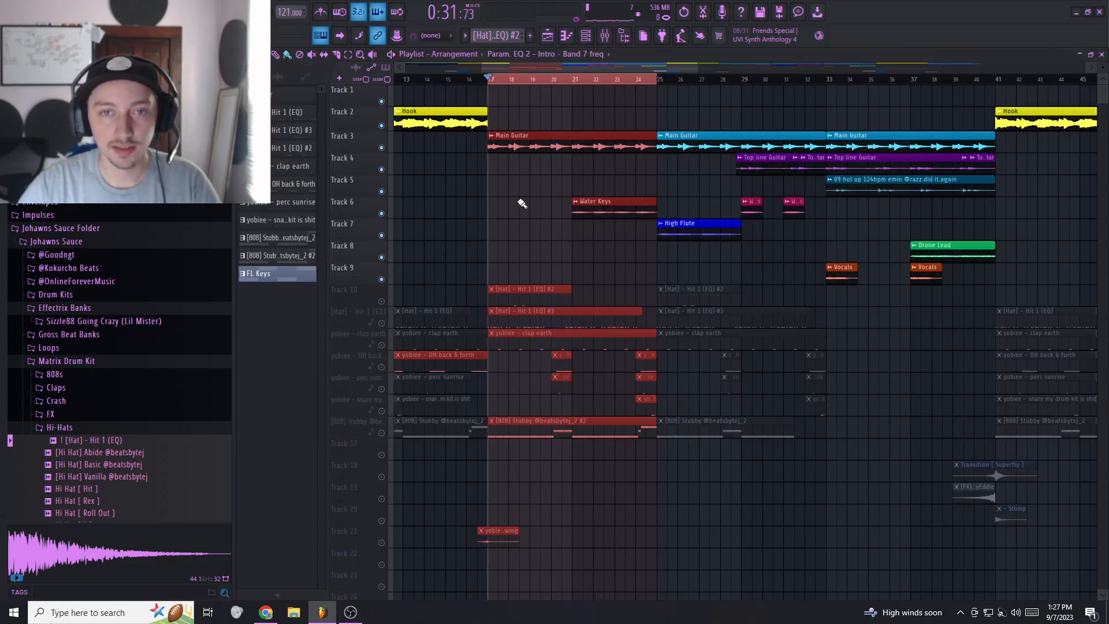
pyautogui.moveTo(517, 81); pyautogui.dragTo(572, 85)
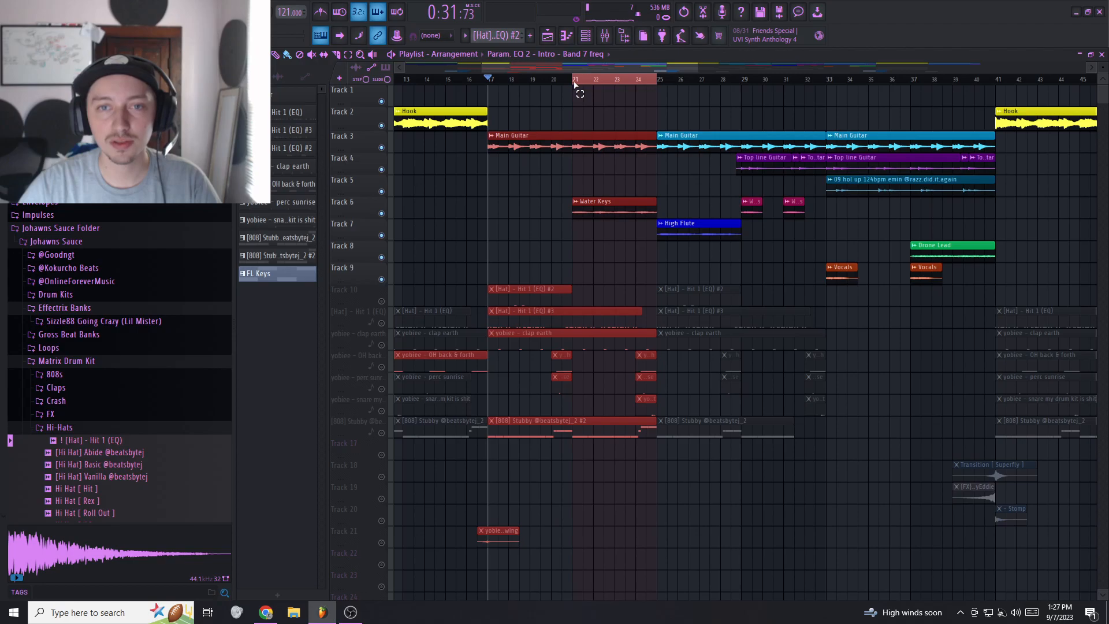
pyautogui.rightClick(381, 213)
pyautogui.press('space')
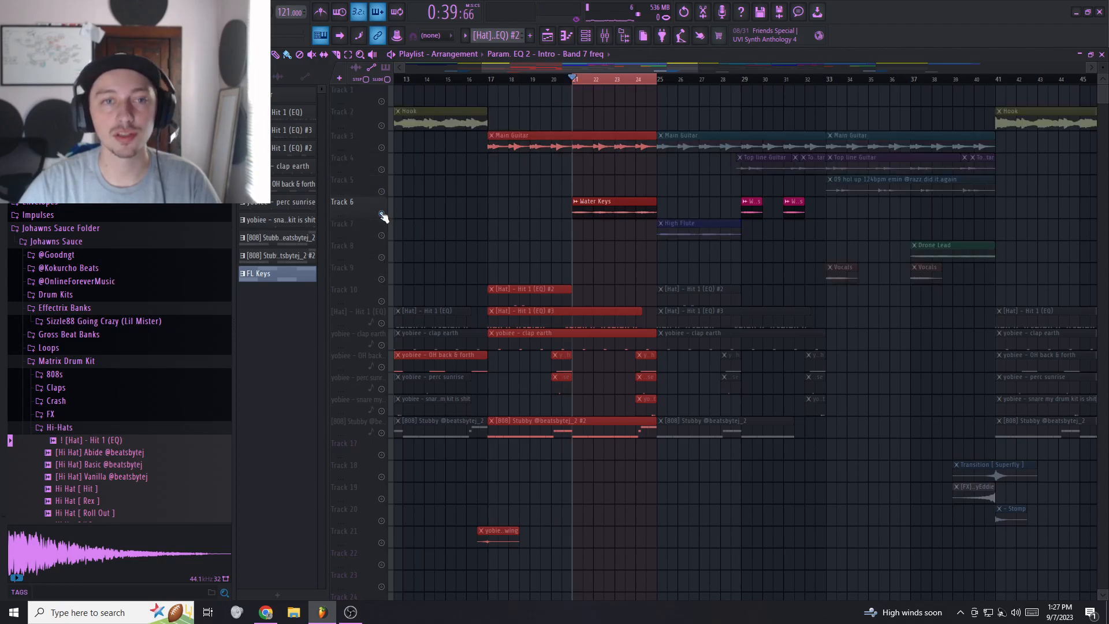
# - Open the Fruity parametric EQ 2 on the Water Keys mixer track while the part plays
pyautogui.click(605, 36)
pyautogui.click(445, 136)
pyautogui.click(1034, 91)
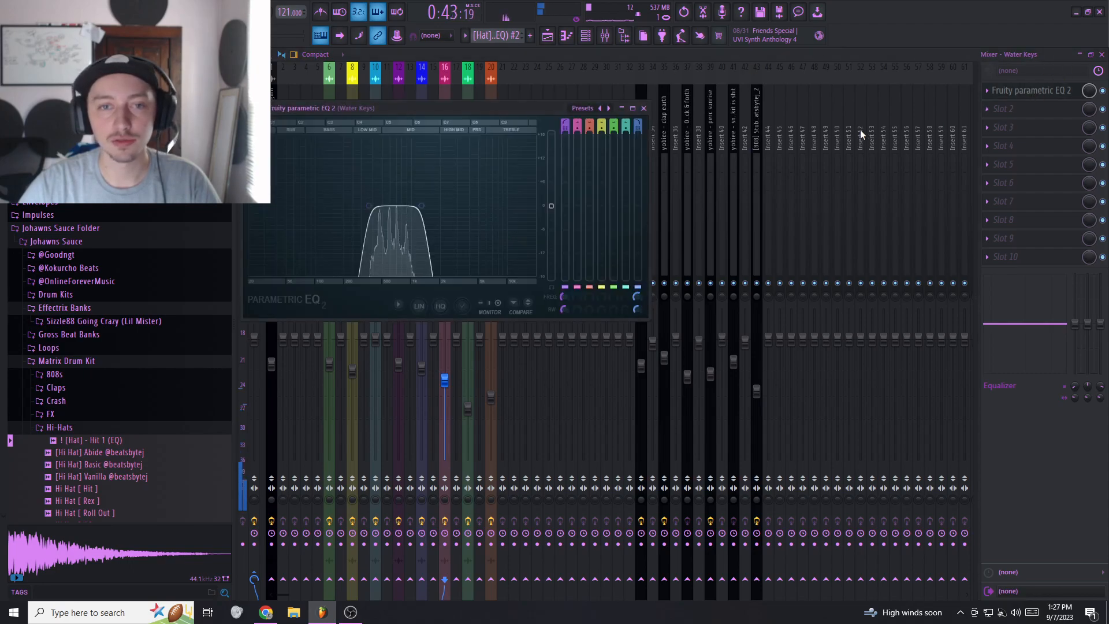
# - Try opening up the high and low cuts of the Water Keys EQ to hear the unfiltered sound, and undo the changes
pyautogui.moveTo(521, 206); pyautogui.dragTo(536, 206)
pyautogui.moveTo(369, 206)
pyautogui.mouseDown()
pyautogui.moveTo(249, 205)
pyautogui.moveTo(348, 206)
pyautogui.mouseUp()
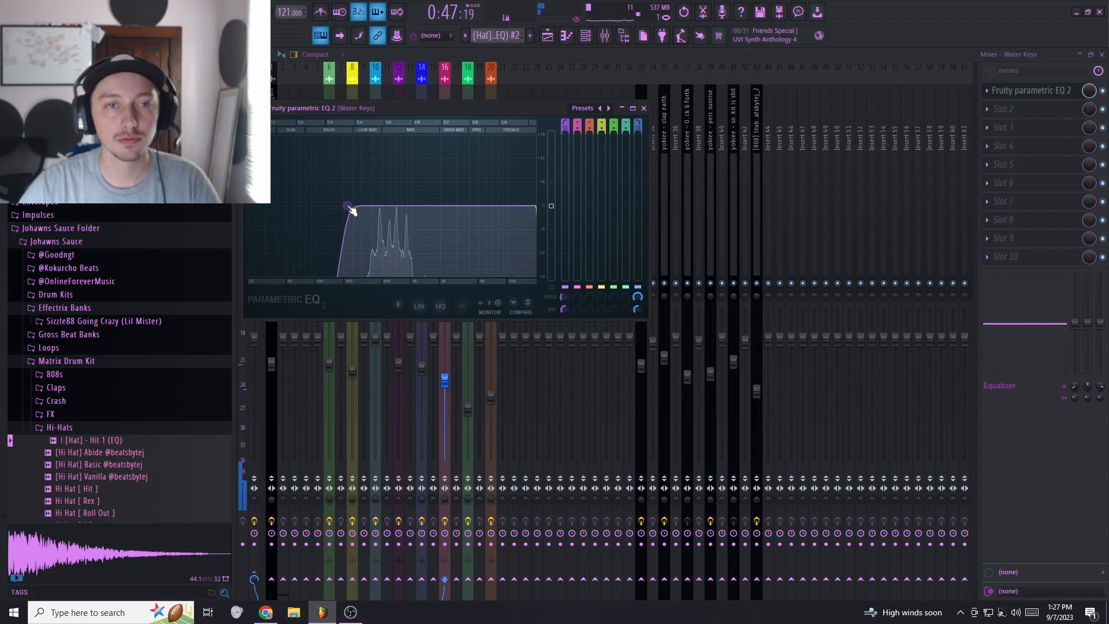
pyautogui.hotkey('ctrl', 'z')
pyautogui.hotkey('ctrl', 'z')
pyautogui.hotkey('ctrl', 'z')
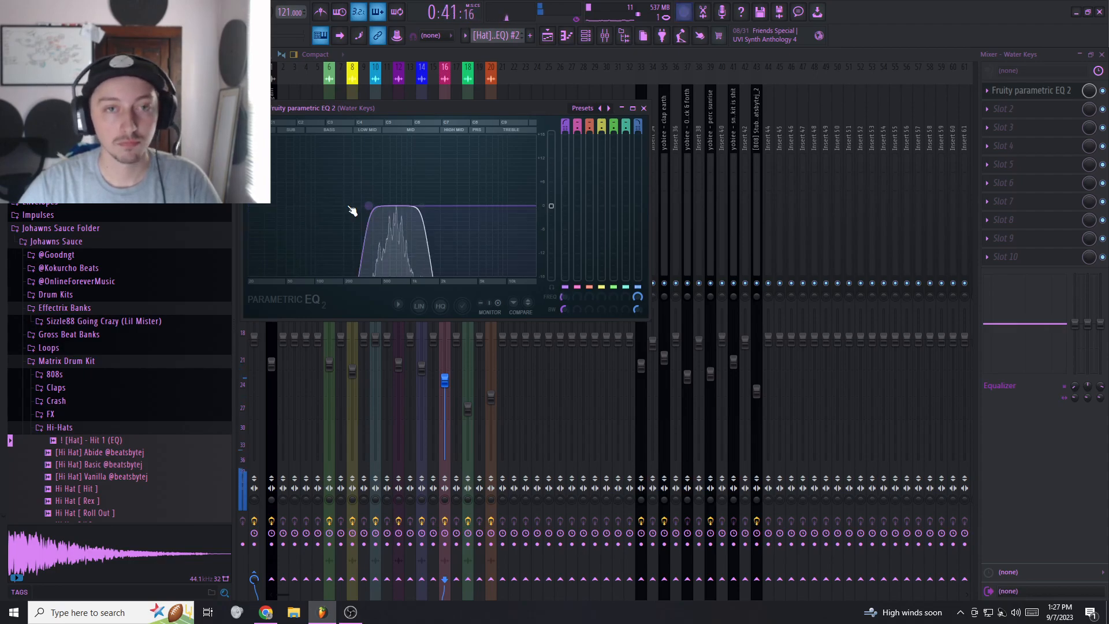
# - Stop playback in the playlist, unmute Track 3, and play the Main Guitar together with the Water Keys
pyautogui.click(548, 38)
pyautogui.press('space')
pyautogui.click(385, 149)
pyautogui.press('space')
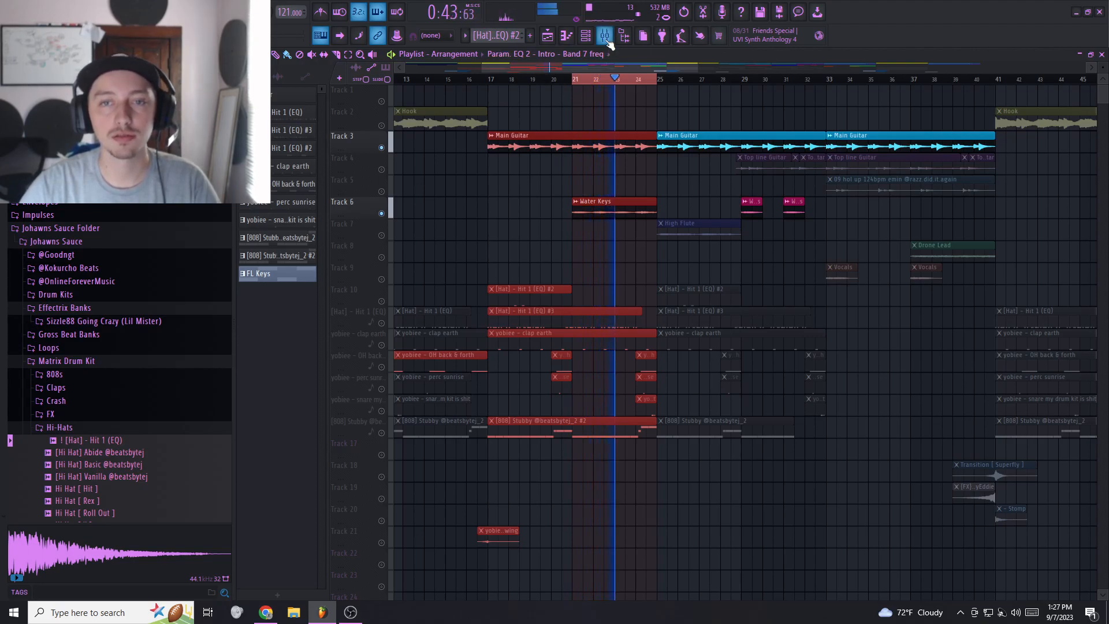
# - Stop playback, set the time selection to bars 25 to 28, and solo Track 7 to play the High Flute
pyautogui.press('space')
pyautogui.moveTo(631, 90); pyautogui.dragTo(838, 93)
pyautogui.click(382, 236)
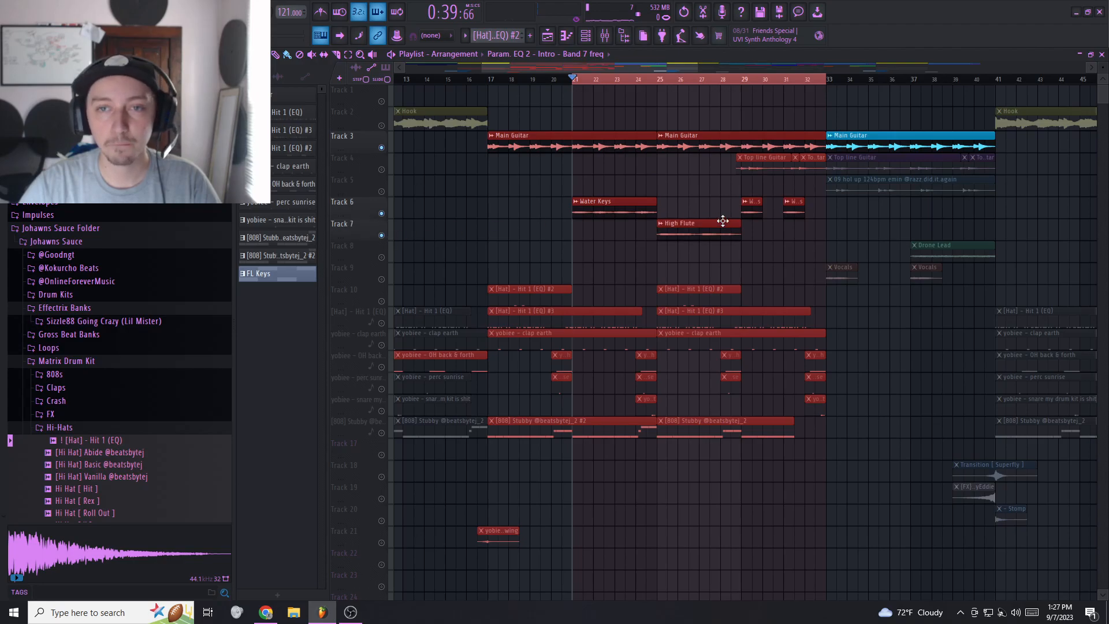
pyautogui.moveTo(657, 86); pyautogui.dragTo(755, 80)
pyautogui.keyDown('ctrl'); pyautogui.click(382, 235); pyautogui.keyUp('ctrl')
pyautogui.press('space')
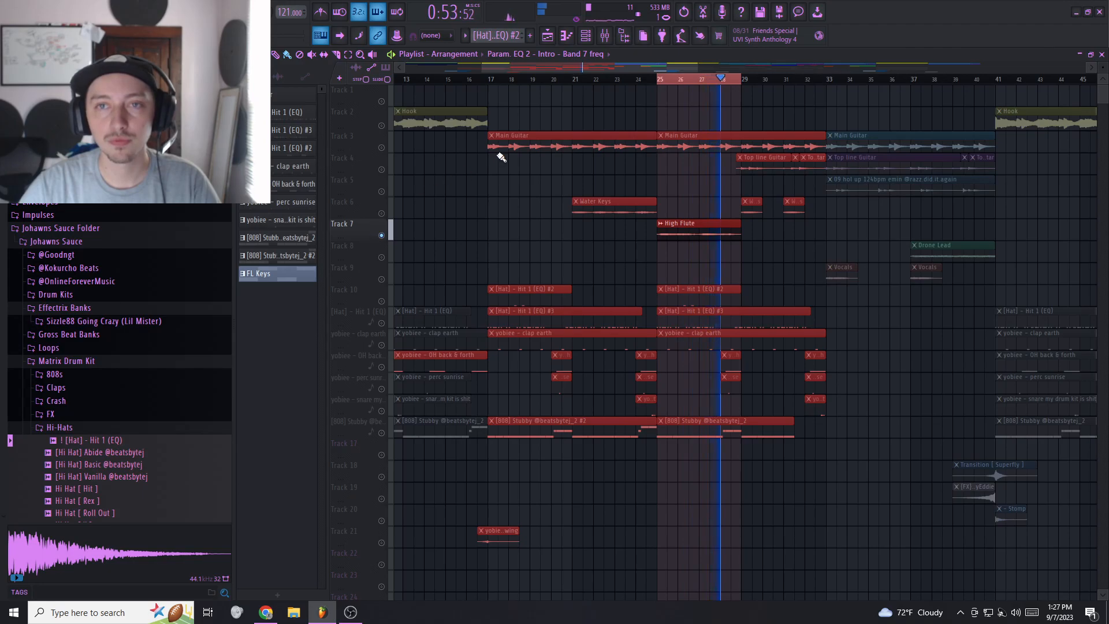
# - Unmute Tracks 3 and 6 and play the High Flute section together with the Main Guitar
pyautogui.press('space')
pyautogui.click(381, 149)
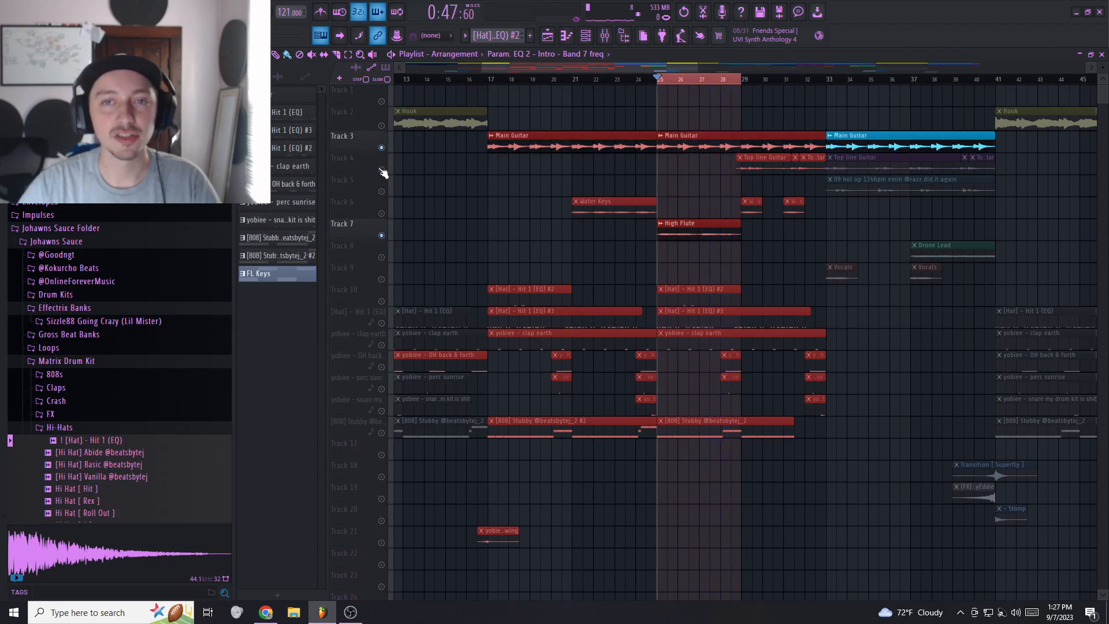
pyautogui.click(382, 214)
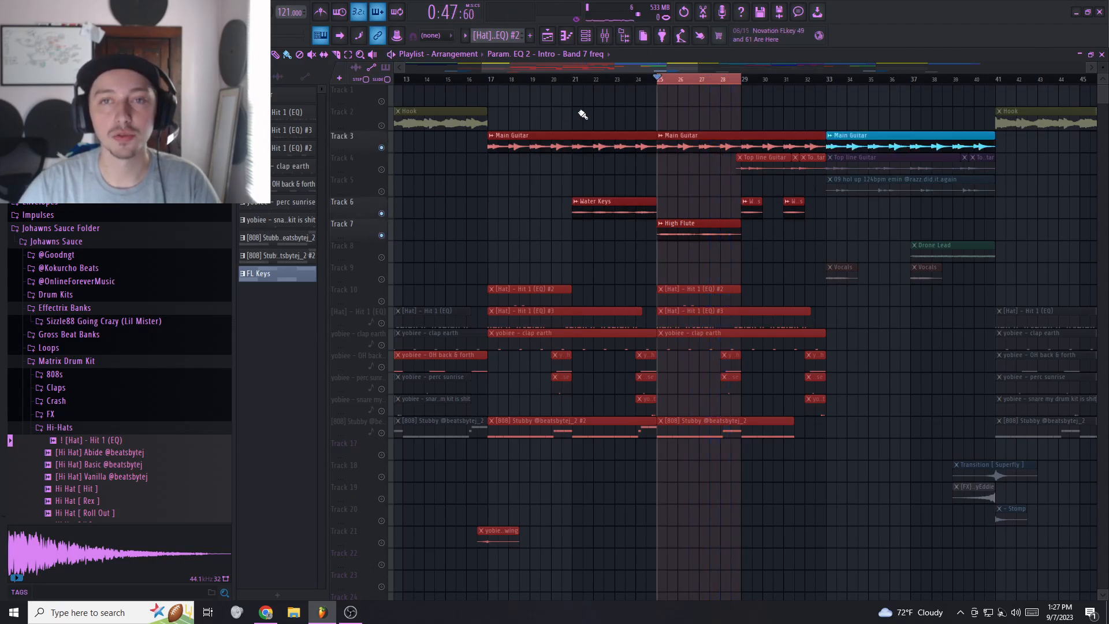
pyautogui.press('space')
pyautogui.click(663, 86)
# - Open the Fruity parametric EQ 2 on the High Flute mixer track
pyautogui.click(605, 37)
pyautogui.click(425, 139)
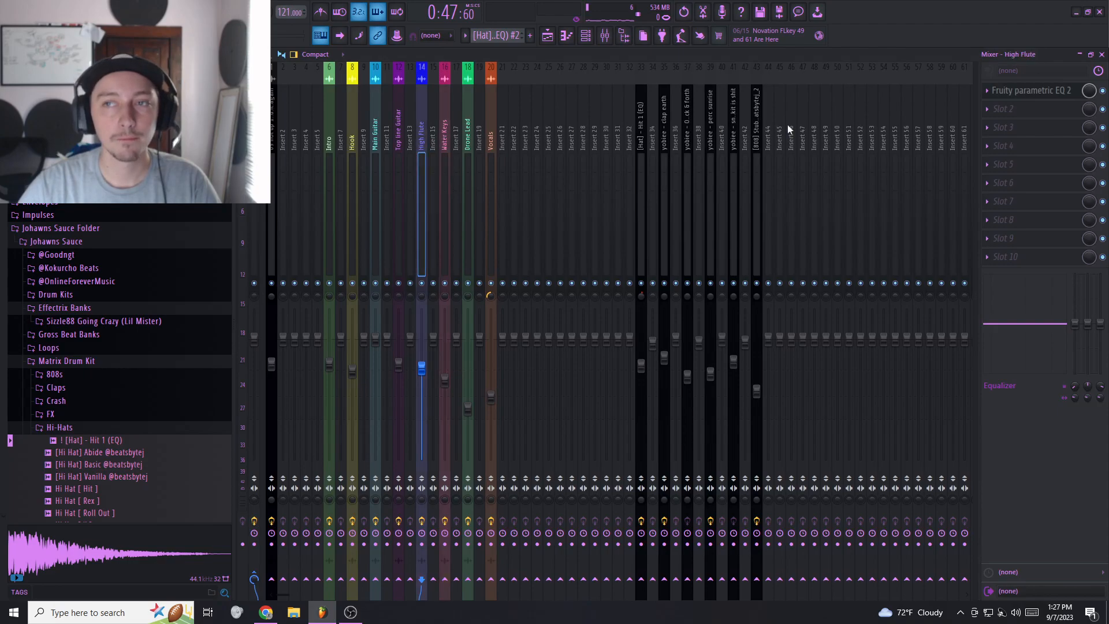
pyautogui.click(1043, 91)
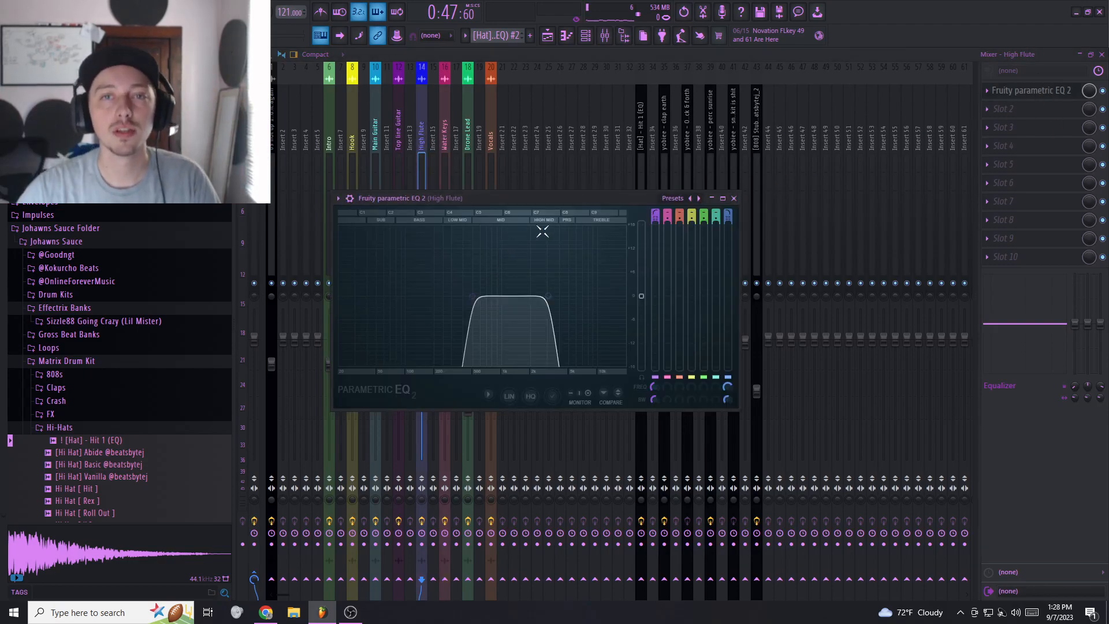
# - Play bars 23 to 28 in the playlist with the Main Guitar, Water Keys and High Flute together
pyautogui.click(549, 41)
pyautogui.click(619, 79)
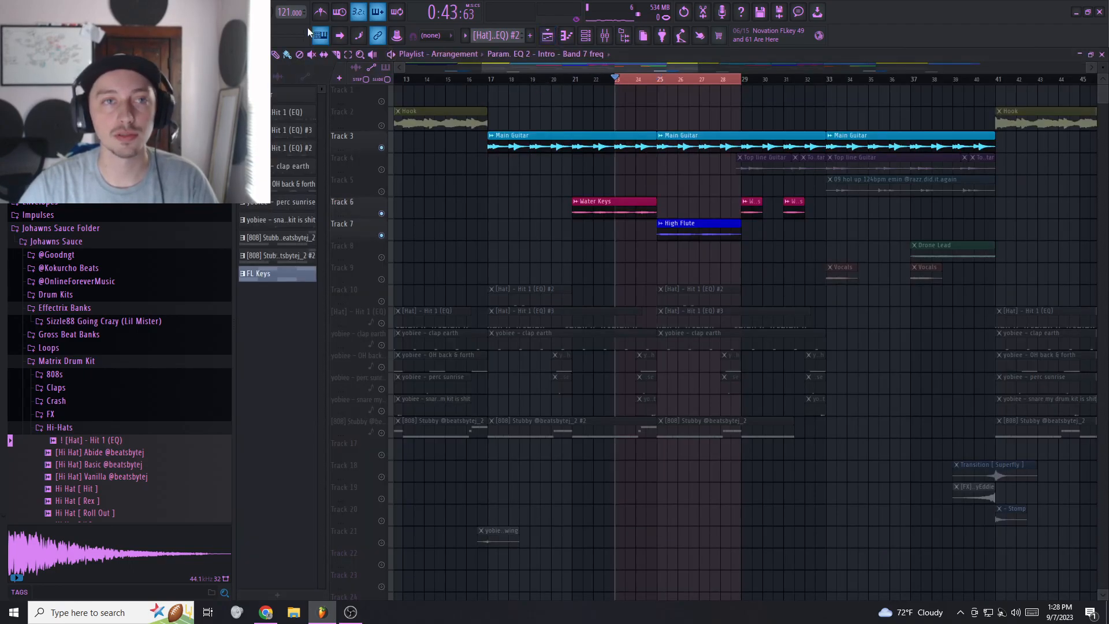
pyautogui.press('space')
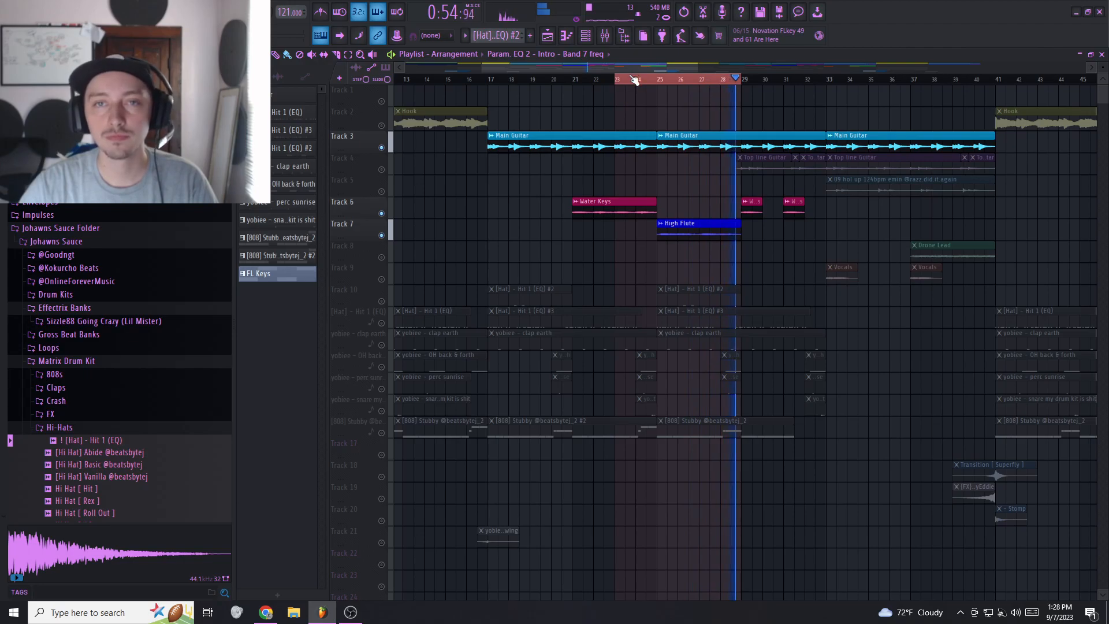
# - Set the time selection to bars 21 to 32 and move the playhead to bar 21
pyautogui.moveTo(632, 83); pyautogui.dragTo(590, 85)
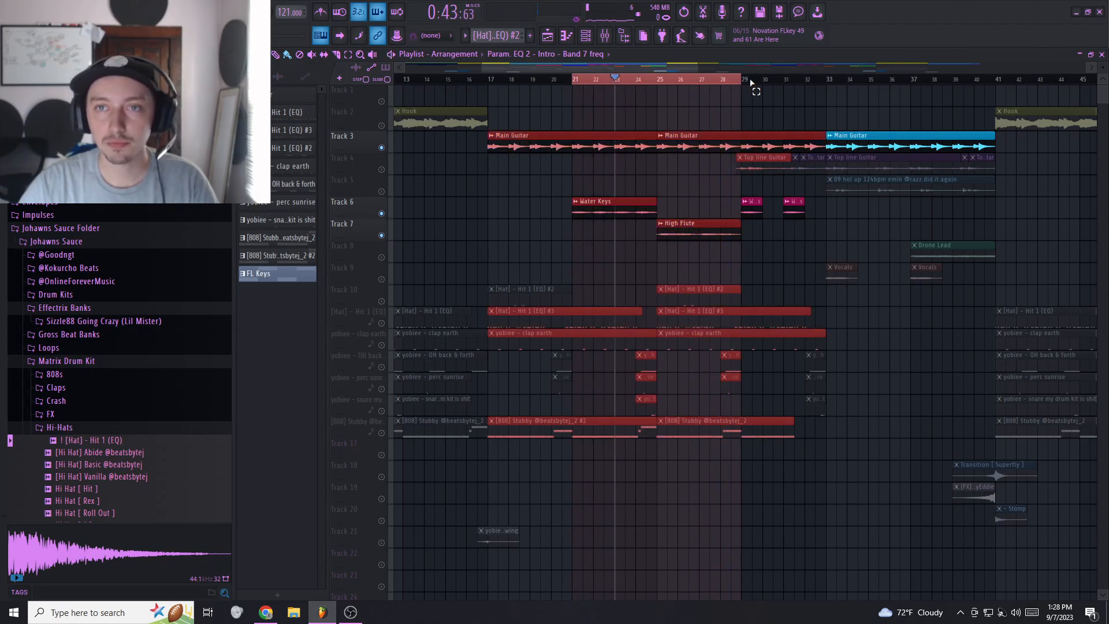
pyautogui.moveTo(747, 82); pyautogui.dragTo(823, 88)
pyautogui.scroll(-2, 702, 182)
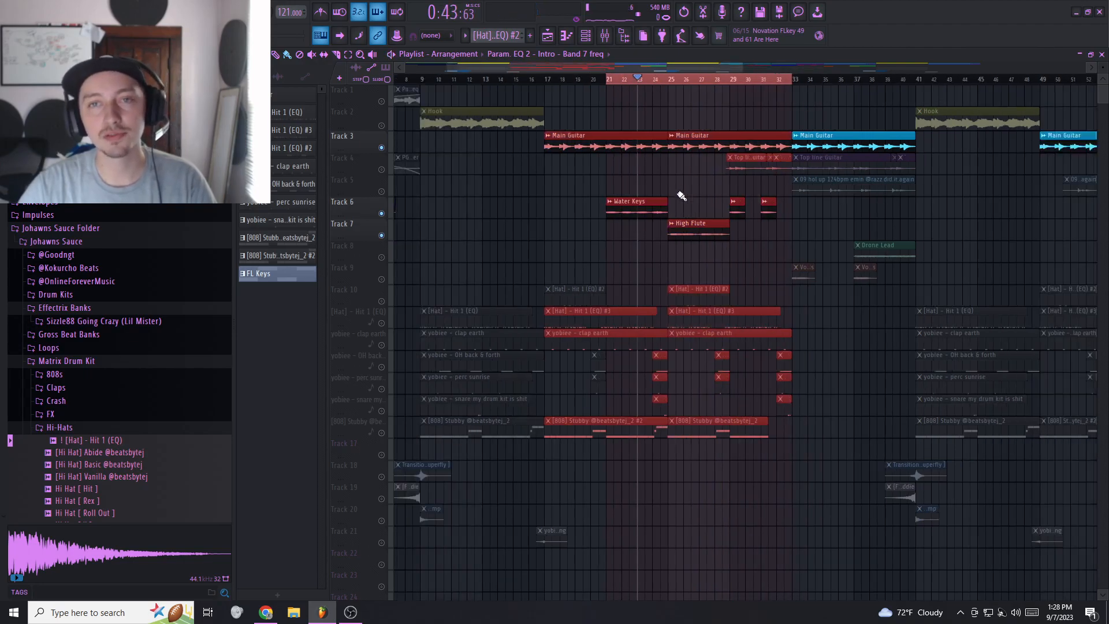
pyautogui.hscroll(2, 636, 115)
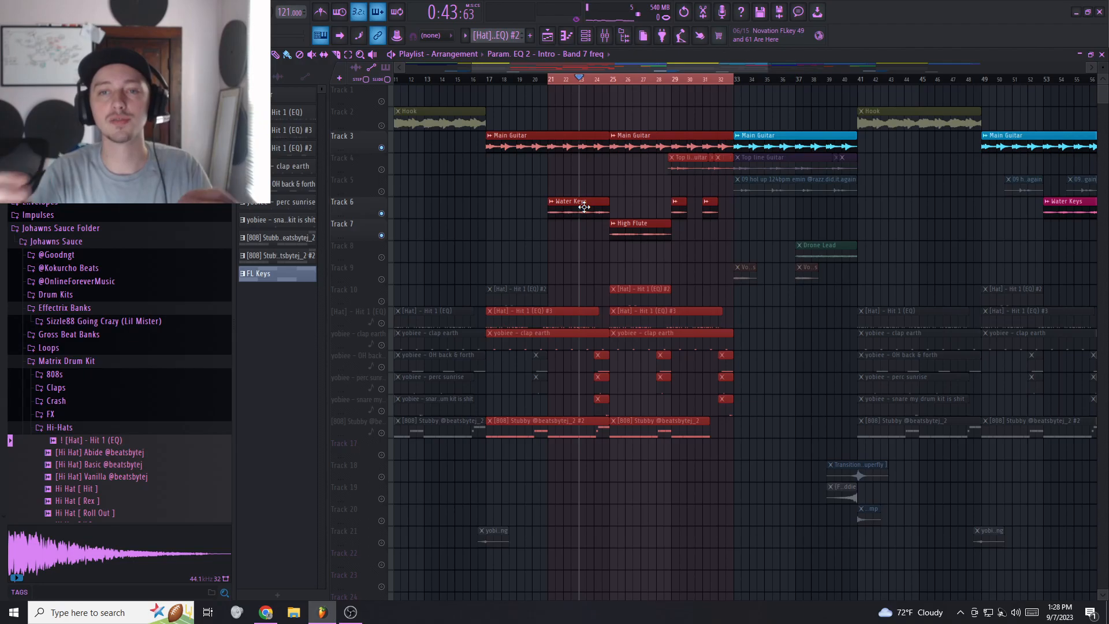
pyautogui.click(559, 85)
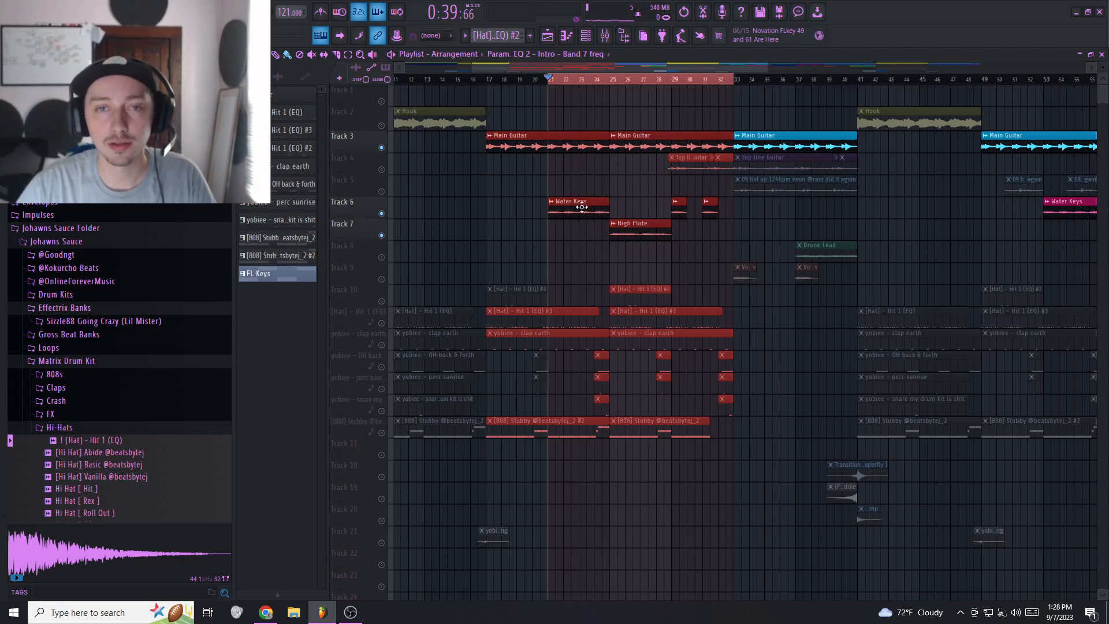
pyautogui.scroll(1, 696, 216)
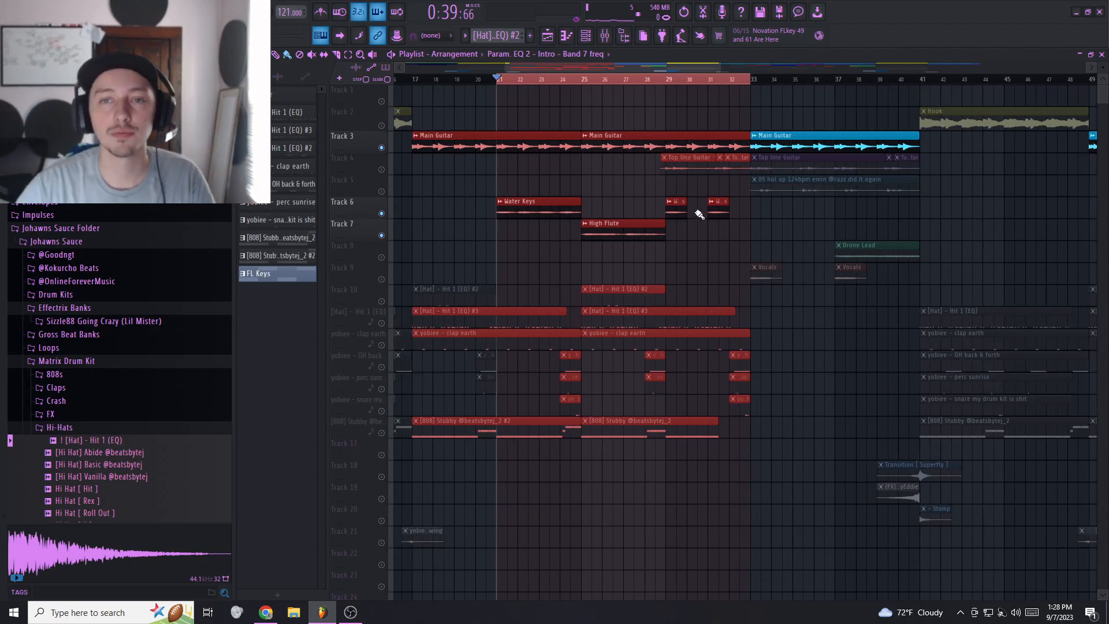
# - Unmute Track 4 and play bars 25 to 32 with the Top line Guitar added to the melody
pyautogui.moveTo(738, 213); pyautogui.dragTo(675, 206)
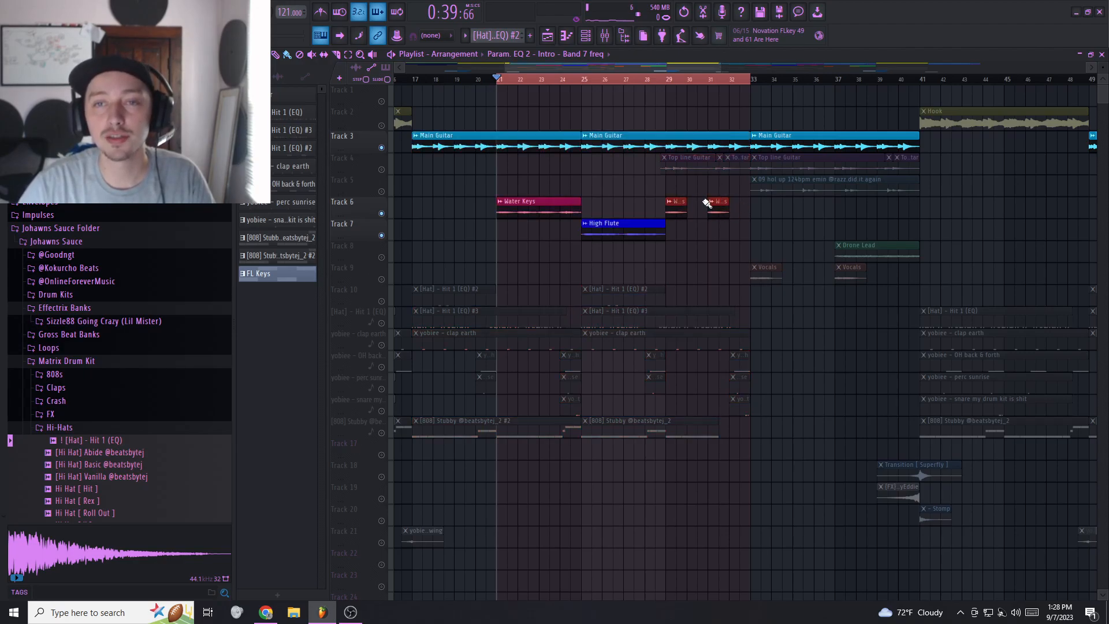
pyautogui.click(381, 170)
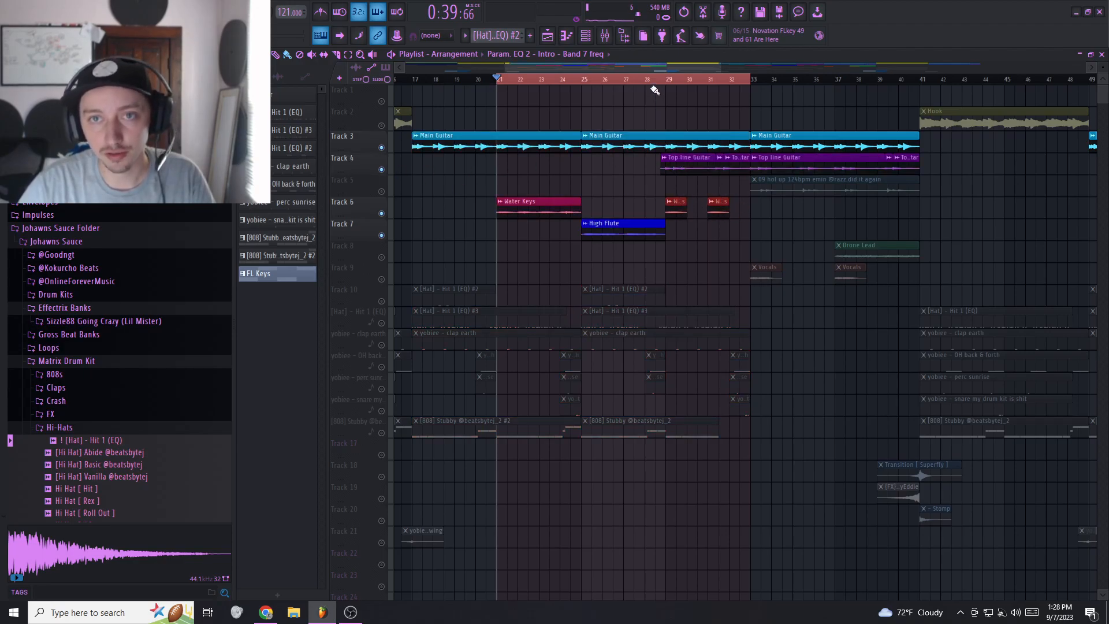
pyautogui.moveTo(498, 80); pyautogui.dragTo(588, 87)
pyautogui.press('space')
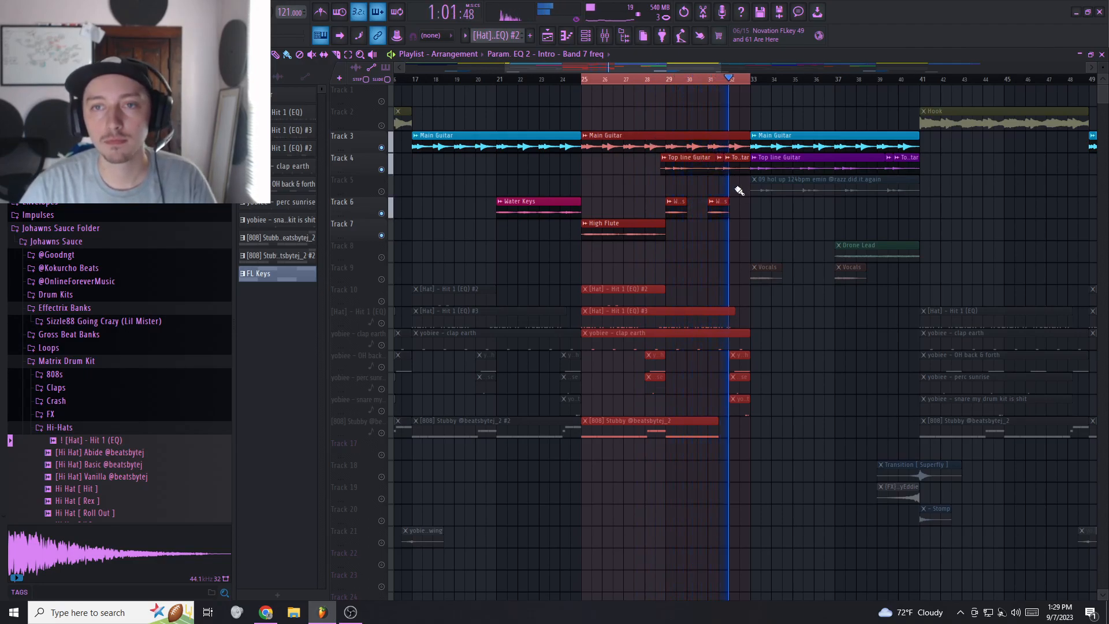
# - Stop playback and replay the start of the Top line Guitar from bar 29
pyautogui.press('space')
pyautogui.scroll(5, 724, 188)
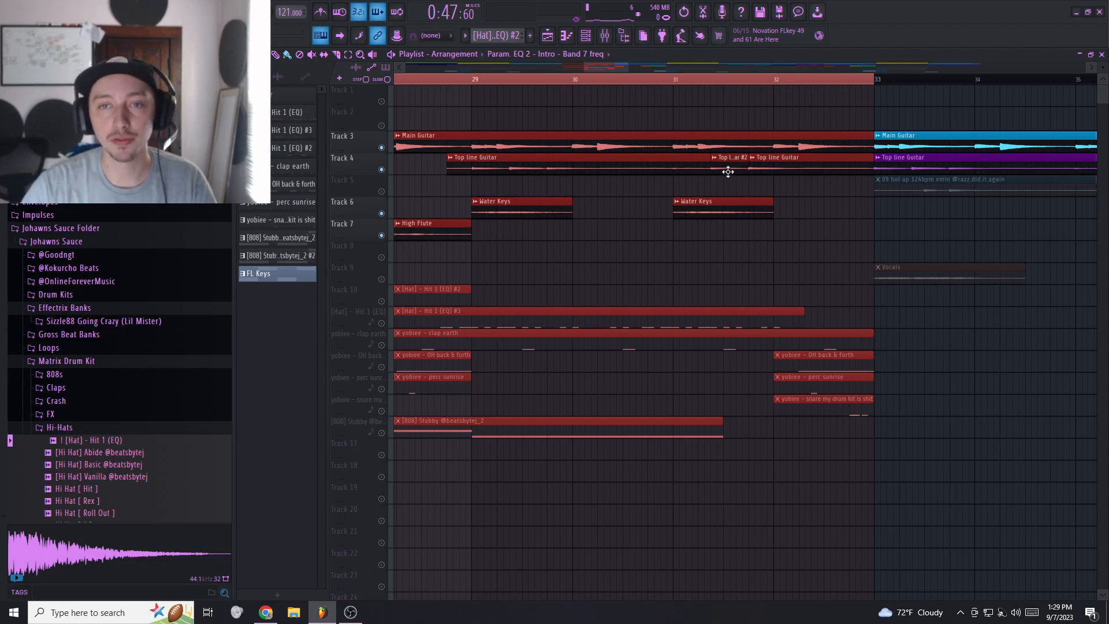
pyautogui.click(478, 80)
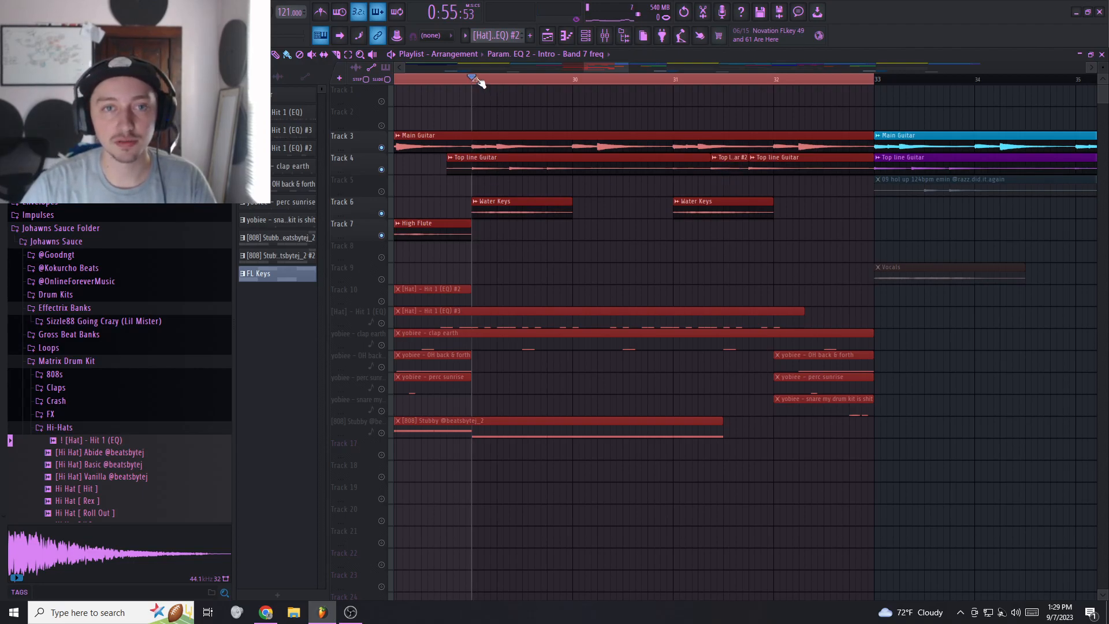
pyautogui.press('space')
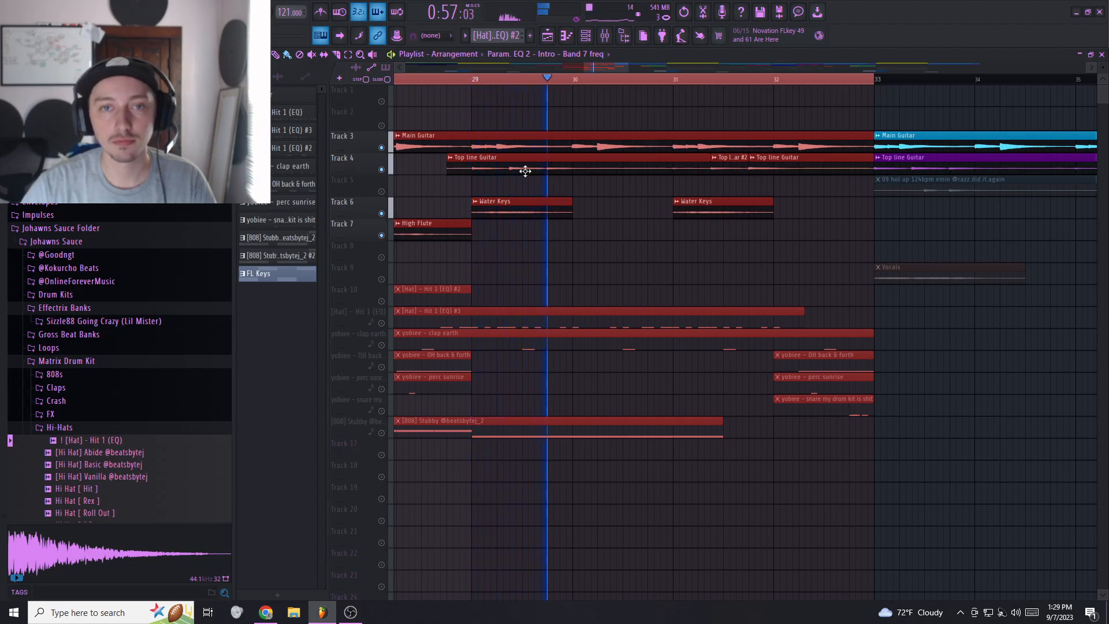
pyautogui.press('space')
# - View the audio clip settings of the short Top line Guitar #2 clip on Track 4
pyautogui.doubleClick(733, 166)
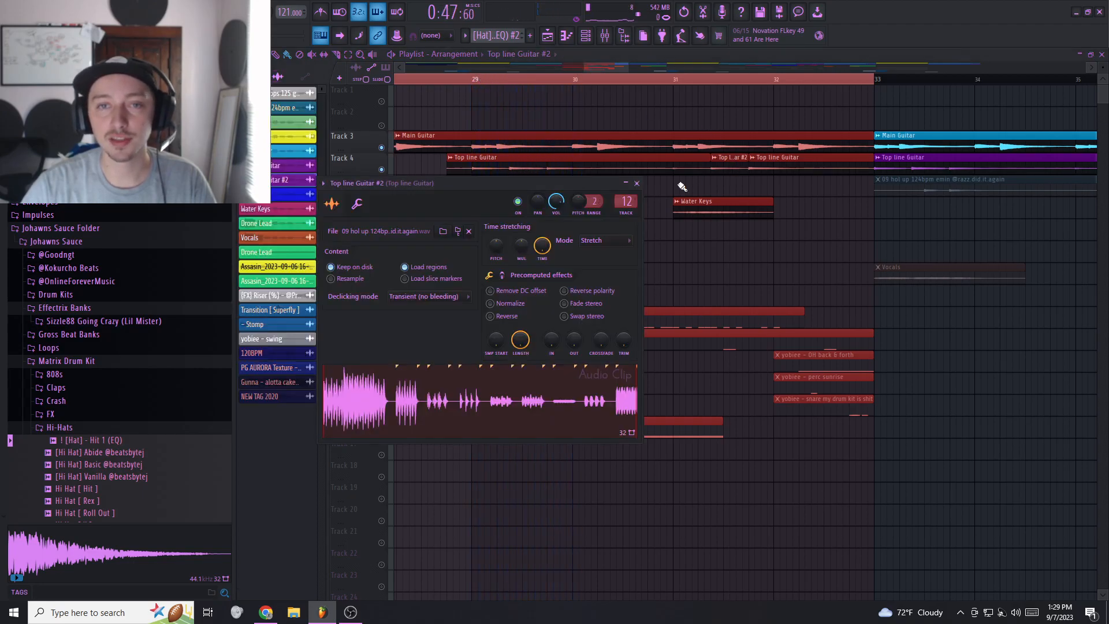
pyautogui.doubleClick(684, 158)
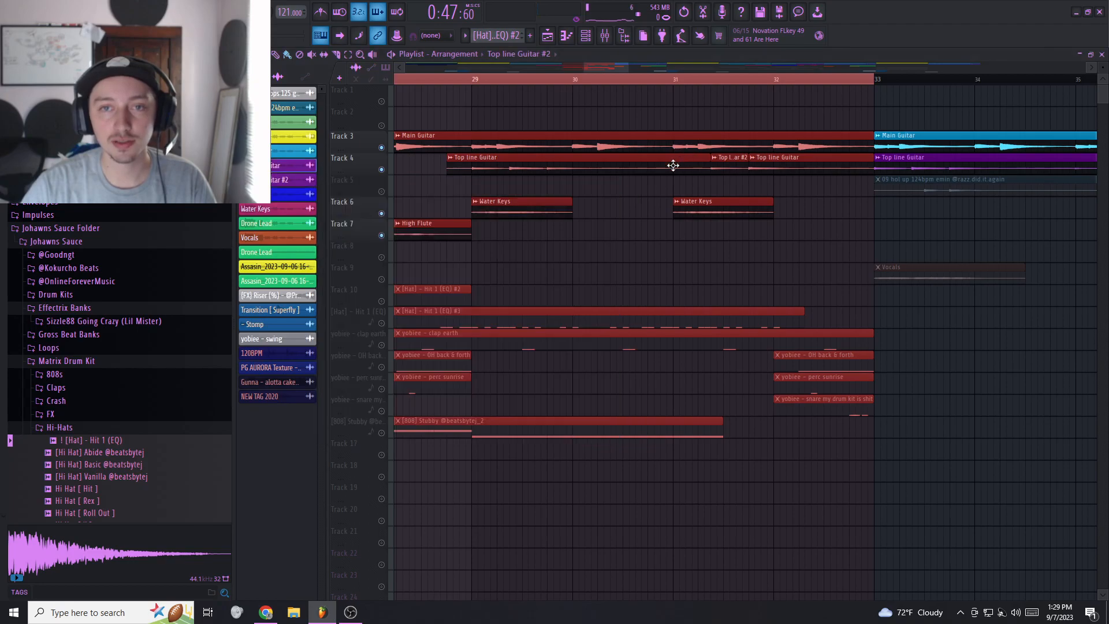
pyautogui.doubleClick(736, 166)
# - Play the passage leading into the Top line Guitar #2 clip, starting just before bar 31
pyautogui.moveTo(716, 86); pyautogui.dragTo(649, 87)
pyautogui.press('space')
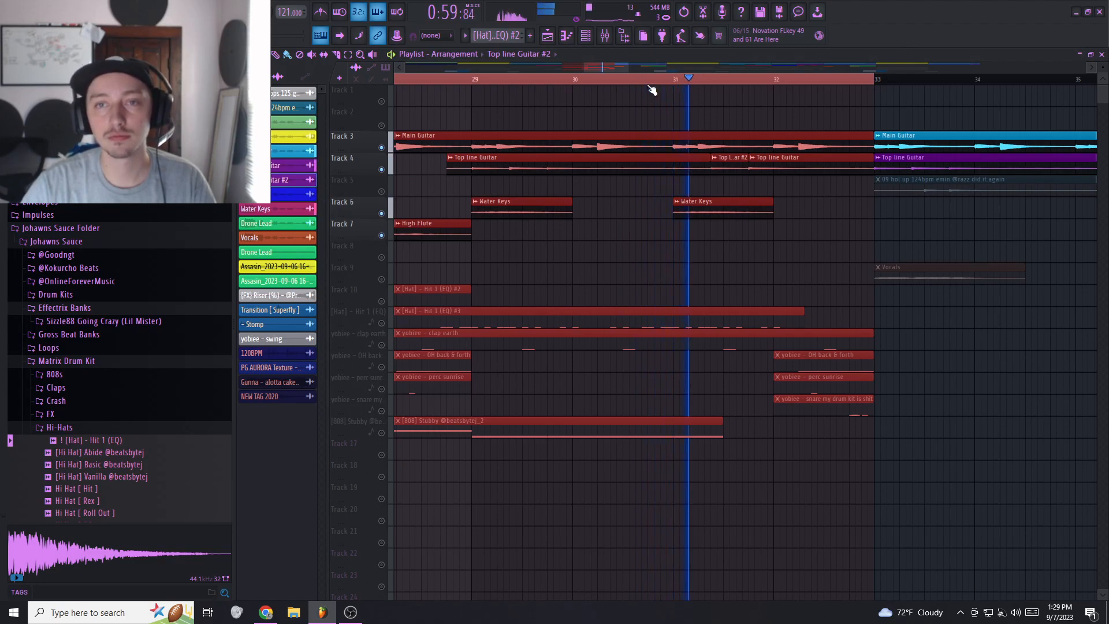
pyautogui.press('space')
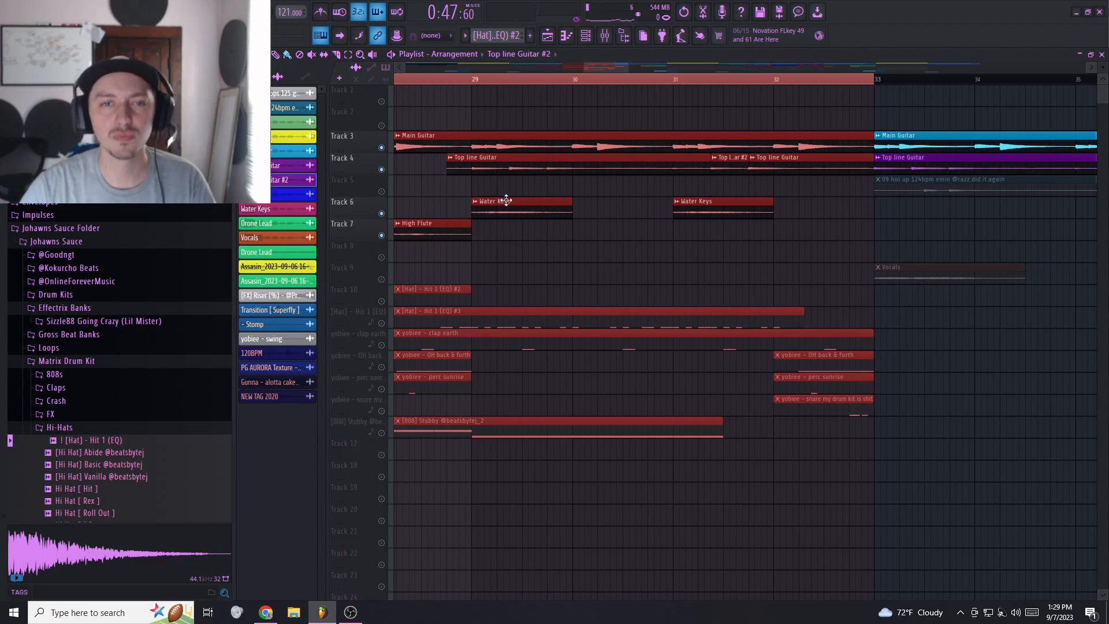
# - Set the time selection to bars 31 to 40 and unmute Track 5
pyautogui.scroll(-5, 508, 200)
pyautogui.scroll(-3, 516, 179)
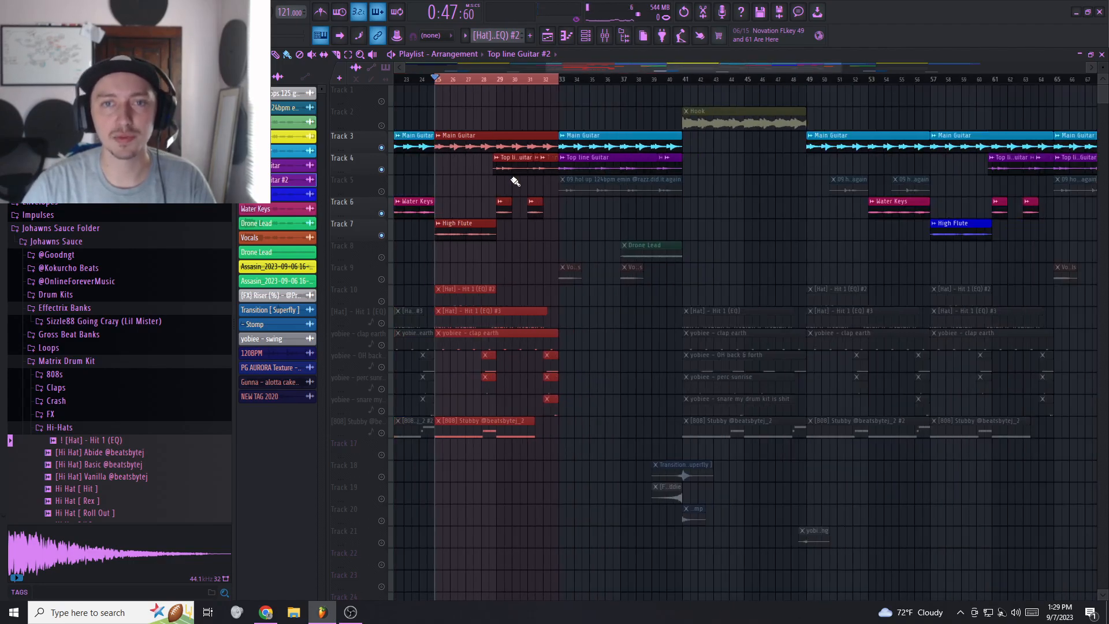
pyautogui.click(553, 87)
pyautogui.moveTo(563, 84); pyautogui.dragTo(690, 92)
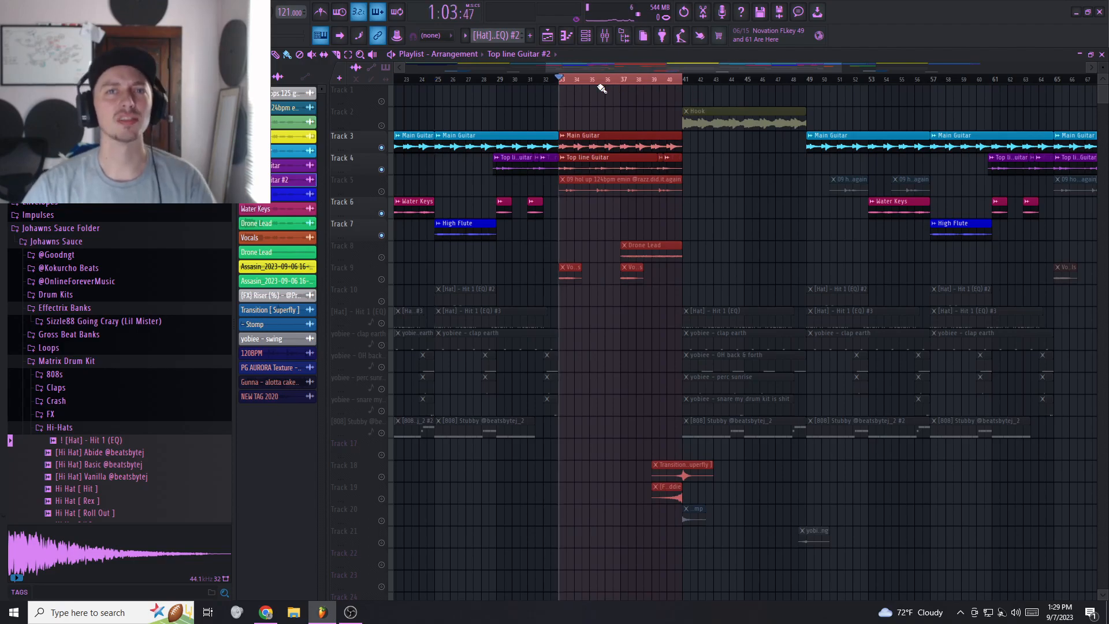
pyautogui.moveTo(572, 87); pyautogui.dragTo(523, 84)
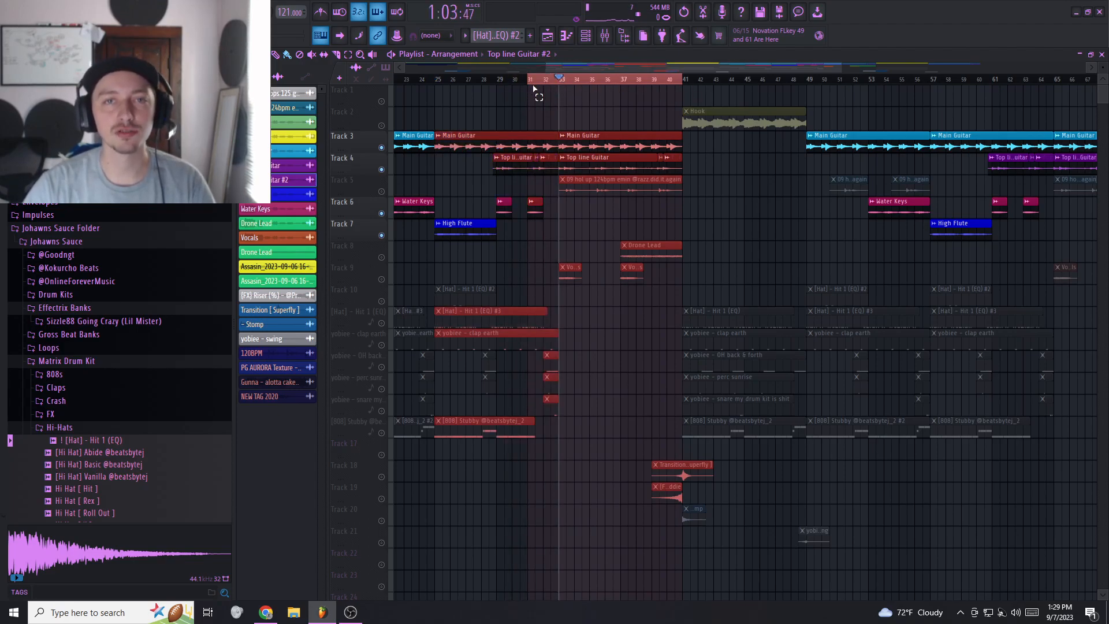
pyautogui.press('space')
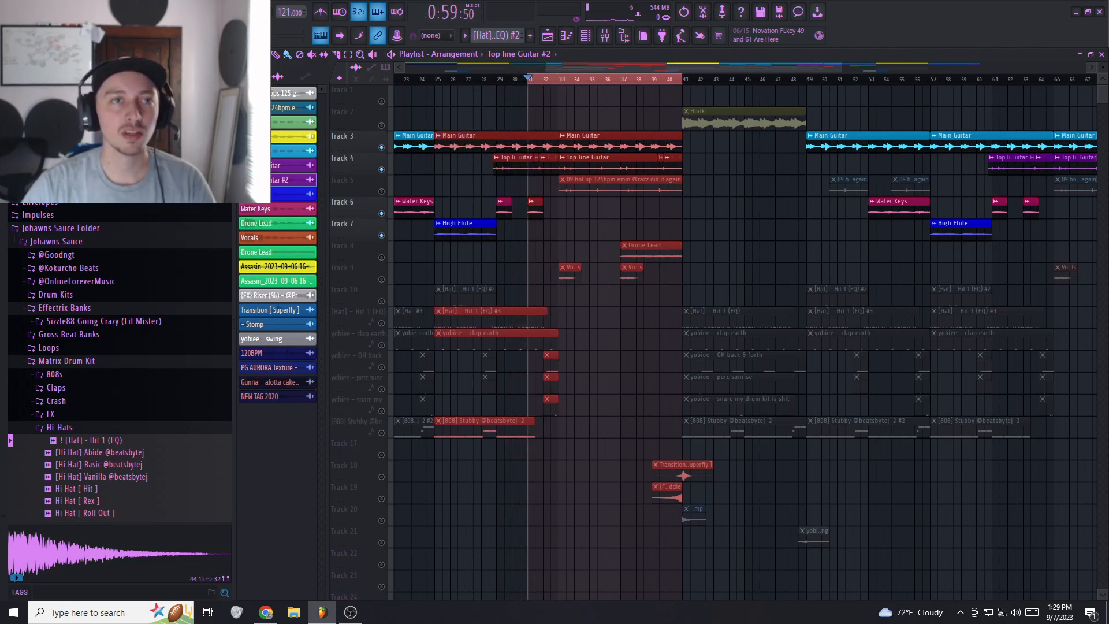
pyautogui.click(382, 191)
pyautogui.scroll(2, 558, 215)
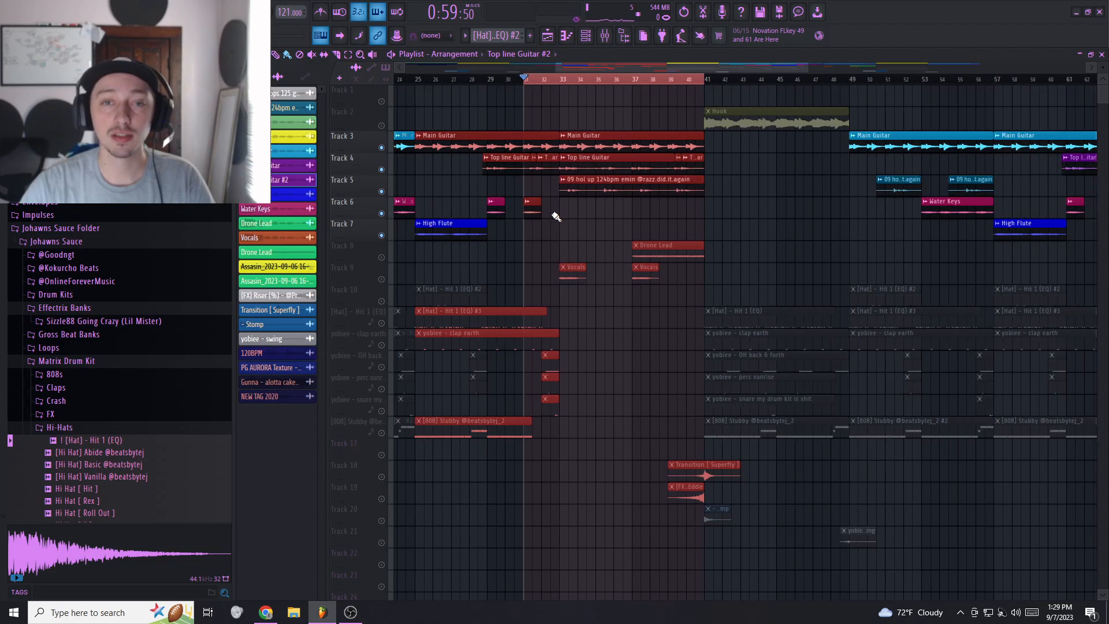
pyautogui.click(382, 279)
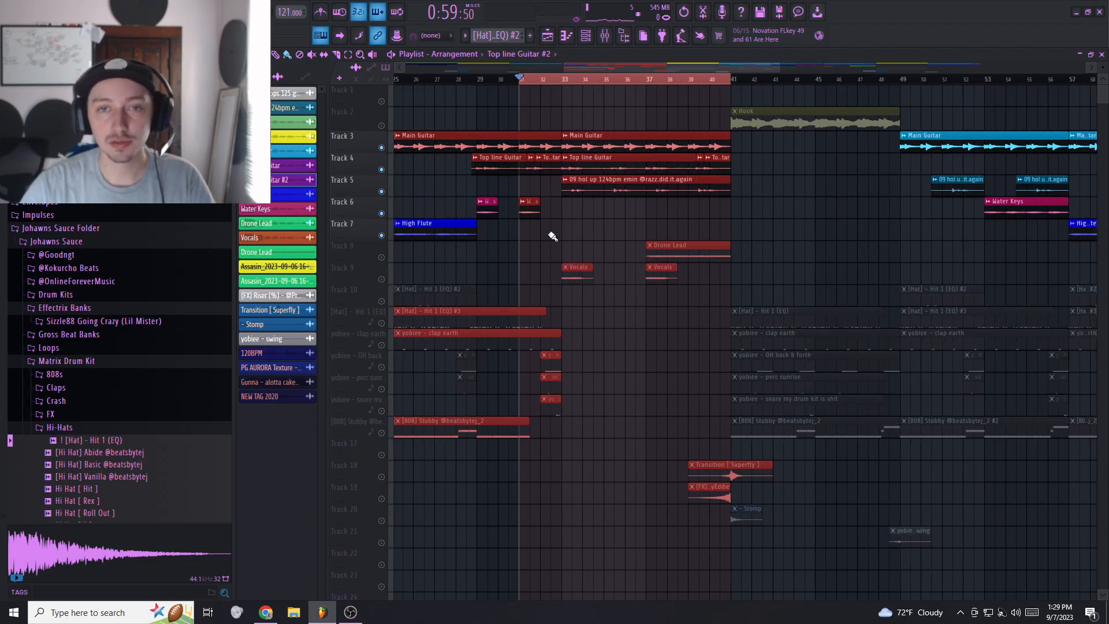
# - Narrow the time selection to bars 33 to 40 and solo Track 5 to play its 09 hol up guitar clip
pyautogui.scroll(3, 550, 234)
pyautogui.click(575, 81)
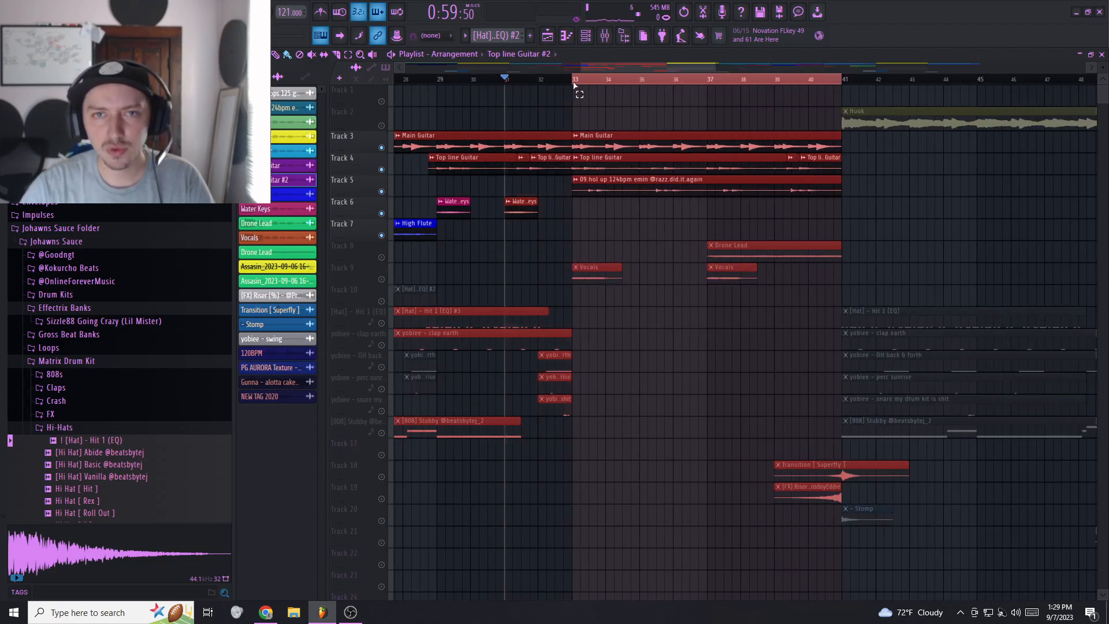
pyautogui.rightClick(382, 192)
pyautogui.press('space')
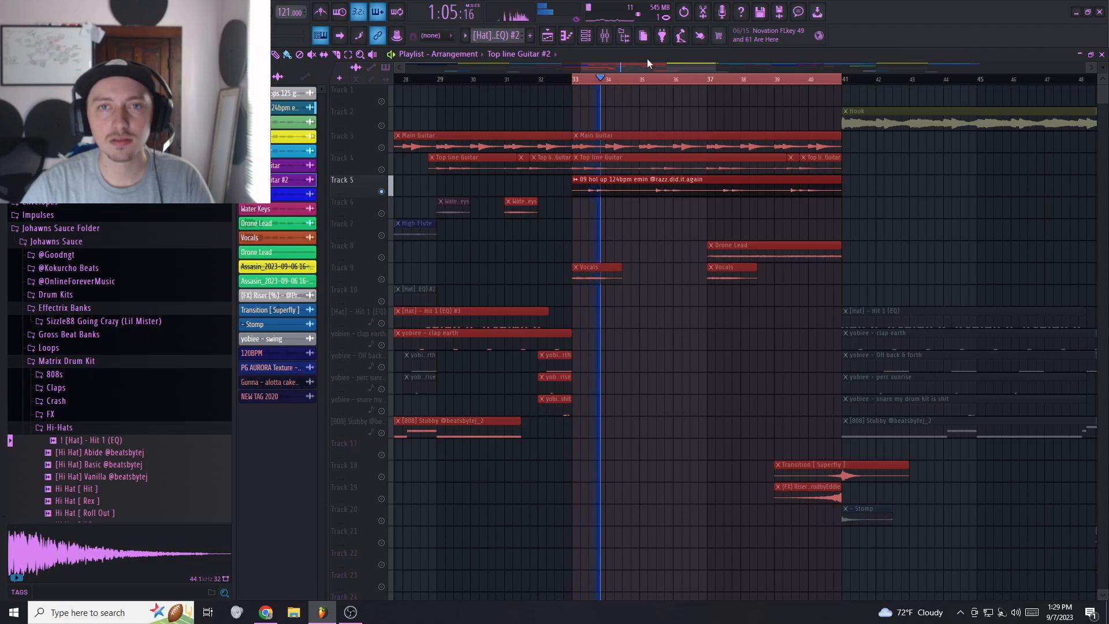
# - Select the 09 hol up 124bpm mixer track to view its effects chain, and return to the playlist
pyautogui.click(605, 35)
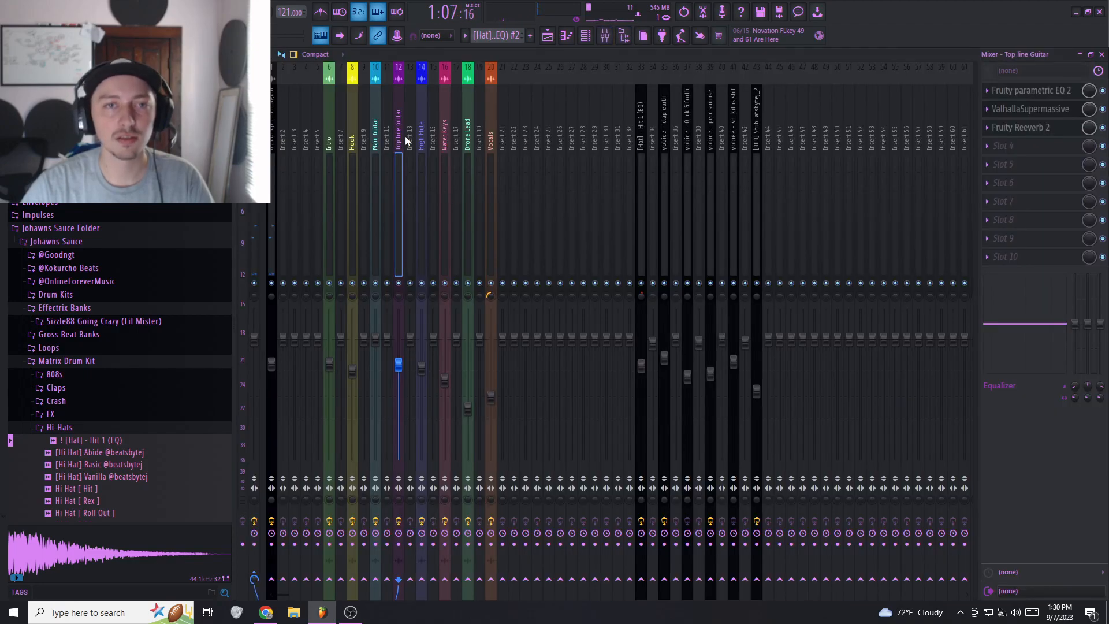
pyautogui.click(273, 141)
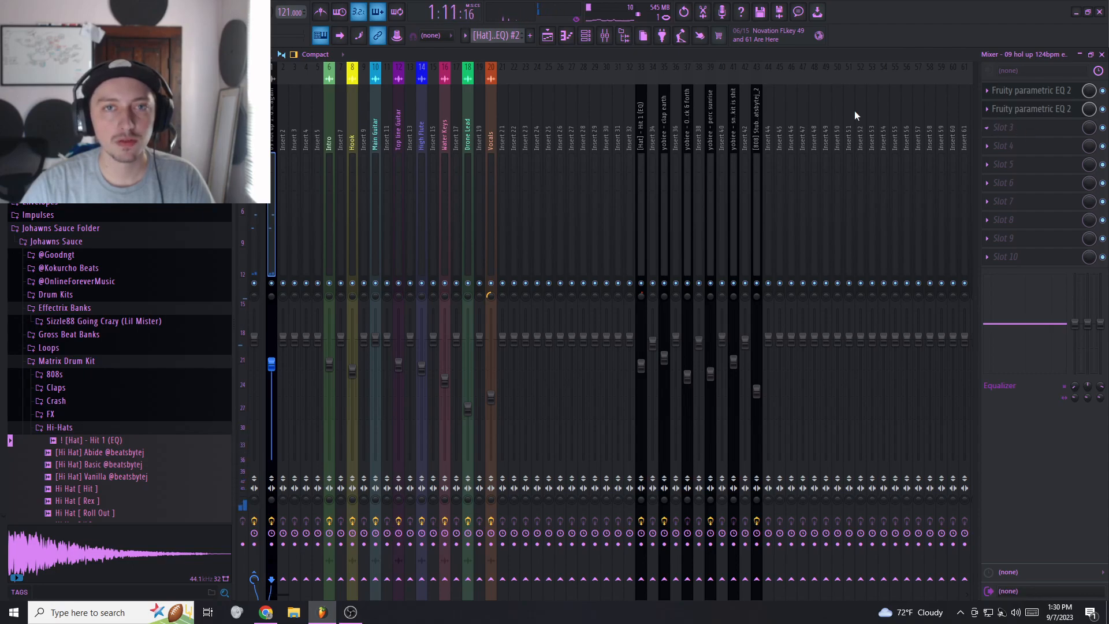
pyautogui.click(549, 36)
# - Stop playback, unmute Track 4, and play the Top line Guitar together with the Track 5 clip
pyautogui.press('space')
pyautogui.click(382, 169)
pyautogui.press('space')
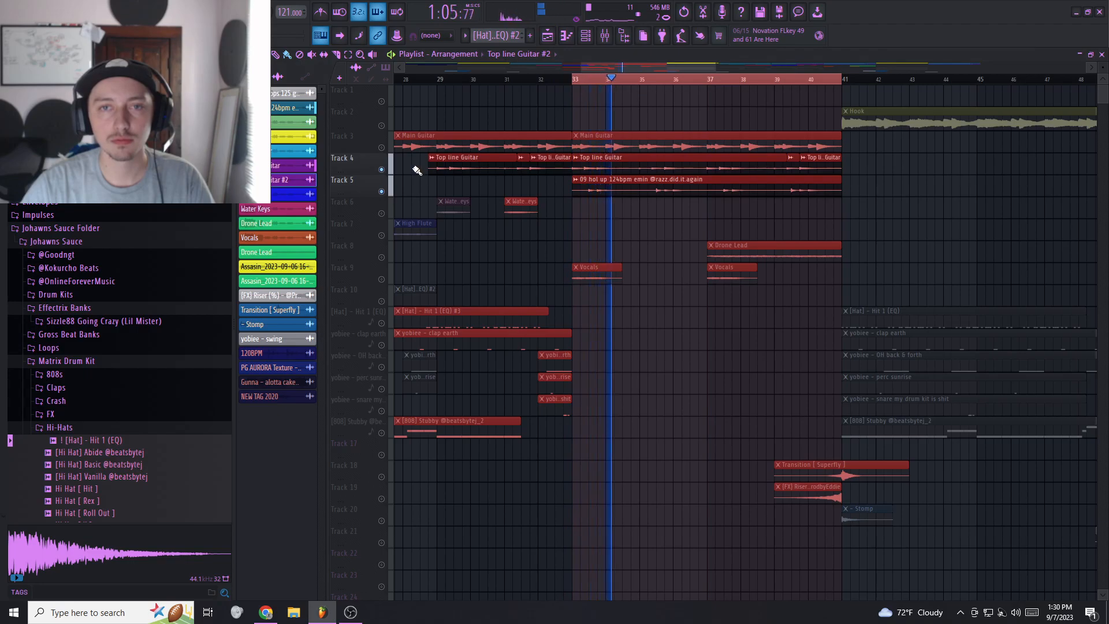
# - Stop playback, unmute Track 3, and play the Main Guitar along with Tracks 4 and 5
pyautogui.press('space')
pyautogui.click(382, 148)
pyautogui.press('space')
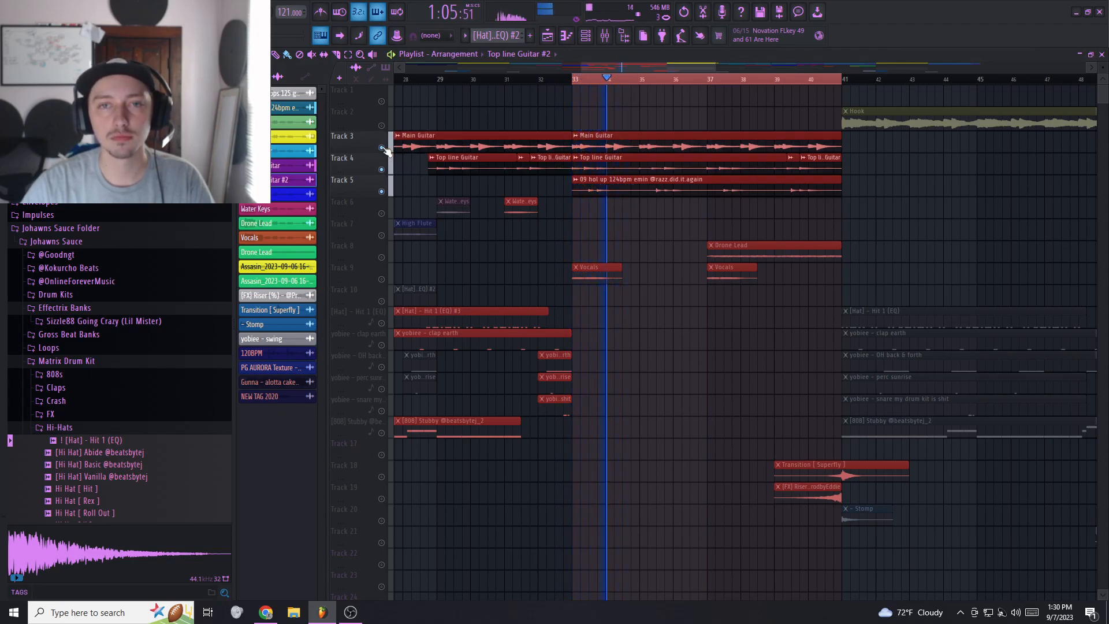
# - Stop playback and mute Tracks 4 and 3, leaving the 09 hol up clip on Track 5 isolated
pyautogui.press('space')
pyautogui.click(384, 170)
pyautogui.click(382, 148)
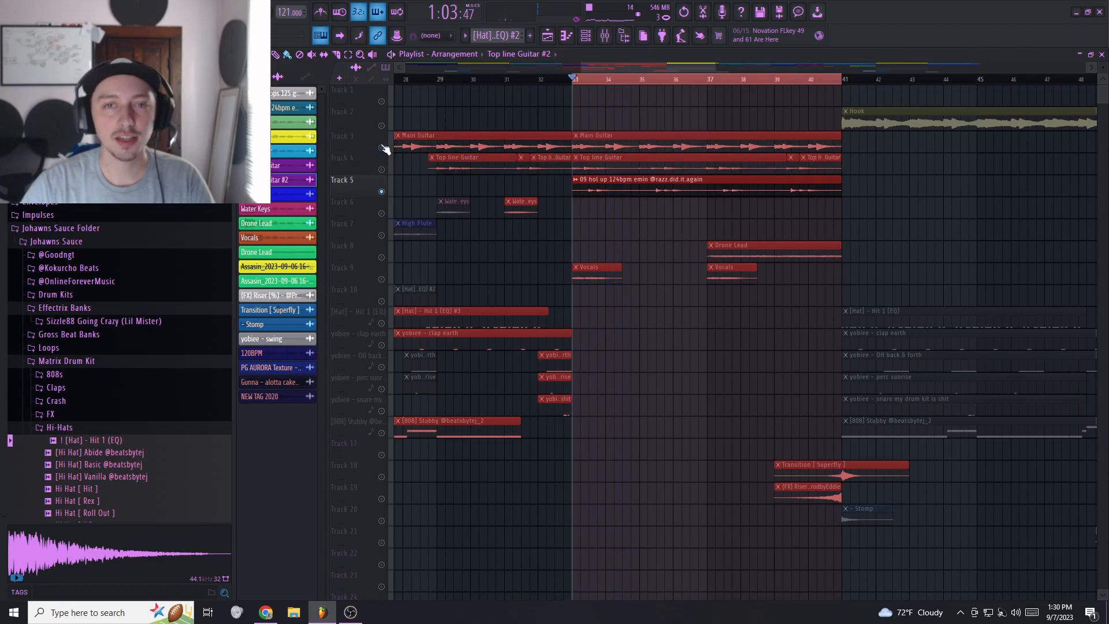
# - Add Fruity Delay 3 to slot 3 of the 09 hol up mixer track, reduce its mix level and play the clip
pyautogui.click(607, 44)
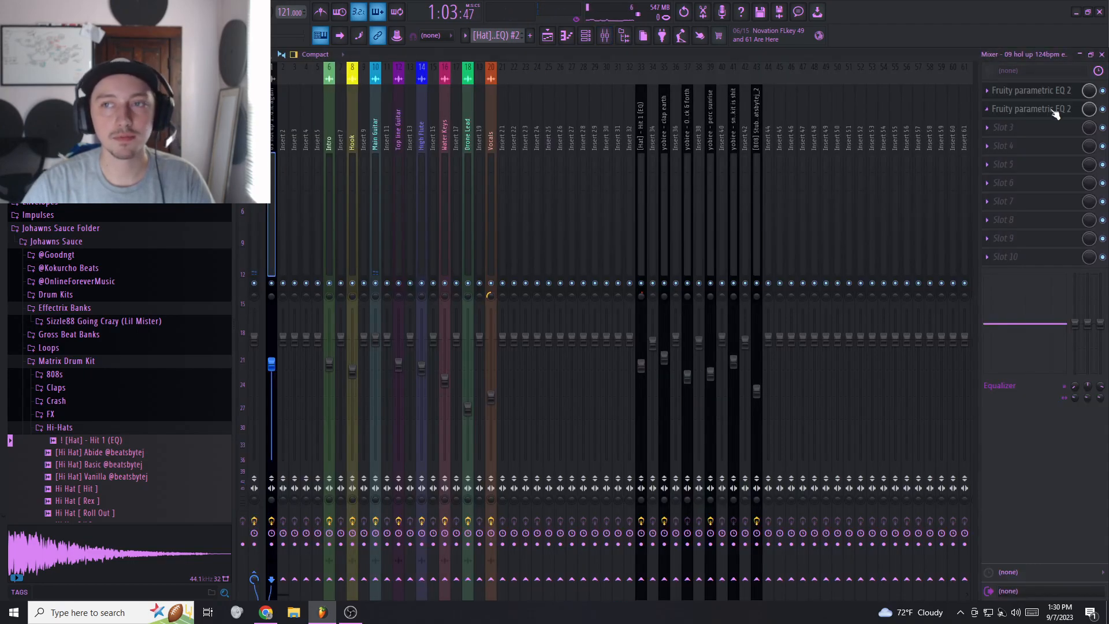
pyautogui.click(1015, 134)
pyautogui.click(834, 159)
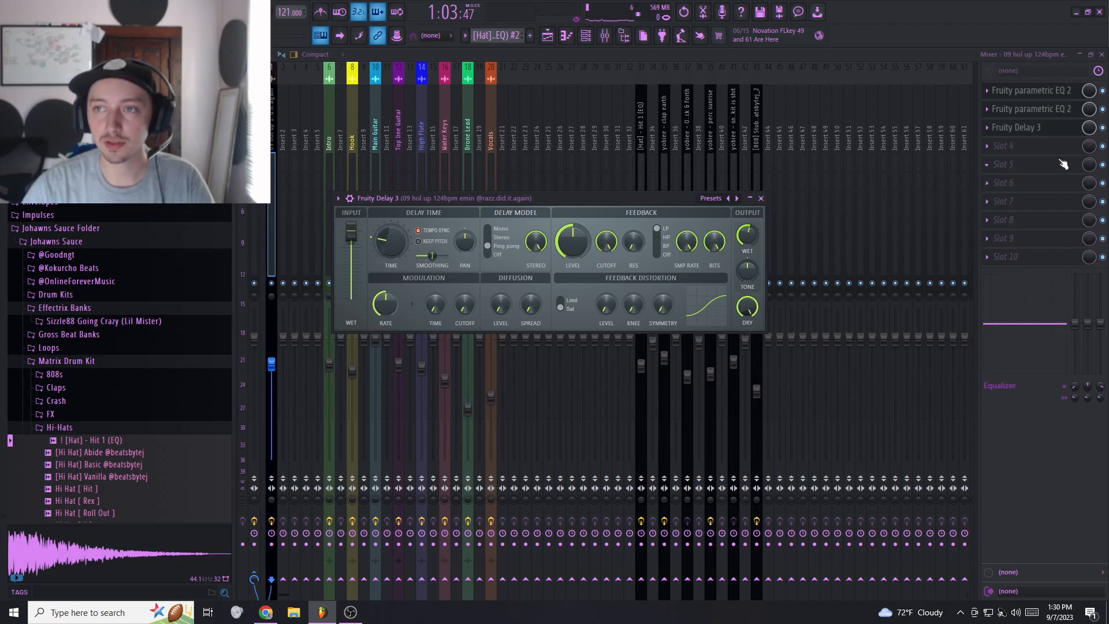
pyautogui.click(1087, 127)
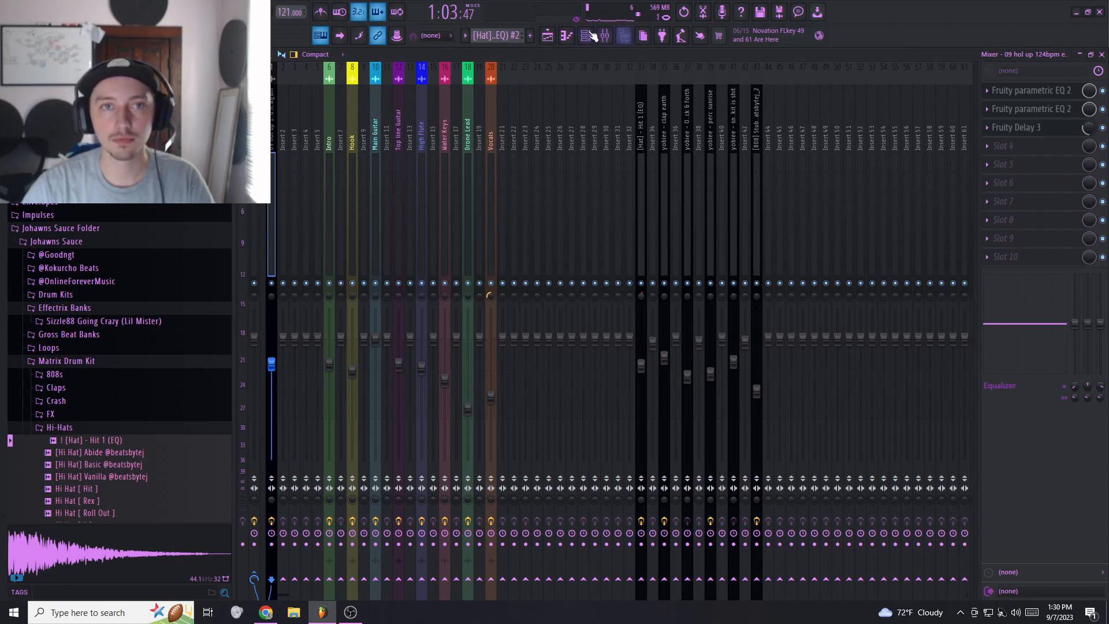
pyautogui.click(548, 35)
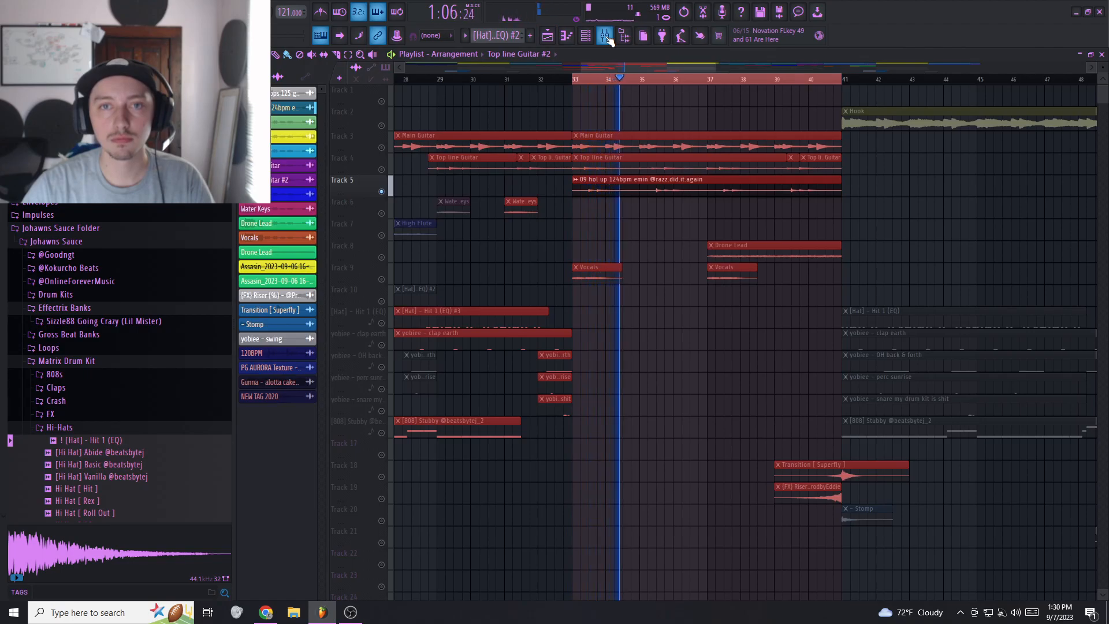
# - Lengthen the delay time in Fruity Delay 3, lower its mix level further and play the clip in the playlist
pyautogui.click(607, 36)
pyautogui.click(1055, 128)
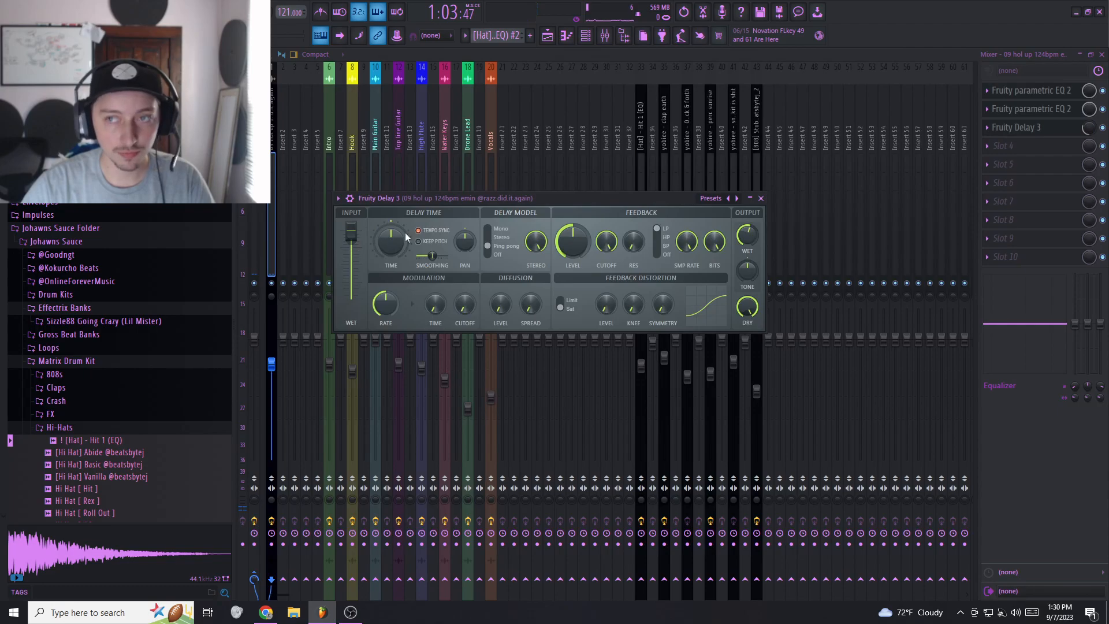
pyautogui.moveTo(1089, 128); pyautogui.dragTo(1089, 138)
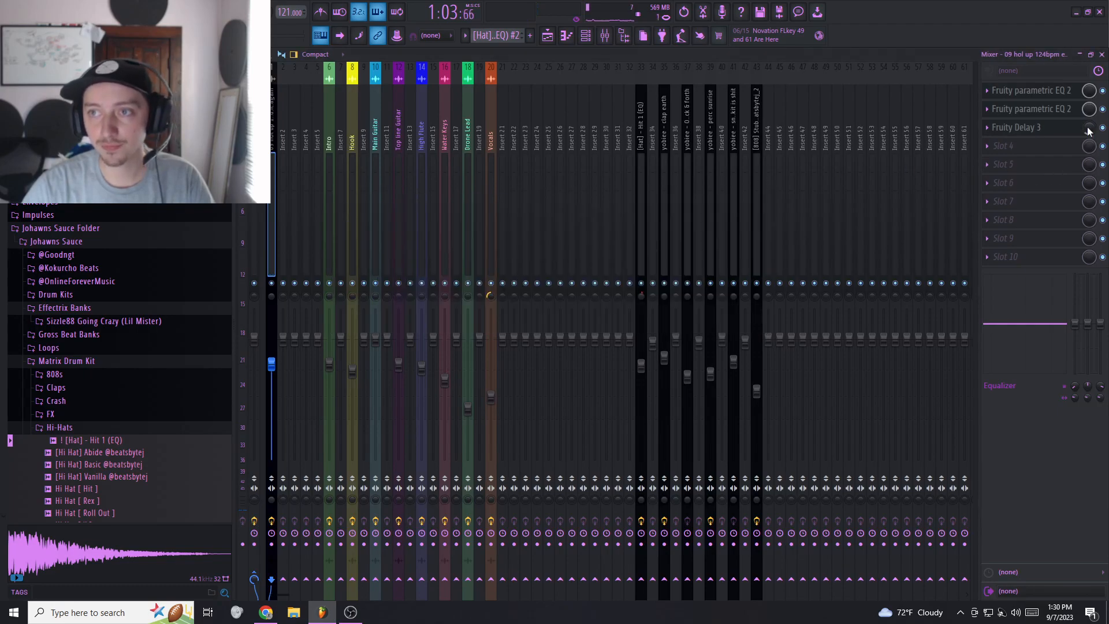
pyautogui.click(549, 38)
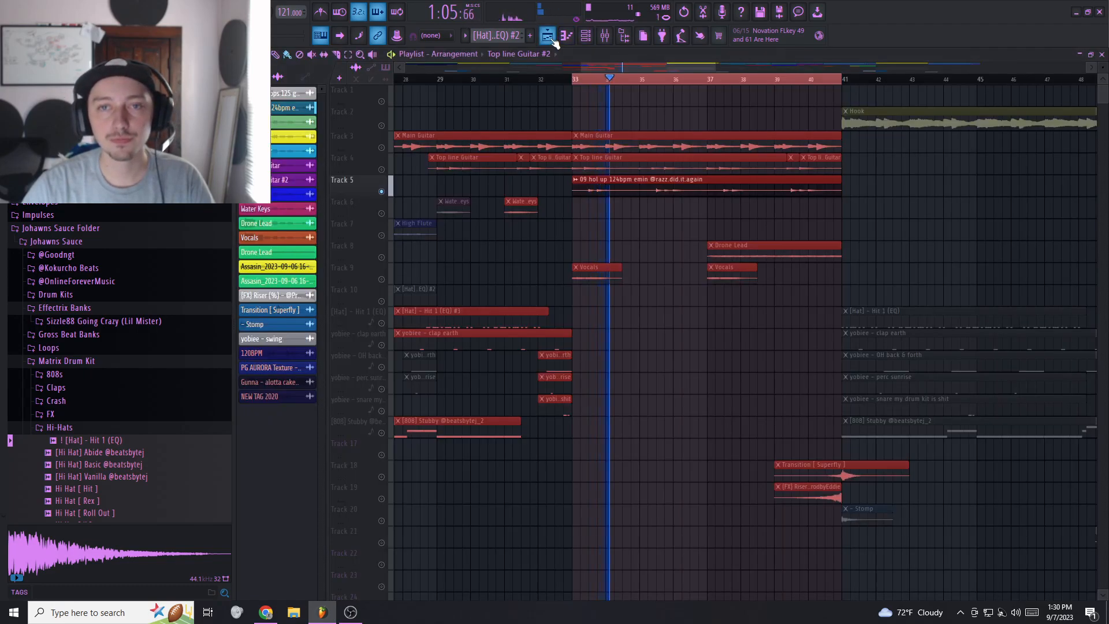
# - Create an automation clip for the Fruity Delay 3 mix level on the 09 hol up mixer track
pyautogui.click(604, 38)
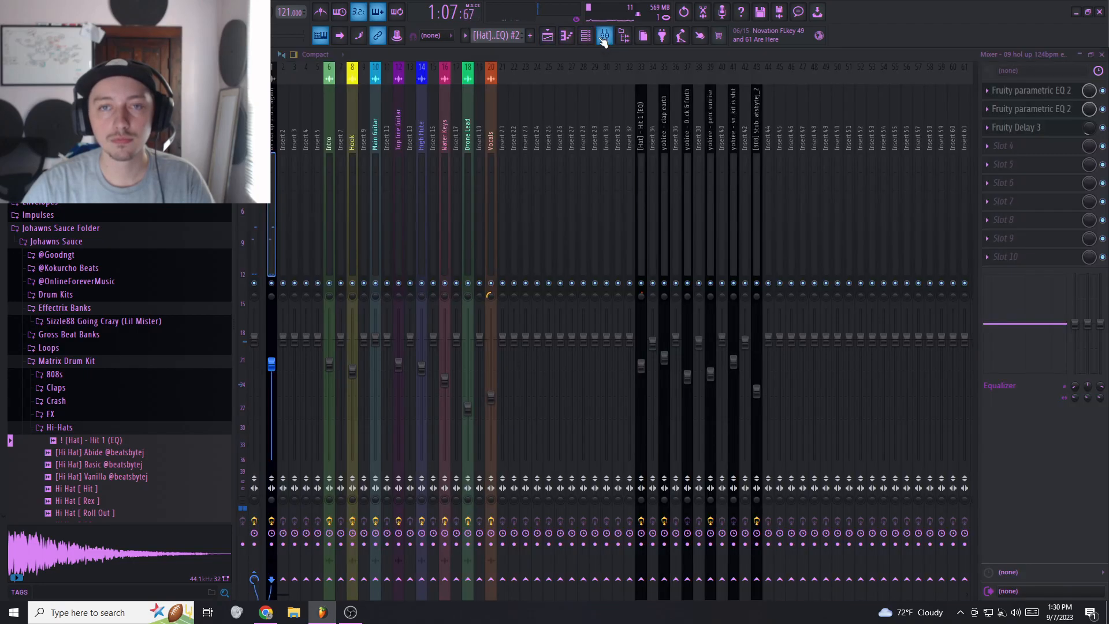
pyautogui.click(1031, 131)
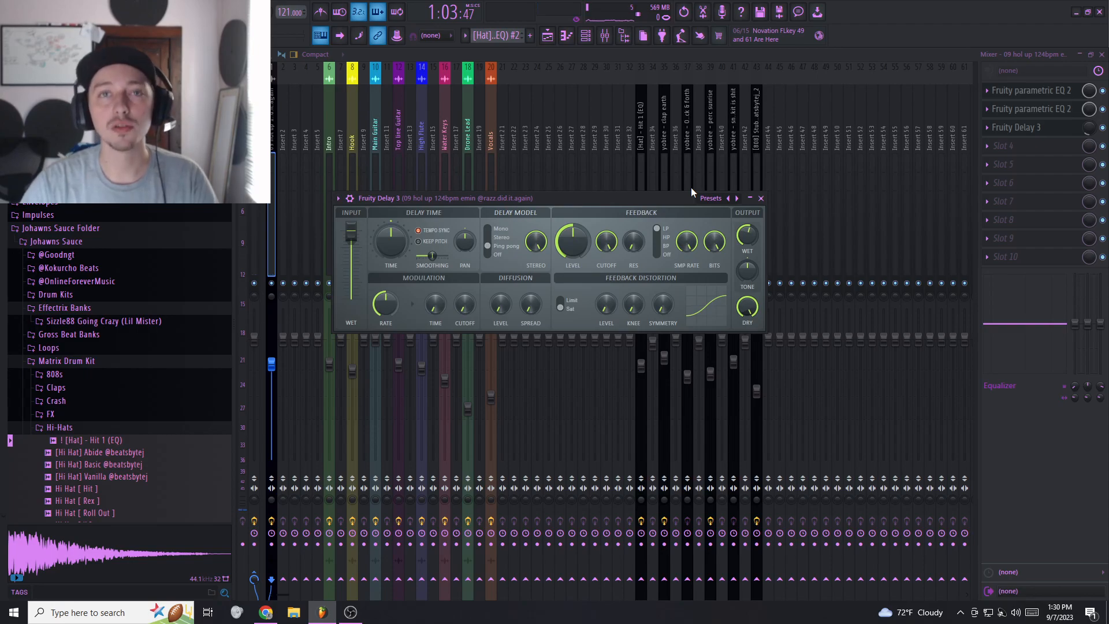
pyautogui.rightClick(1087, 133)
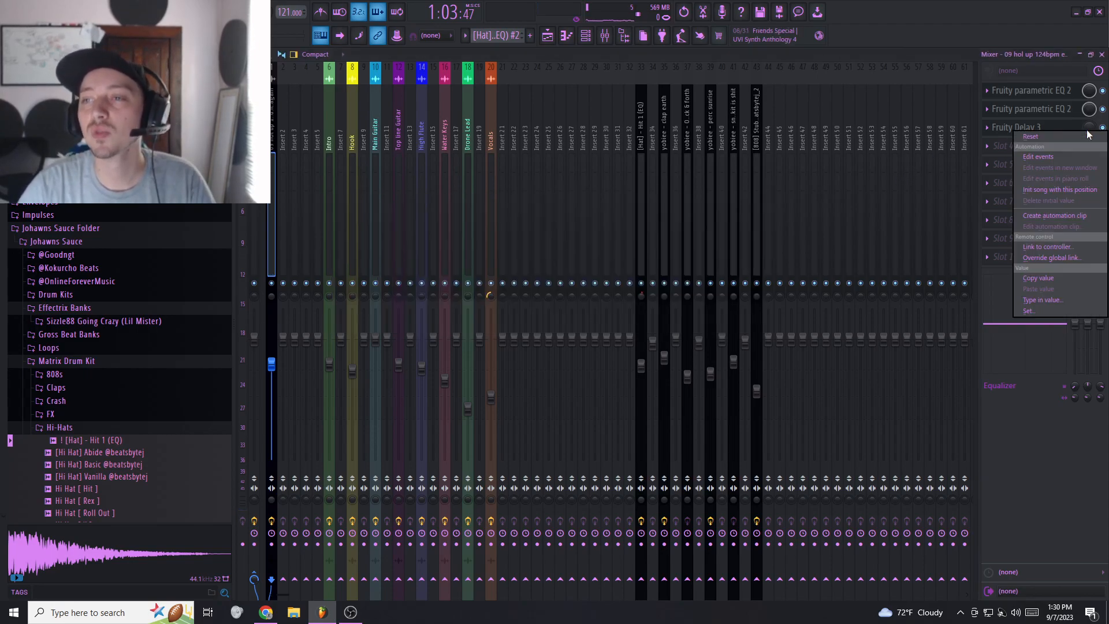
pyautogui.click(1062, 215)
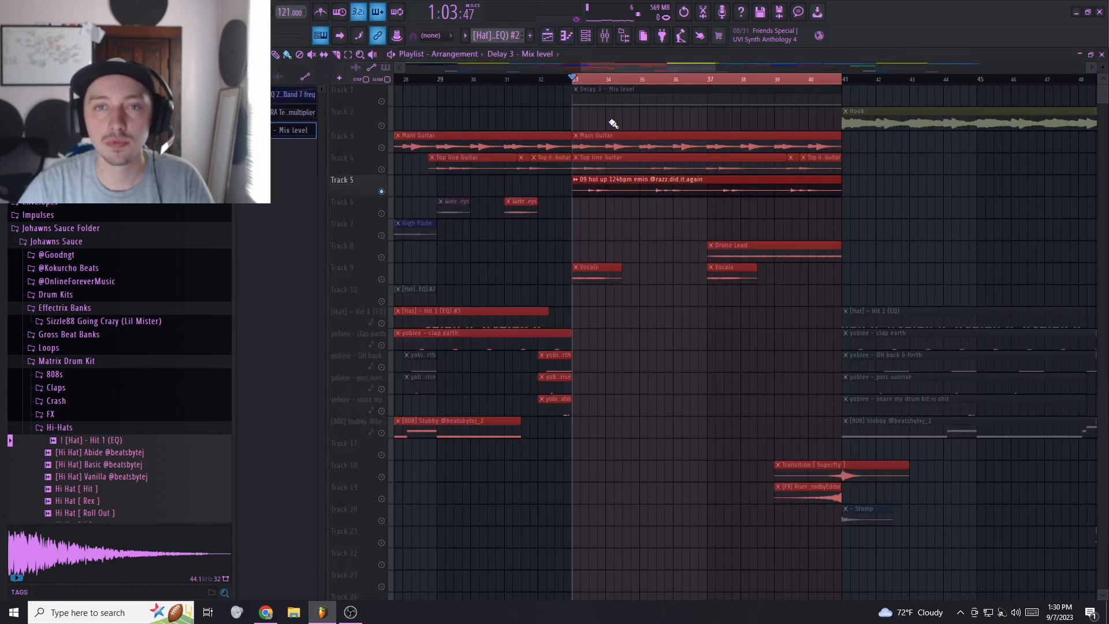
# - Move the Delay 3 - Mix level clip down to Track 6, with that track unmuted and made taller
pyautogui.click(381, 101)
pyautogui.keyDown('ctrl'); pyautogui.click(605, 90); pyautogui.keyUp('ctrl')
pyautogui.hotkey('shift', 'Down')
pyautogui.hotkey('shift', 'Down')
pyautogui.hotkey('shift', 'Down')
pyautogui.hotkey('shift', 'Down')
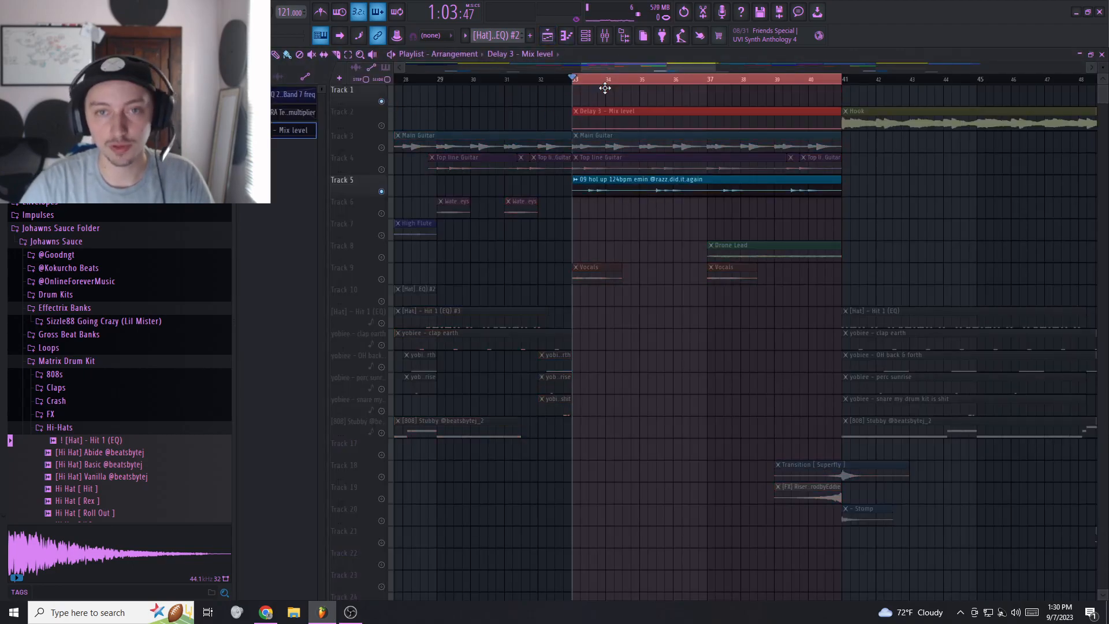
pyautogui.hotkey('shift', 'Down')
pyautogui.click(381, 213)
pyautogui.moveTo(367, 219); pyautogui.dragTo(367, 296)
pyautogui.scroll(3, 610, 296)
# - Copy the value of the first point in the Delay 3 - Mix level clip and play the section briefly
pyautogui.rightClick(529, 285)
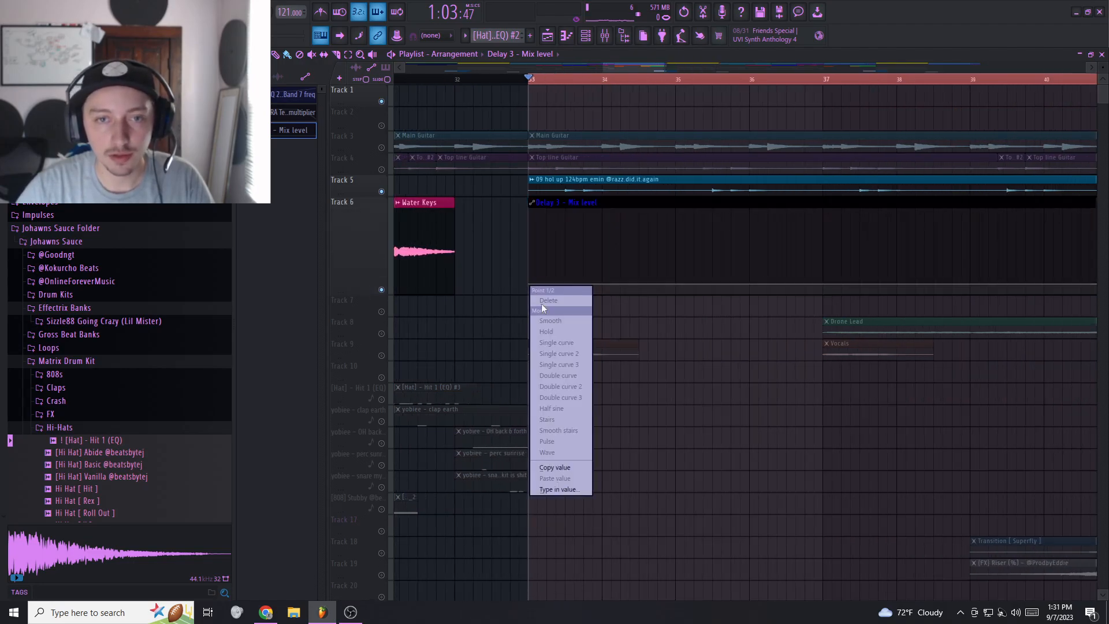
pyautogui.click(575, 467)
pyautogui.scroll(1, 629, 272)
pyautogui.press('space')
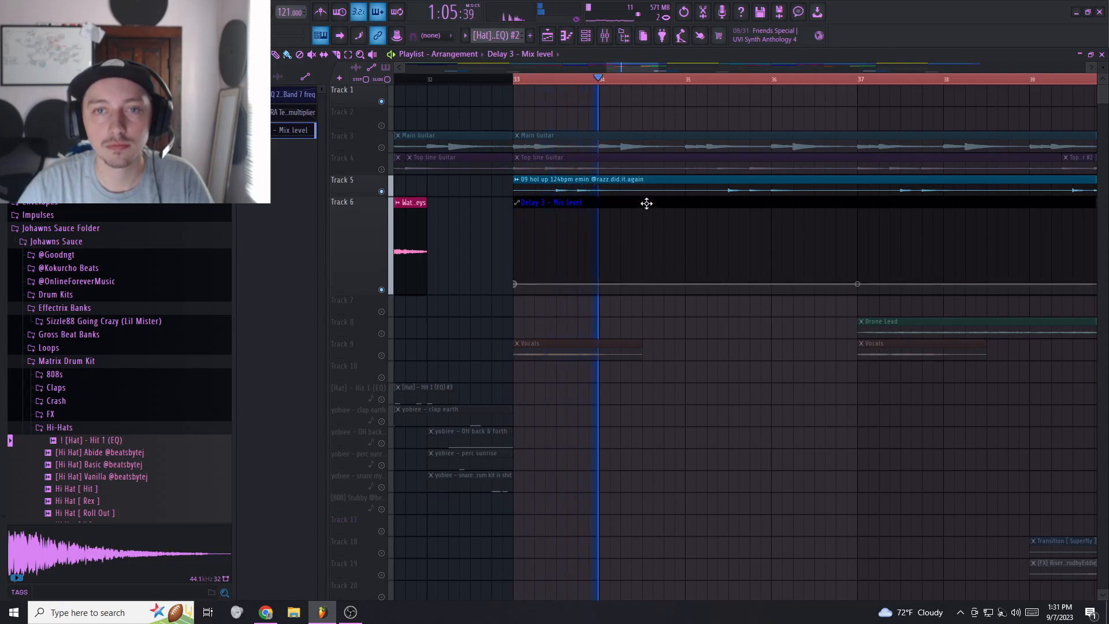
pyautogui.press('space')
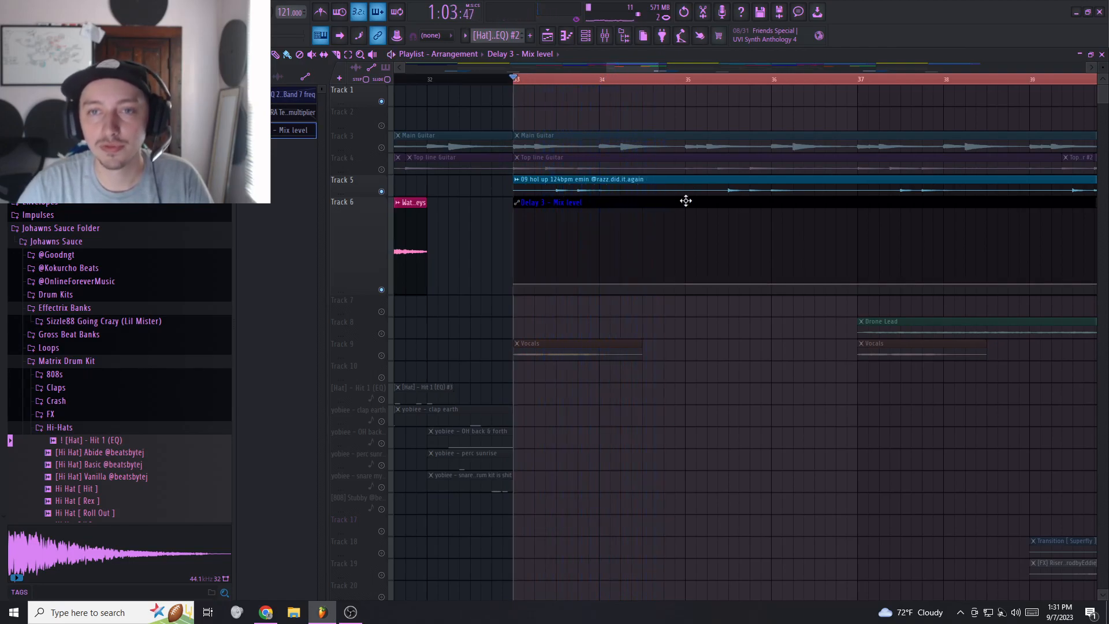
# - Shape the Delay 3 - Mix level envelope to hold at the pasted 12% past bar 34 and fall by bar 35, and audition it
pyautogui.rightClick(687, 284)
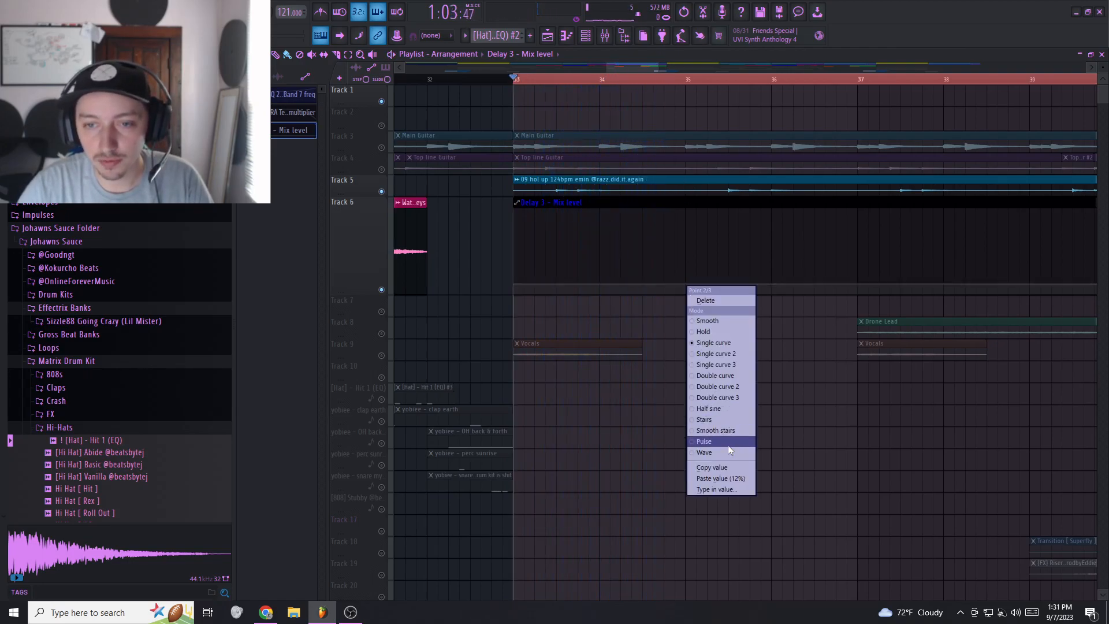
pyautogui.click(730, 478)
pyautogui.moveTo(690, 292); pyautogui.dragTo(635, 286)
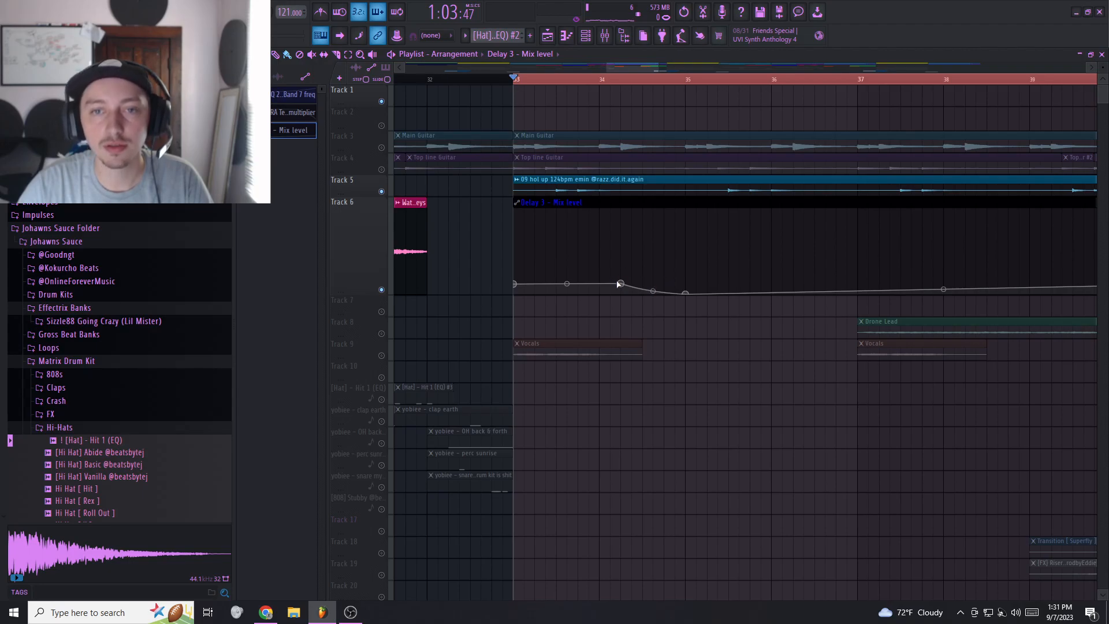
pyautogui.press('space')
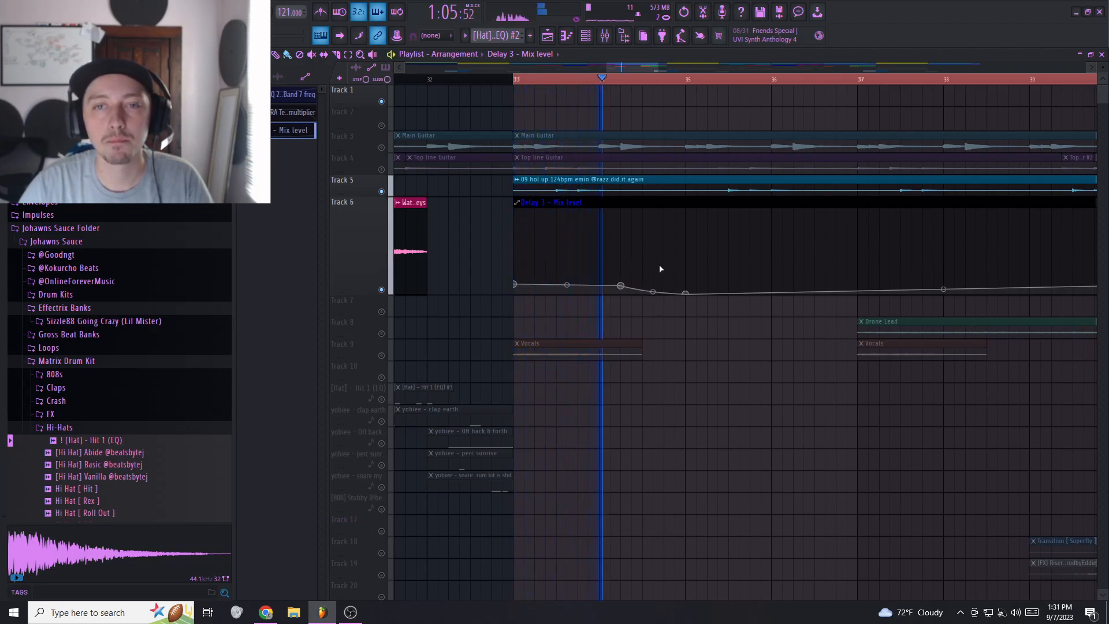
pyautogui.press('space')
# - Shorten the Delay 3 - Mix level clip to two bars and duplicate it three times to fill bars 33 to 40
pyautogui.scroll(-3, 728, 263)
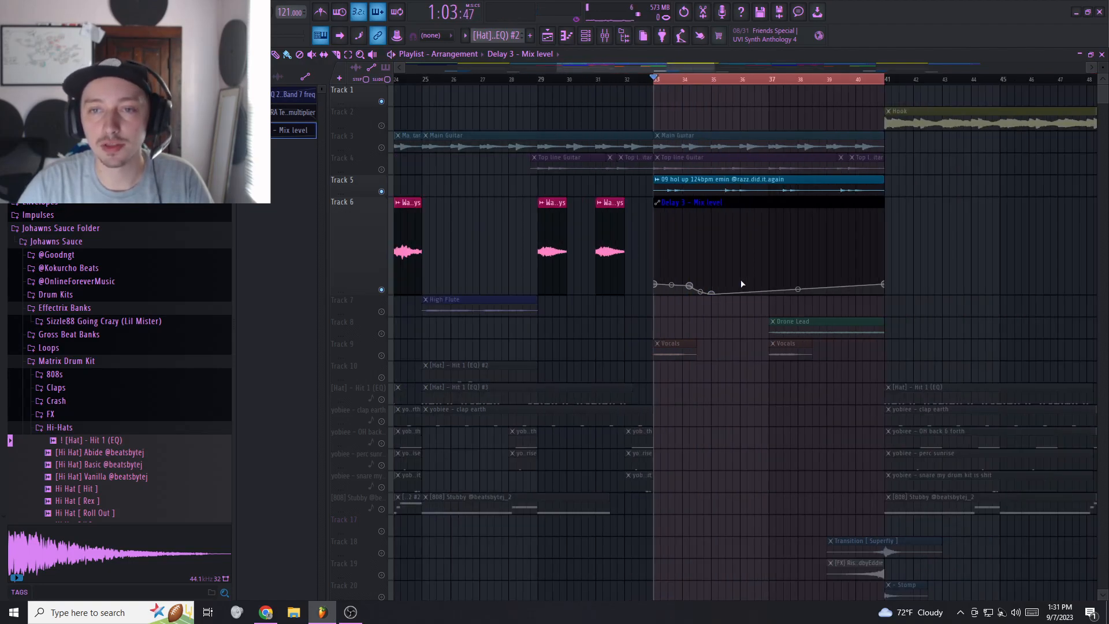
pyautogui.moveTo(885, 283); pyautogui.dragTo(719, 289)
pyautogui.hotkey('ctrl', 'b')
pyautogui.moveTo(681, 238); pyautogui.dragTo(616, 234)
pyautogui.hotkey('ctrl', 'z')
pyautogui.hotkey('ctrl', 'b')
pyautogui.hotkey('ctrl', 'z')
pyautogui.scroll(-3, 604, 230)
pyautogui.moveTo(540, 225); pyautogui.dragTo(506, 229)
pyautogui.hotkey('ctrl', 'b')
pyautogui.hotkey('ctrl', 'b')
pyautogui.hotkey('ctrl', 'b')
pyautogui.scroll(4, 513, 234)
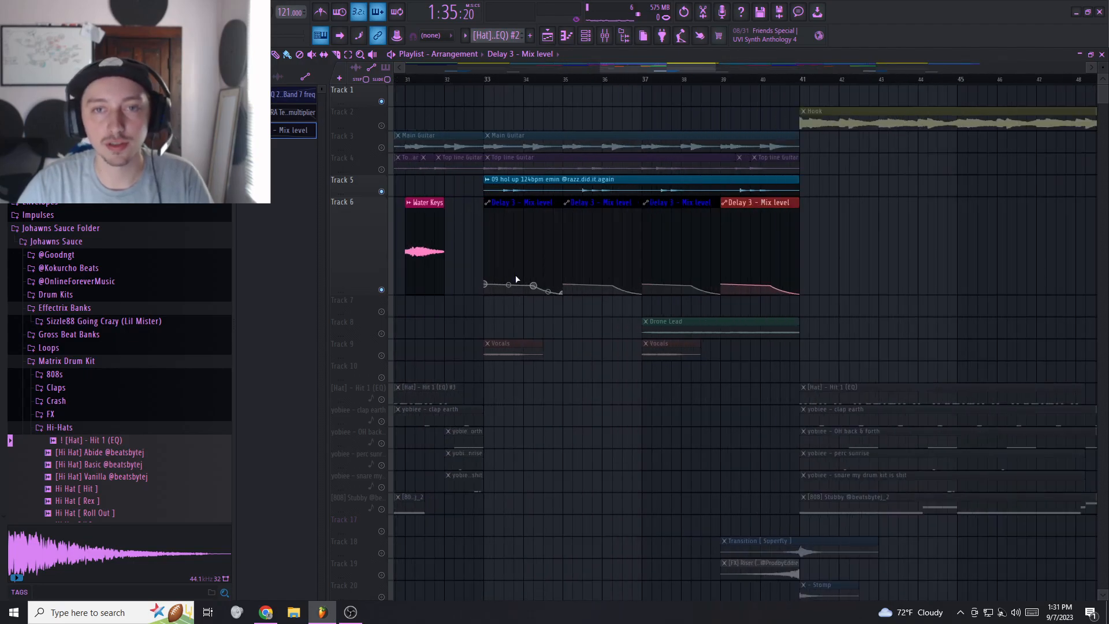
# - Unmute Tracks 3 and 4, select bars 33 to 40 and play the guitars with the delay automation
pyautogui.click(381, 147)
pyautogui.click(381, 169)
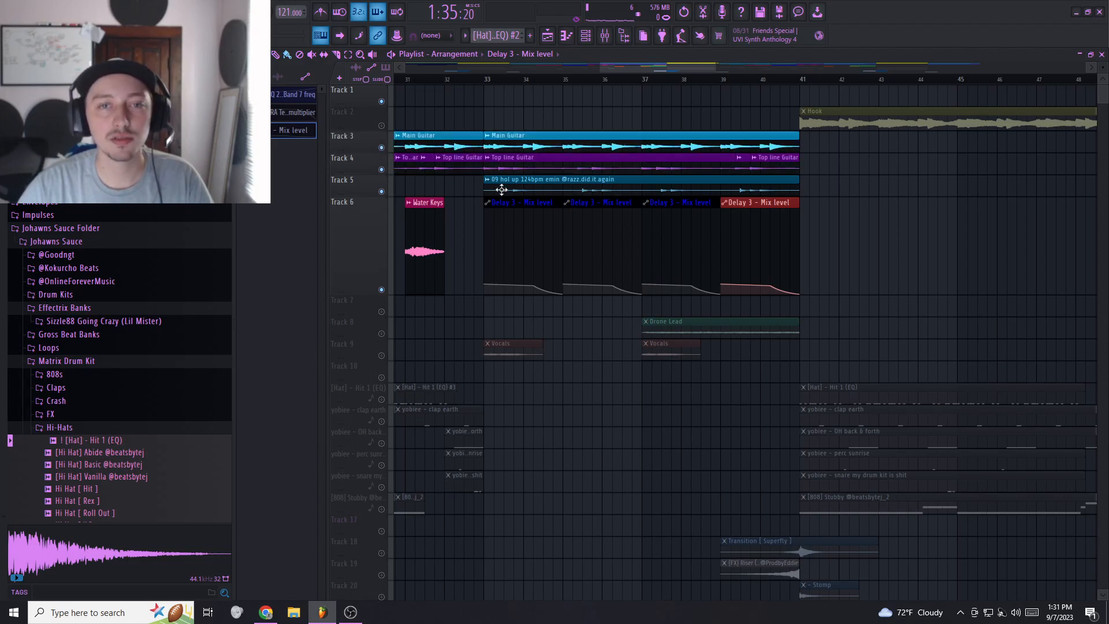
pyautogui.scroll(2, 497, 220)
pyautogui.moveTo(621, 66); pyautogui.dragTo(617, 67)
pyautogui.scroll(-2, 516, 84)
pyautogui.moveTo(514, 81); pyautogui.dragTo(882, 111)
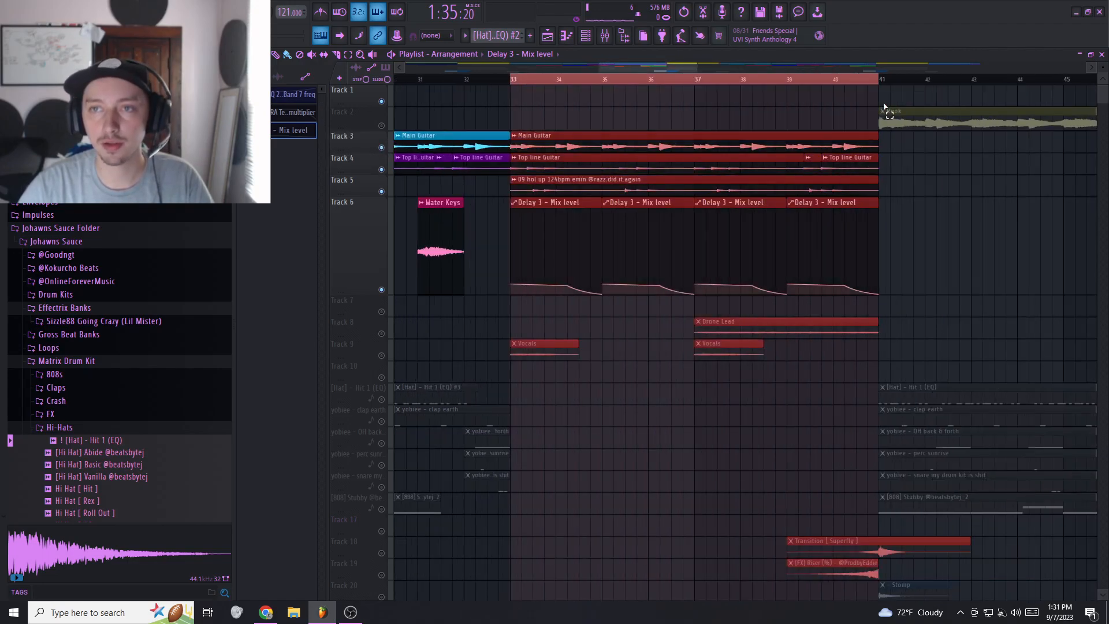
pyautogui.press('space')
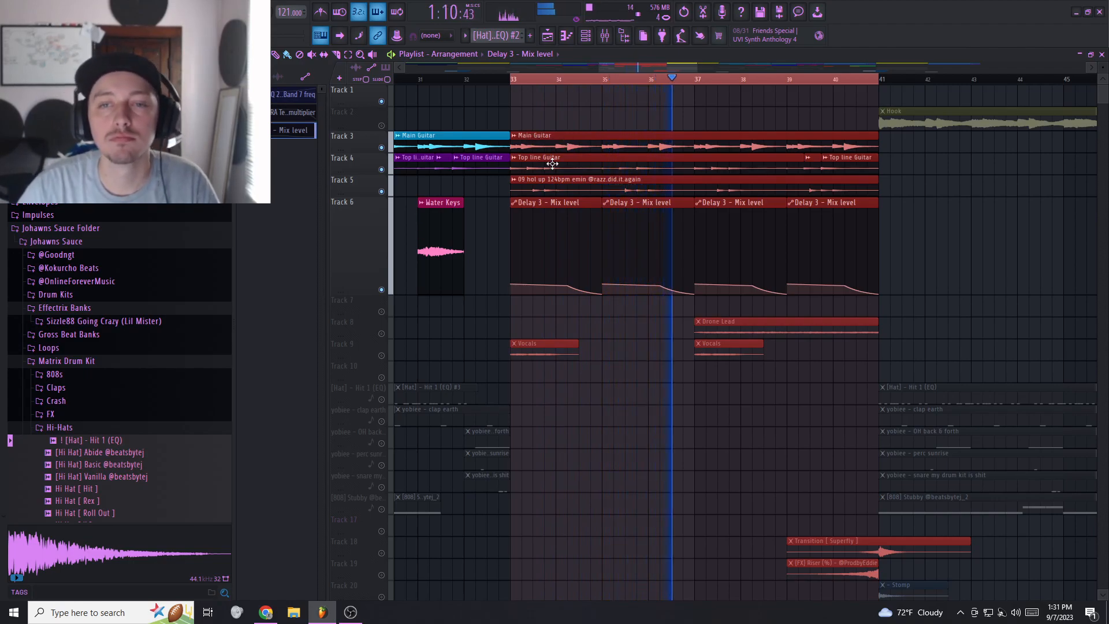
# - Stop playback, reduce Track 6's height and delete its four Delay 3 - Mix level clips
pyautogui.press('space')
pyautogui.moveTo(371, 289); pyautogui.dragTo(369, 224)
pyautogui.moveTo(869, 211); pyautogui.dragTo(582, 228)
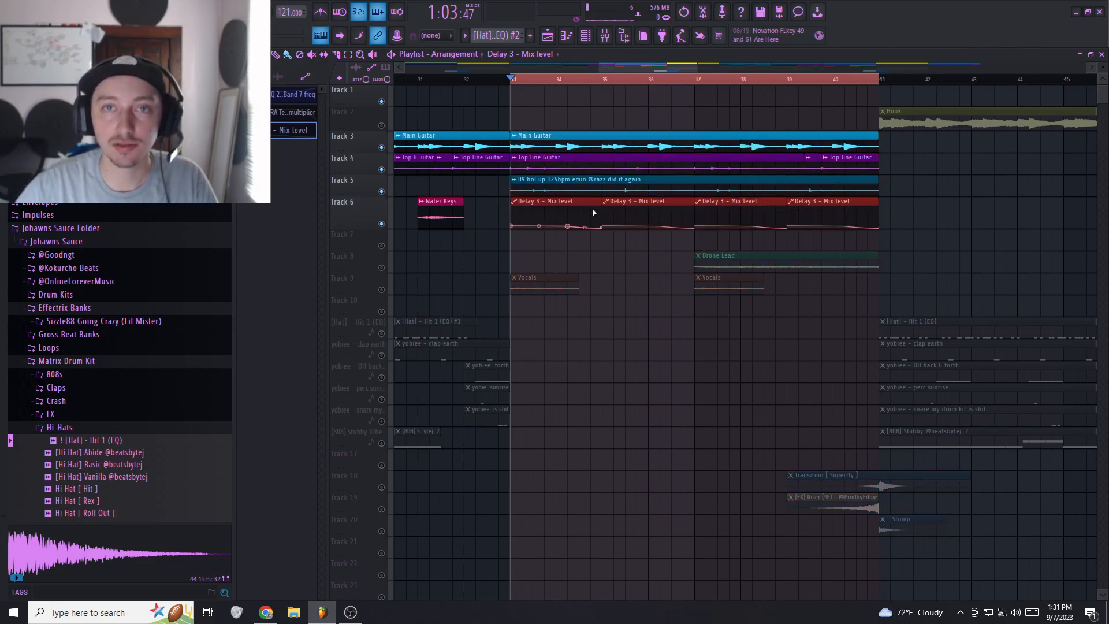
pyautogui.press('Delete')
# - Check the Fruity Delay 3 slot on the 09 hol up mixer track and return to the playlist
pyautogui.click(605, 36)
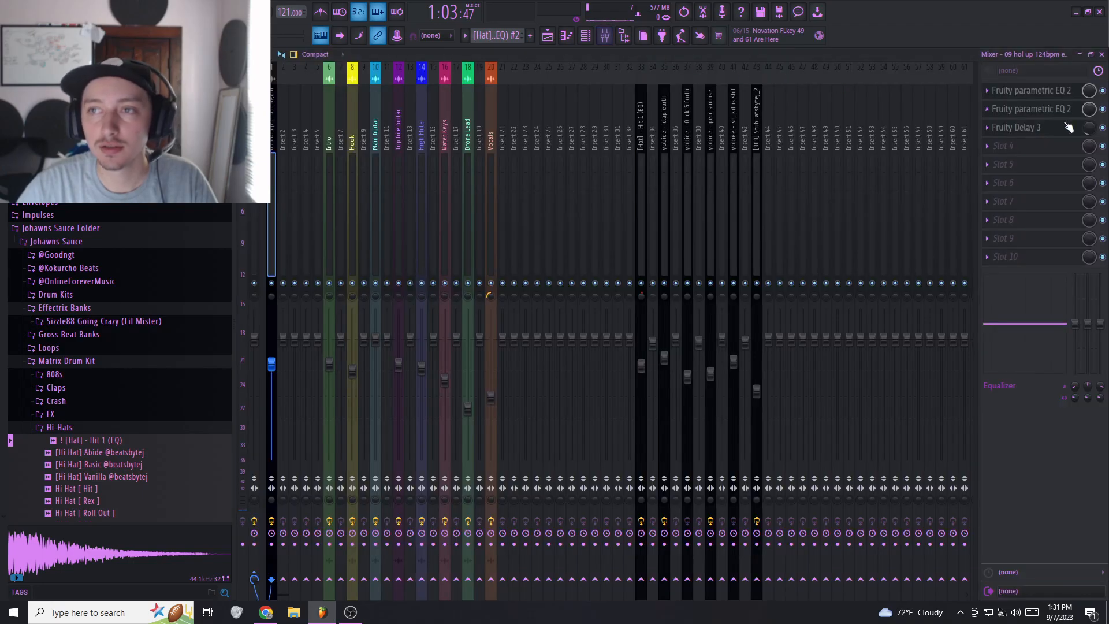
pyautogui.click(548, 35)
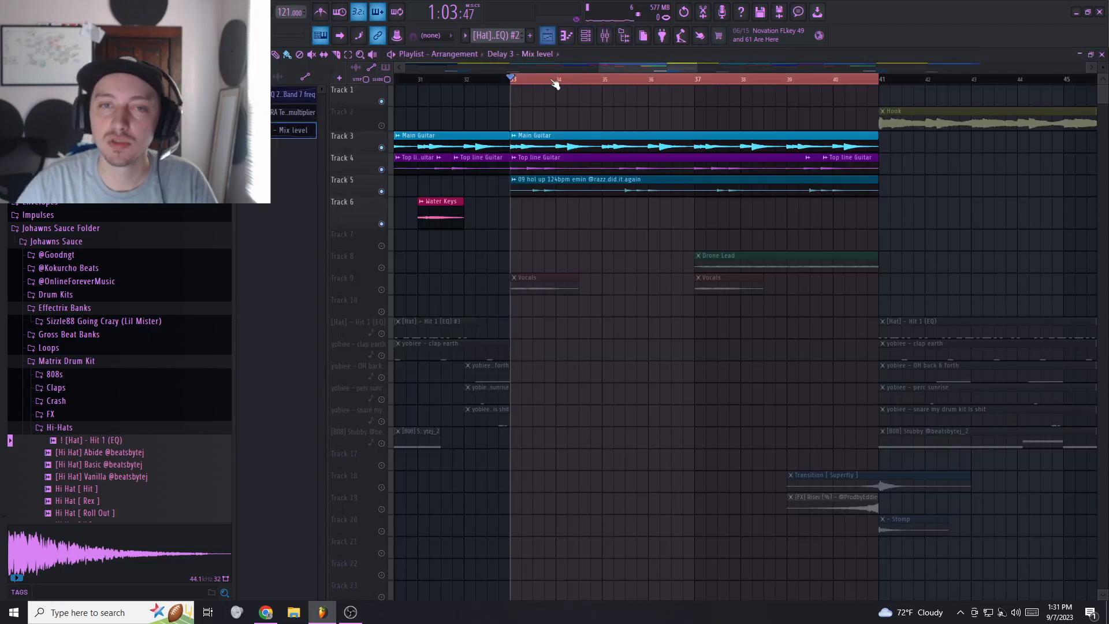
pyautogui.scroll(-1, 538, 236)
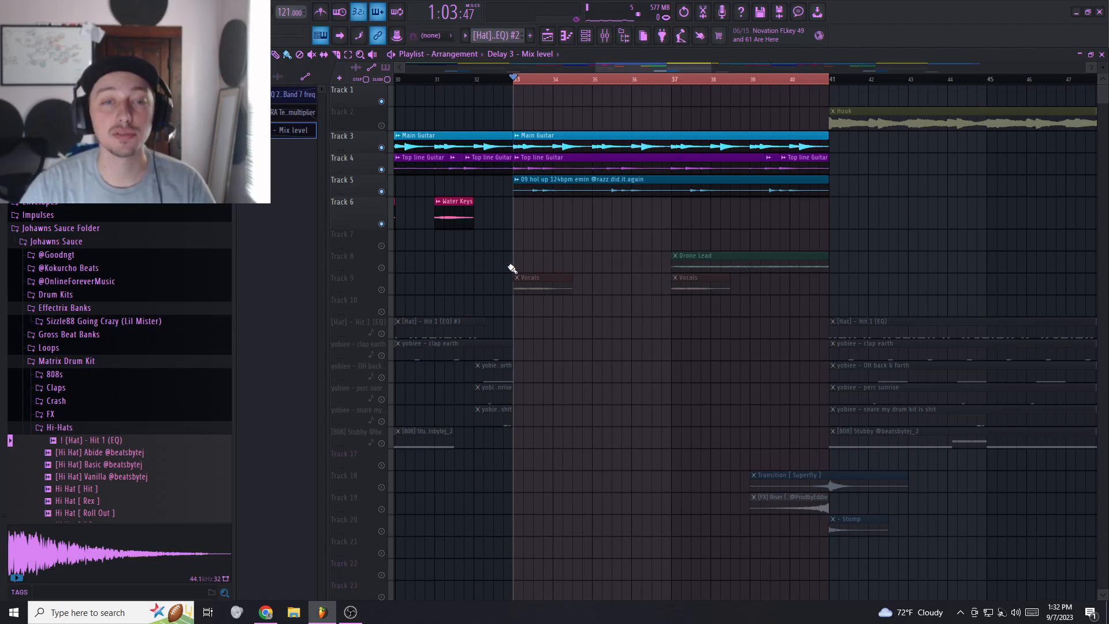
# - Unmute Track 9, mute Tracks 5 and 4, and play the Vocals clips together with the Main Guitar
pyautogui.click(381, 290)
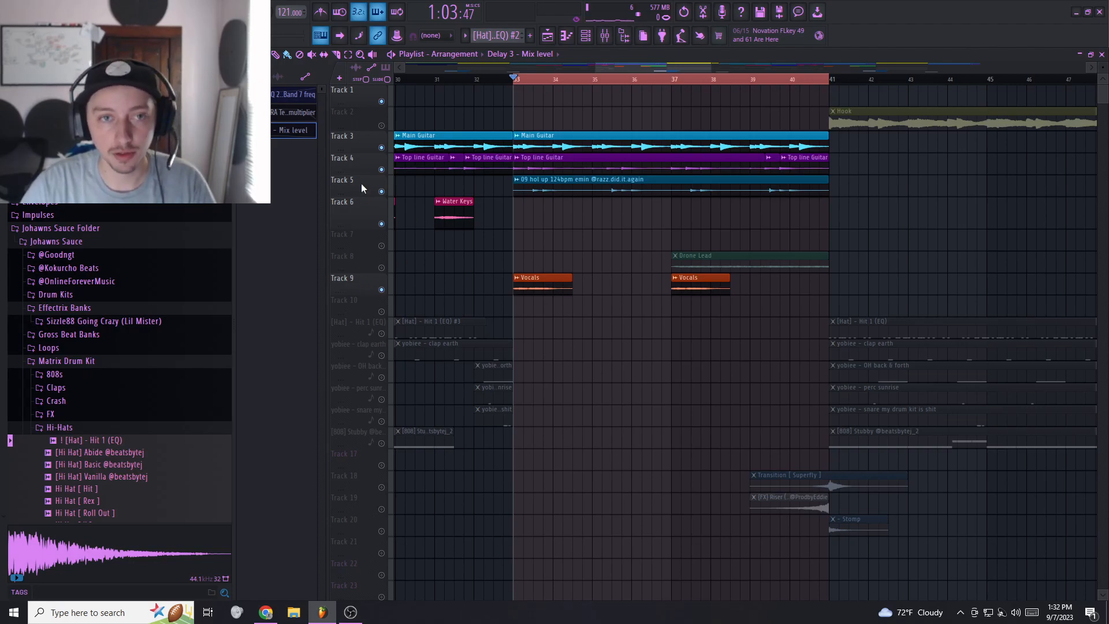
pyautogui.click(381, 192)
pyautogui.click(381, 170)
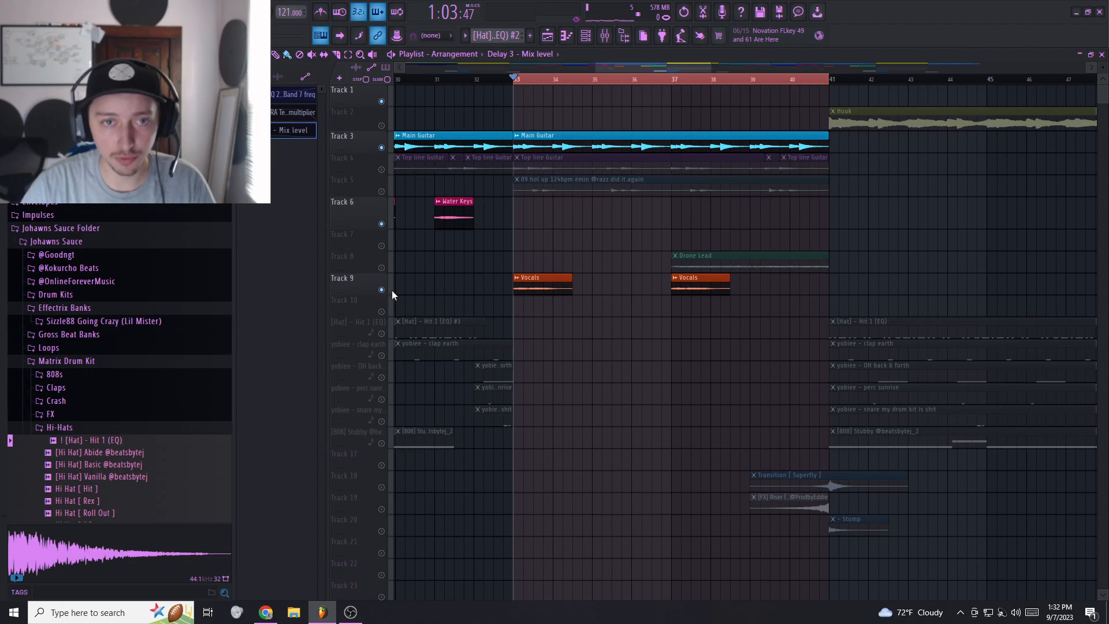
pyautogui.press('space')
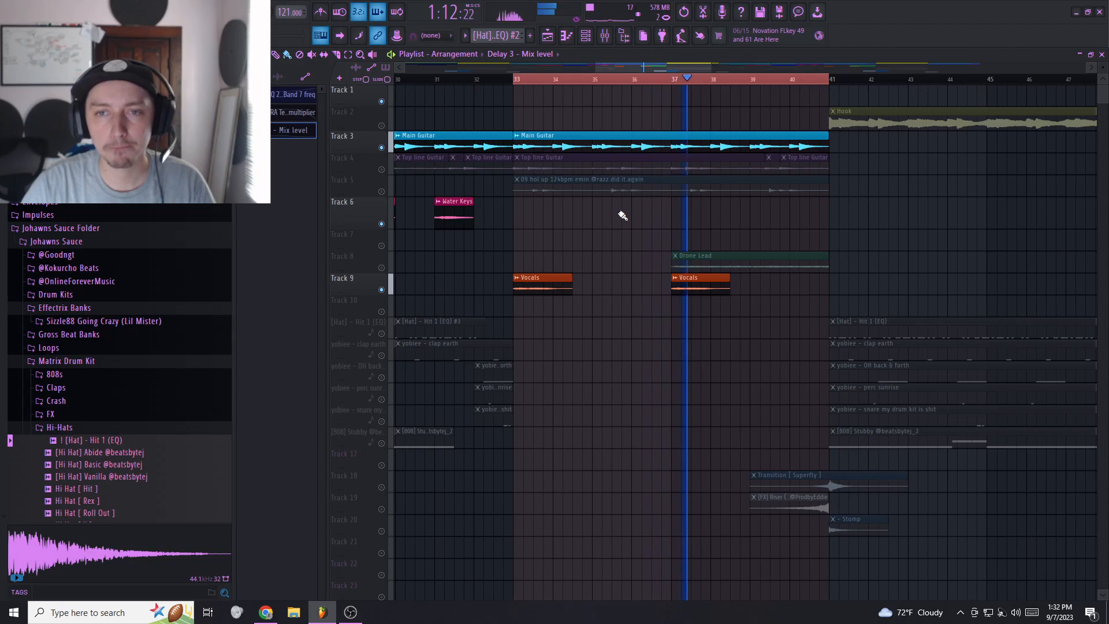
pyautogui.press('space')
# - Try extra Vocals clips on Track 9 at bar 35 and near bar 40, and remove both
pyautogui.click(595, 284)
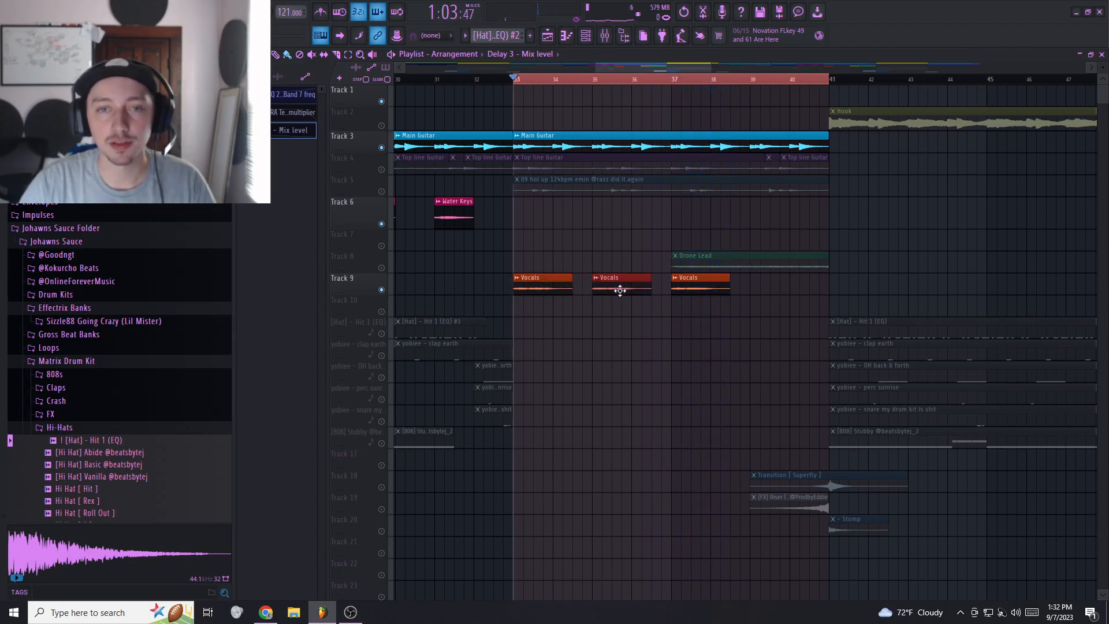
pyautogui.click(791, 284)
pyautogui.rightClick(791, 283)
pyautogui.rightClick(631, 285)
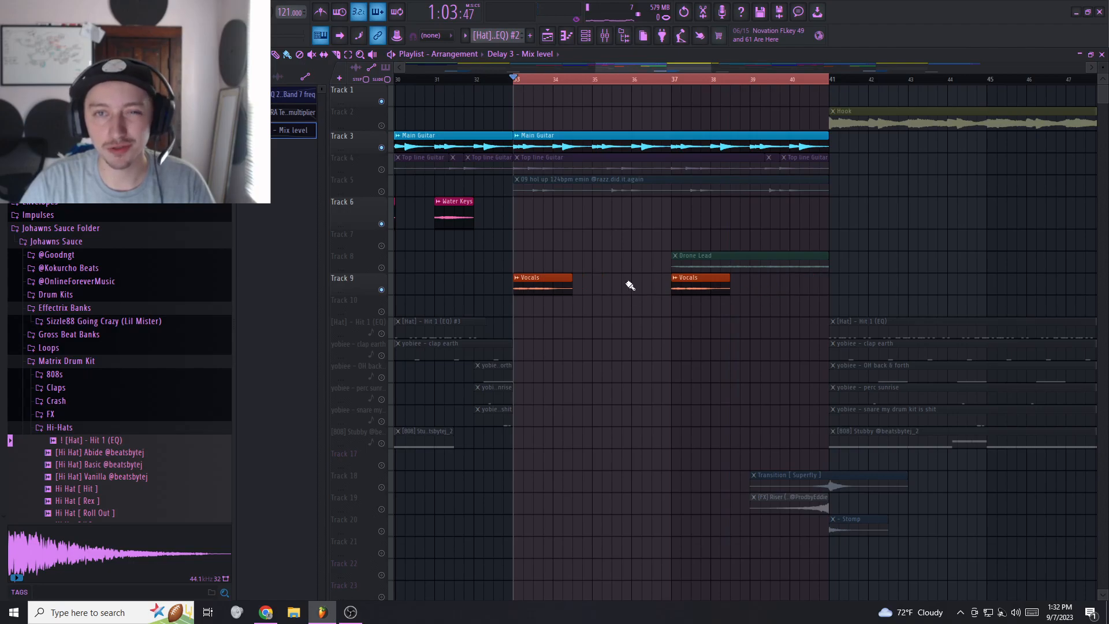
# - Unmute Tracks 4 and 5 so both guitar parts are active alongside the Main Guitar and Vocals
pyautogui.click(381, 169)
pyautogui.click(381, 191)
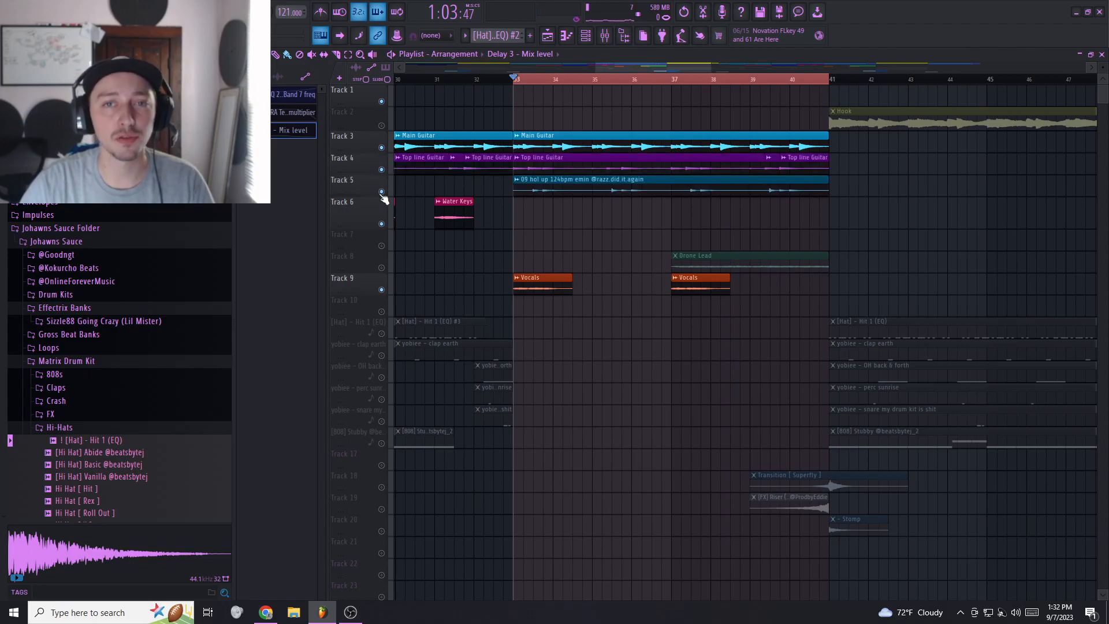
pyautogui.scroll(-1, 580, 247)
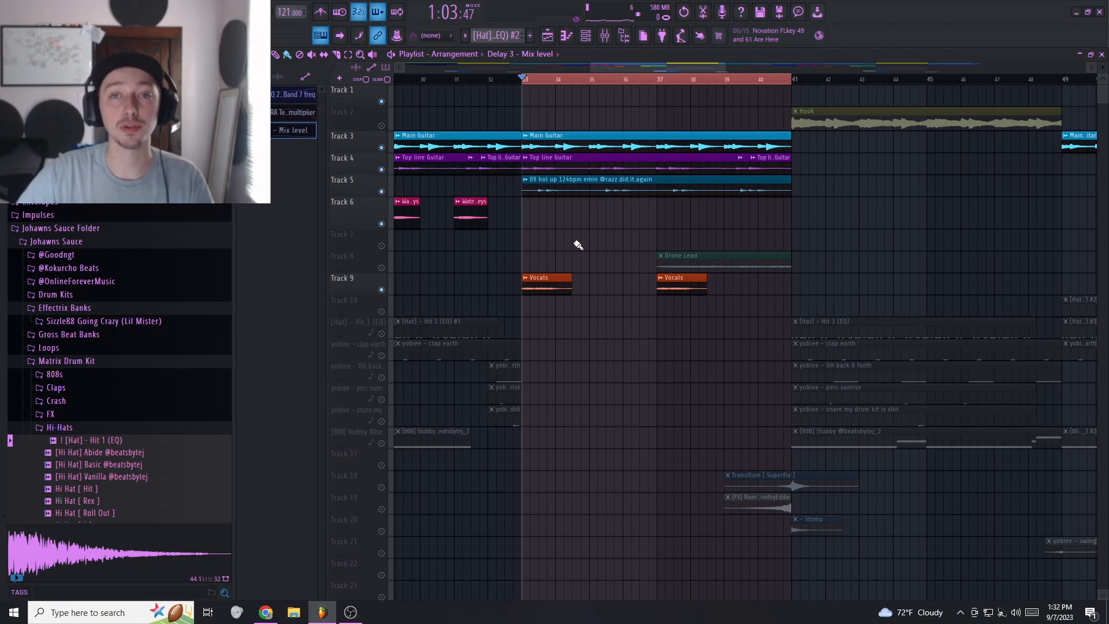
# - Play bars 33 to 41 with the Main Guitar, both extra guitar parts and the Vocals clips together
pyautogui.scroll(1, 558, 259)
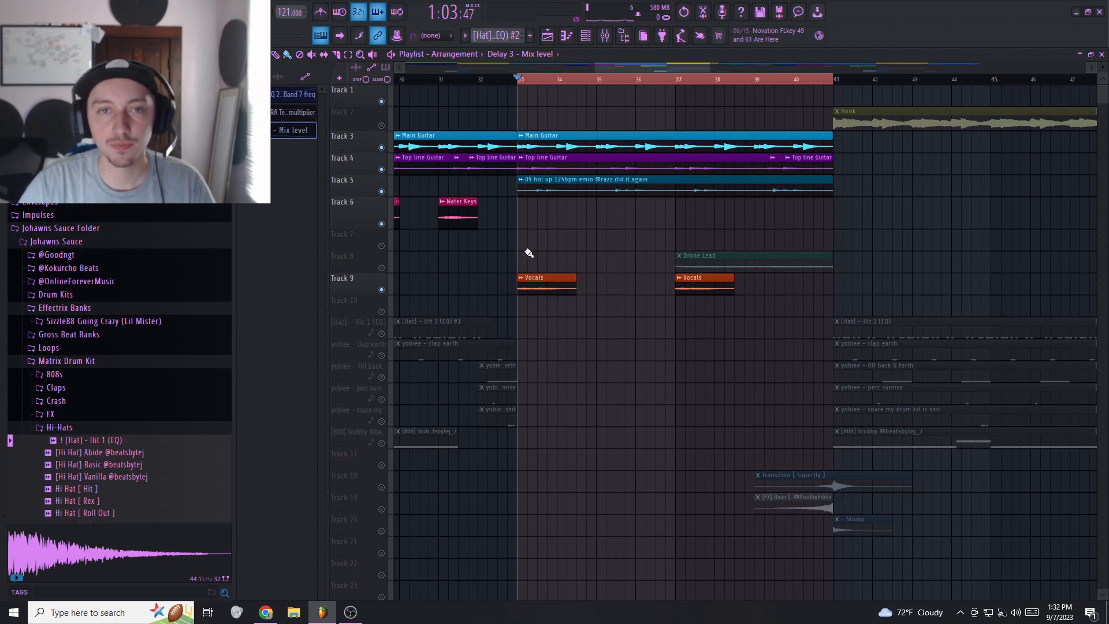
pyautogui.press('space')
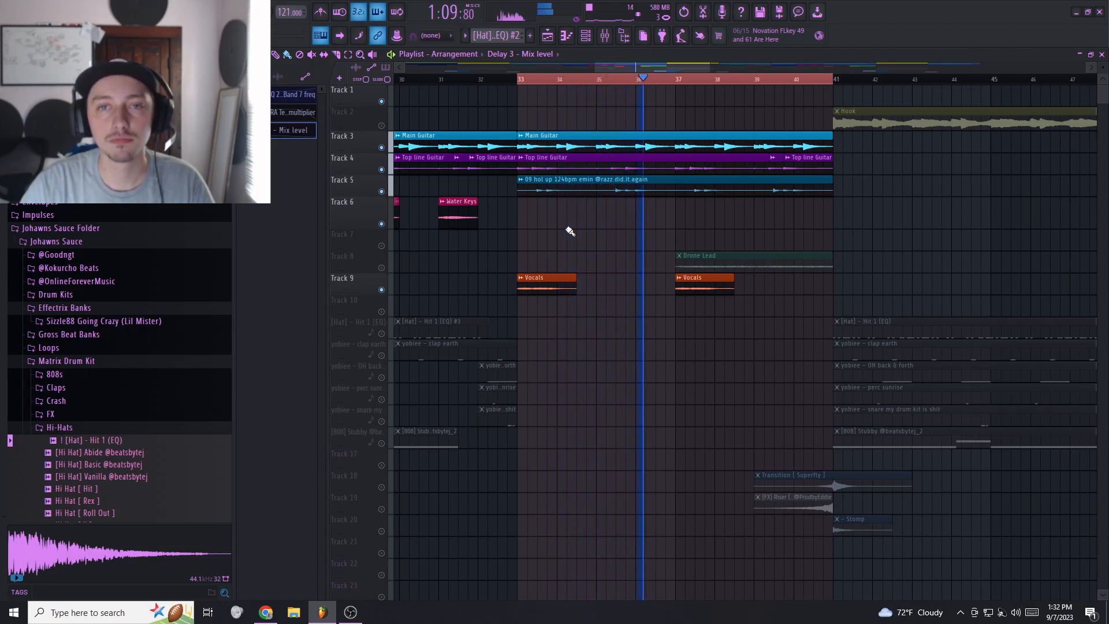
pyautogui.press('space')
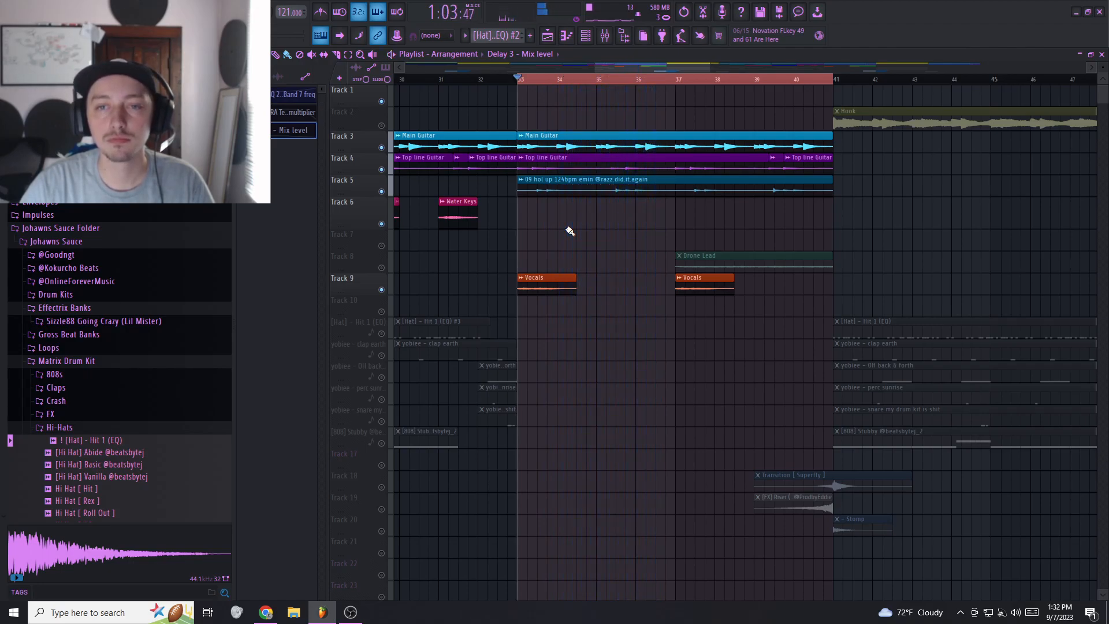
# - Solo Track 8, limit the playback selection to bars 37 to 41, and play the Drone Lead alone
pyautogui.rightClick(382, 268)
pyautogui.moveTo(518, 80); pyautogui.dragTo(677, 87)
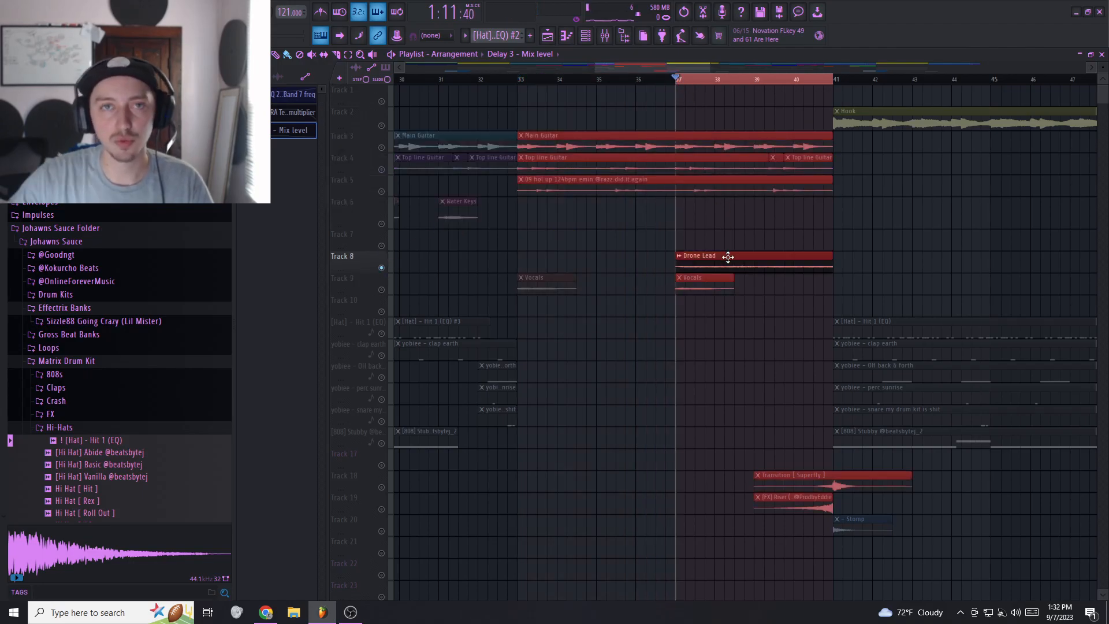
pyautogui.press('space')
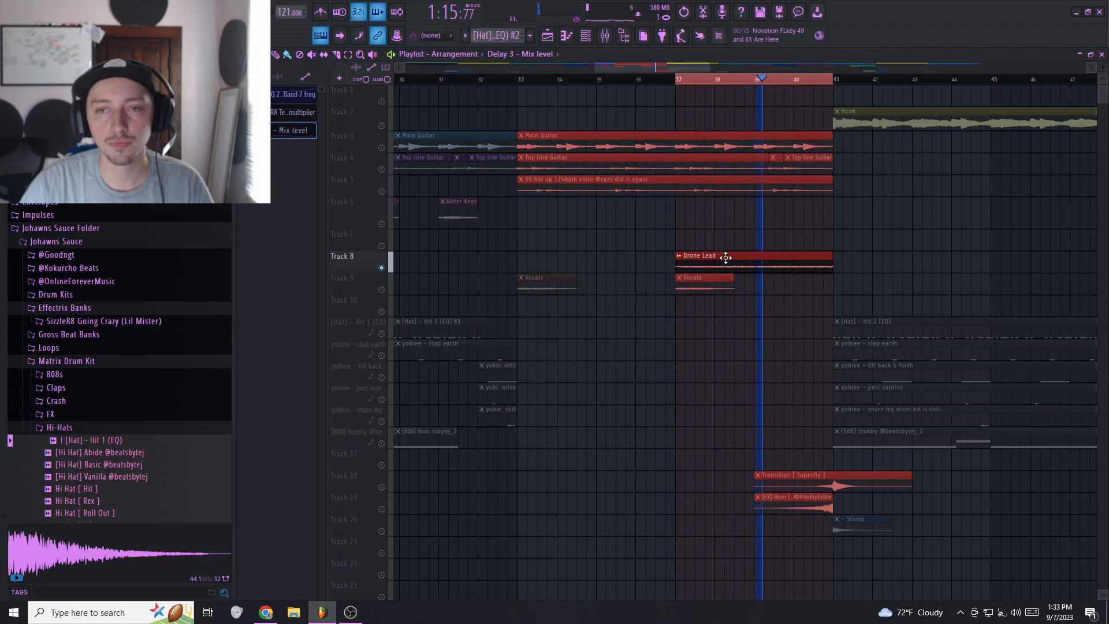
pyautogui.press('space')
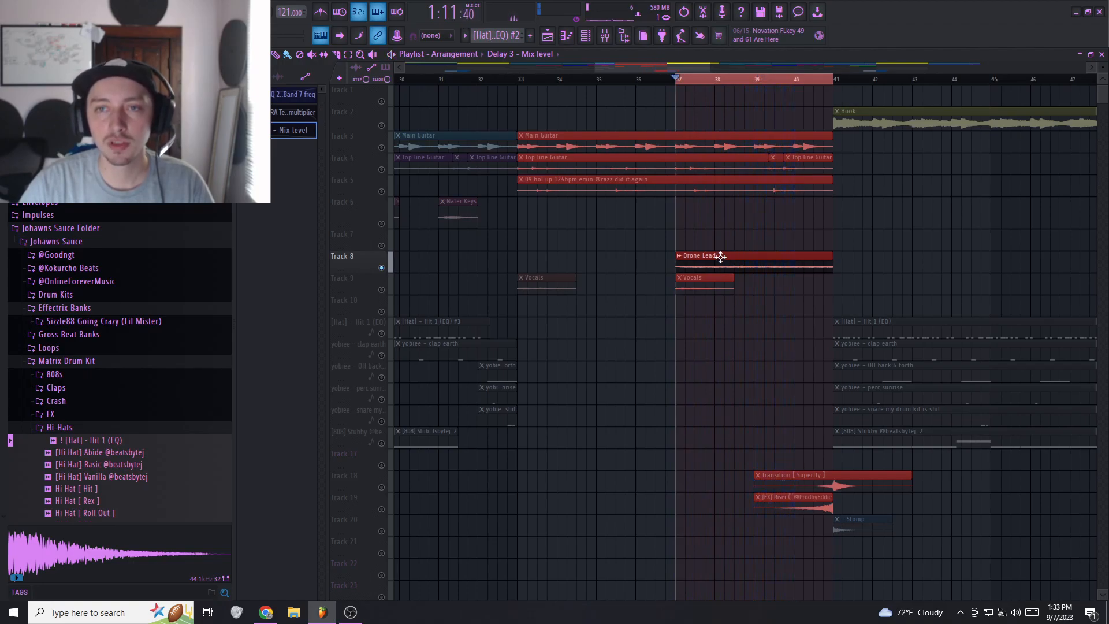
# - Extend the selection back to bar 33, unmute Tracks 3, 4, 5 and 9, and play them with the Drone Lead
pyautogui.moveTo(623, 87); pyautogui.dragTo(525, 93)
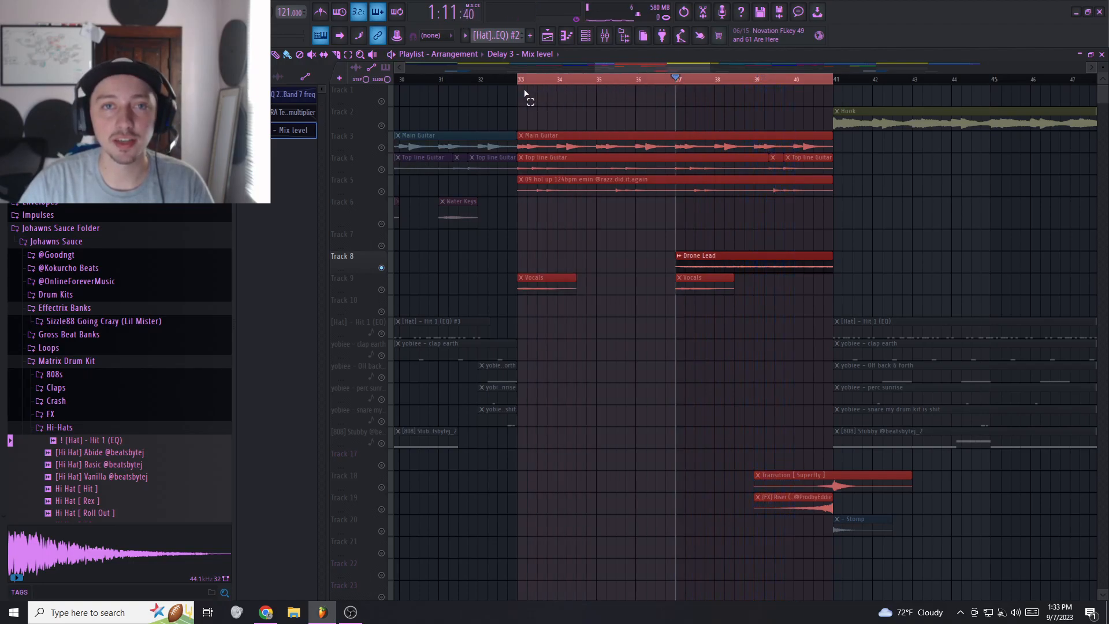
pyautogui.moveTo(381, 146); pyautogui.dragTo(382, 192)
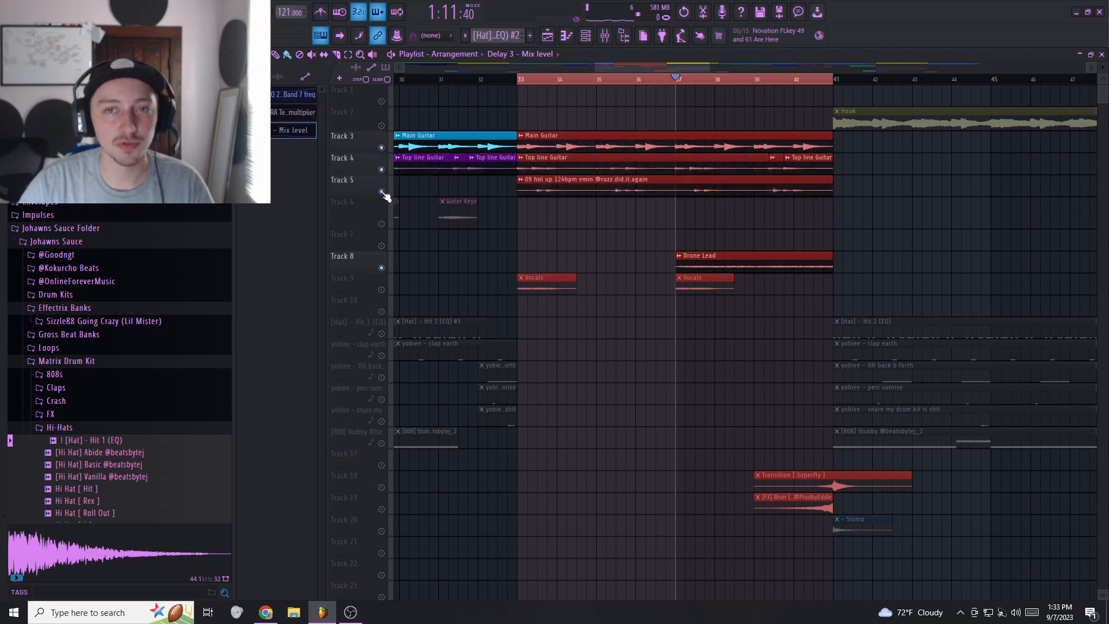
pyautogui.click(383, 289)
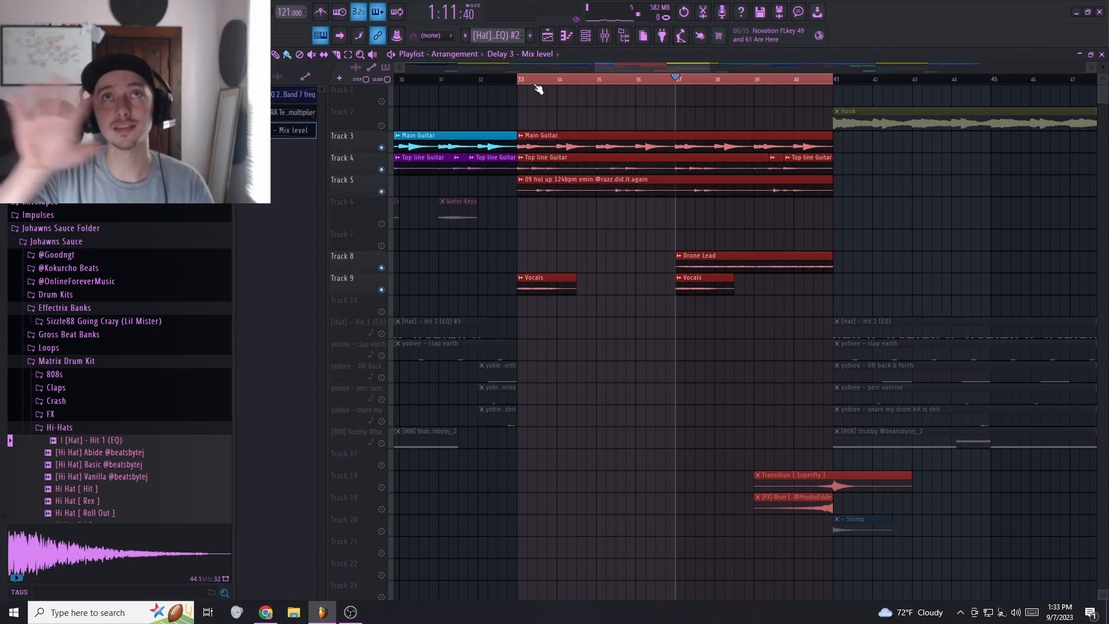
pyautogui.press('space')
pyautogui.scroll(-2, 577, 208)
pyautogui.press('space')
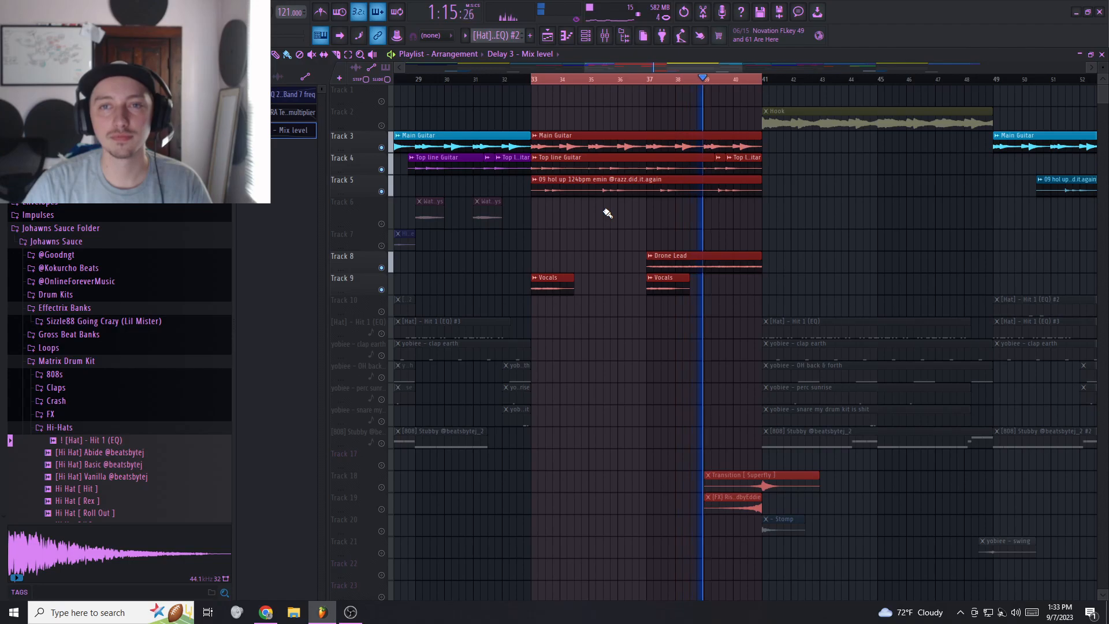
# - Unmute Track 2 and clear the playback selection so the song plays on into the Hook at bar 41
pyautogui.scroll(-2, 608, 213)
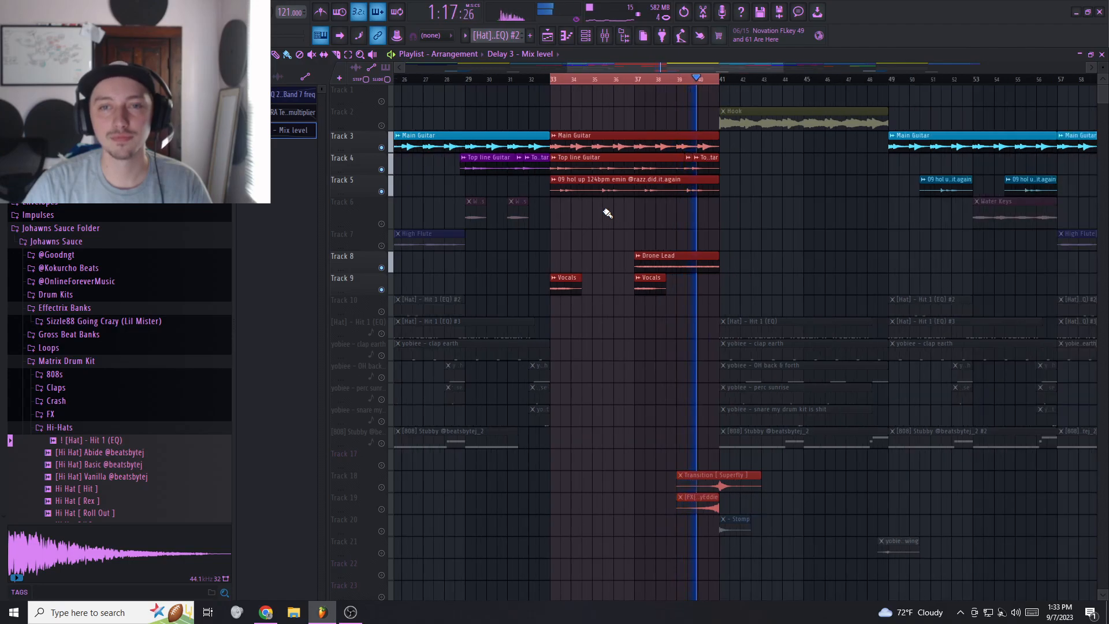
pyautogui.click(381, 125)
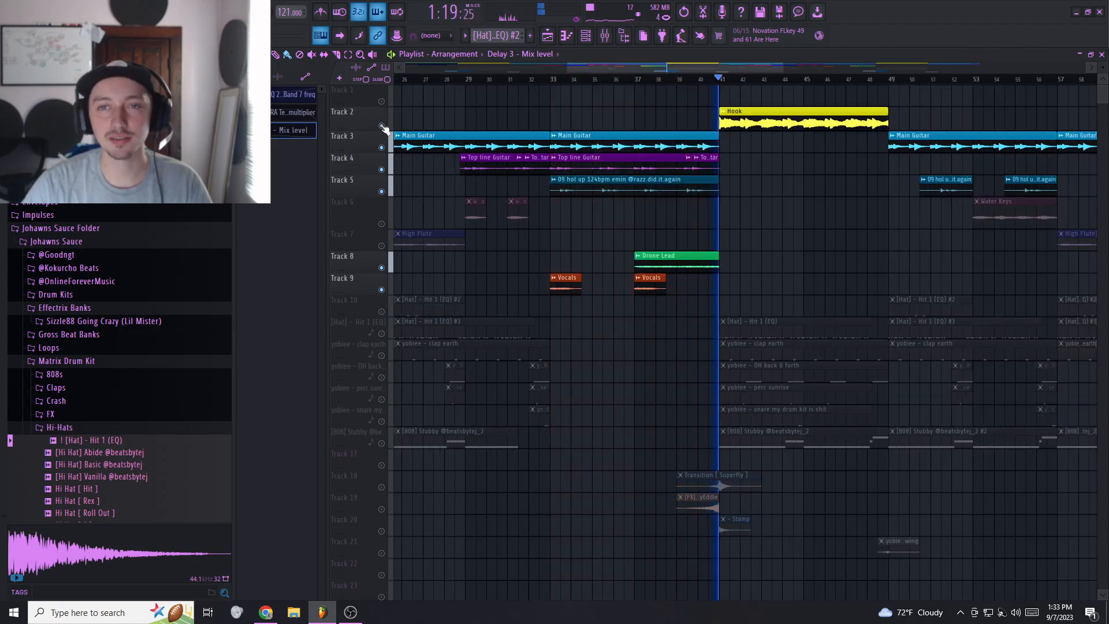
pyautogui.scroll(-2, 479, 223)
pyautogui.scroll(-2, 470, 173)
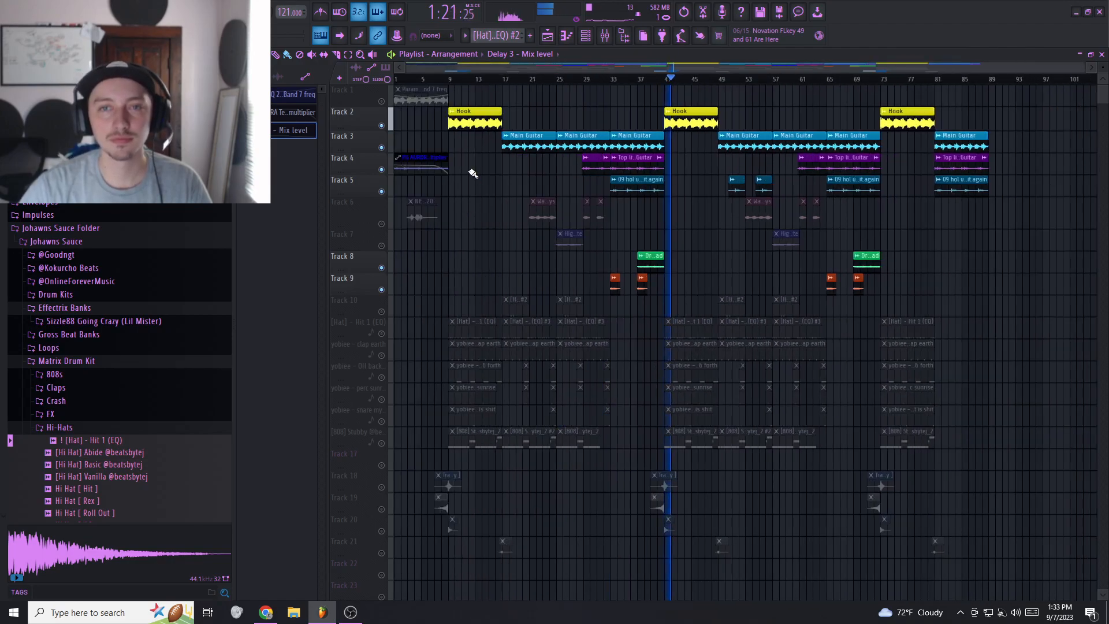
# - Stop playback and unmute every track in the playlist
pyautogui.rightClick(382, 223)
pyautogui.rightClick(383, 223)
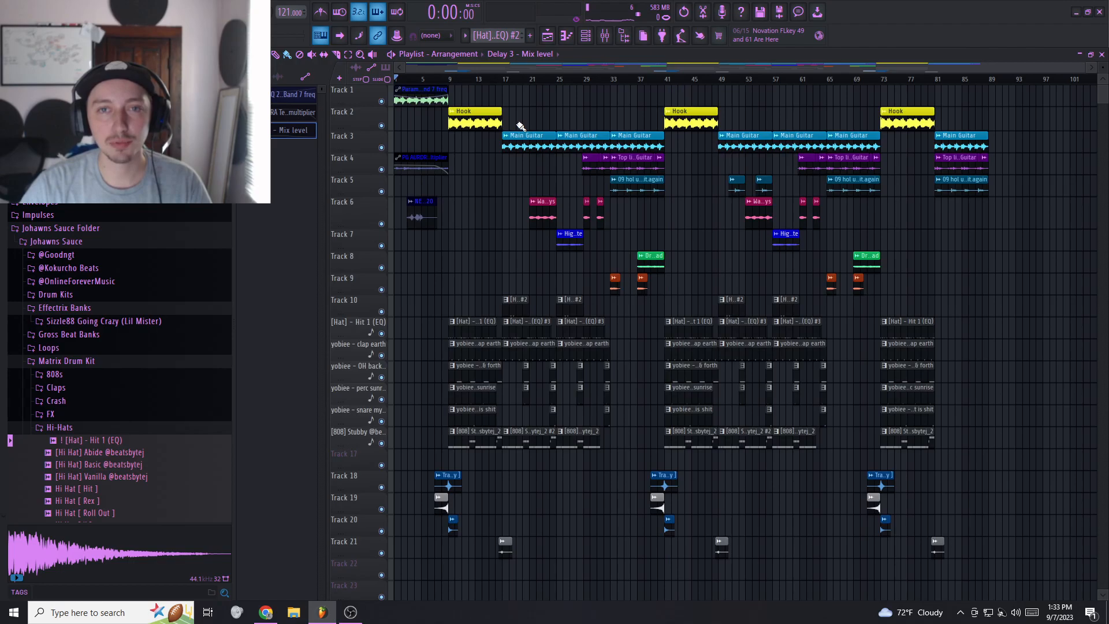
pyautogui.scroll(2, 449, 226)
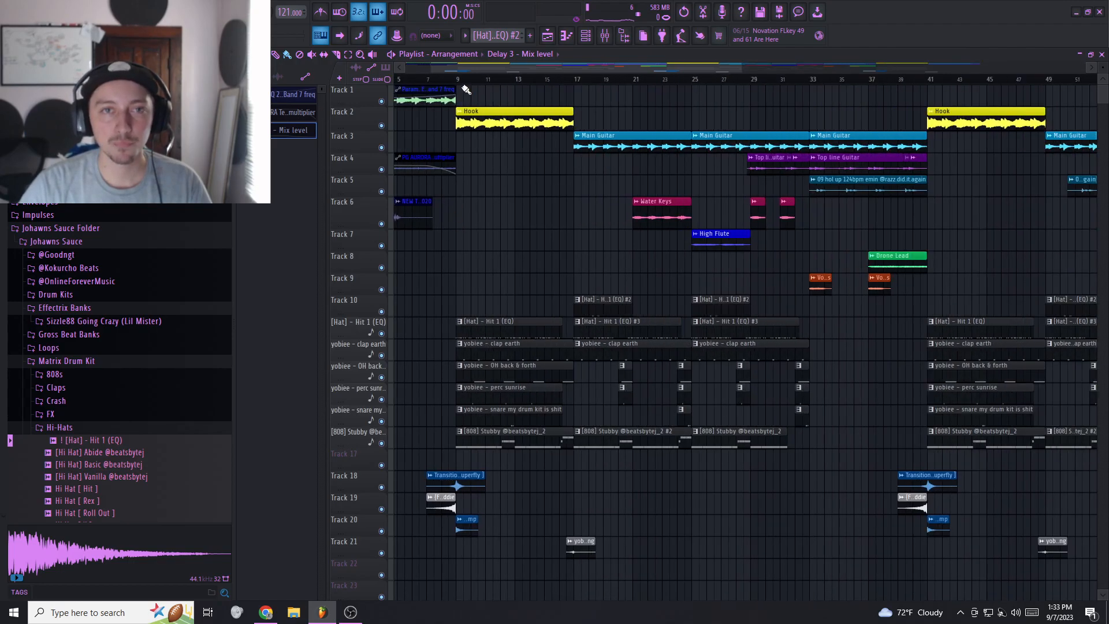
# - Select bars 9 to 17 around the first Hook and mute the effect clips on Tracks 18 to 21
pyautogui.moveTo(461, 81); pyautogui.dragTo(576, 91)
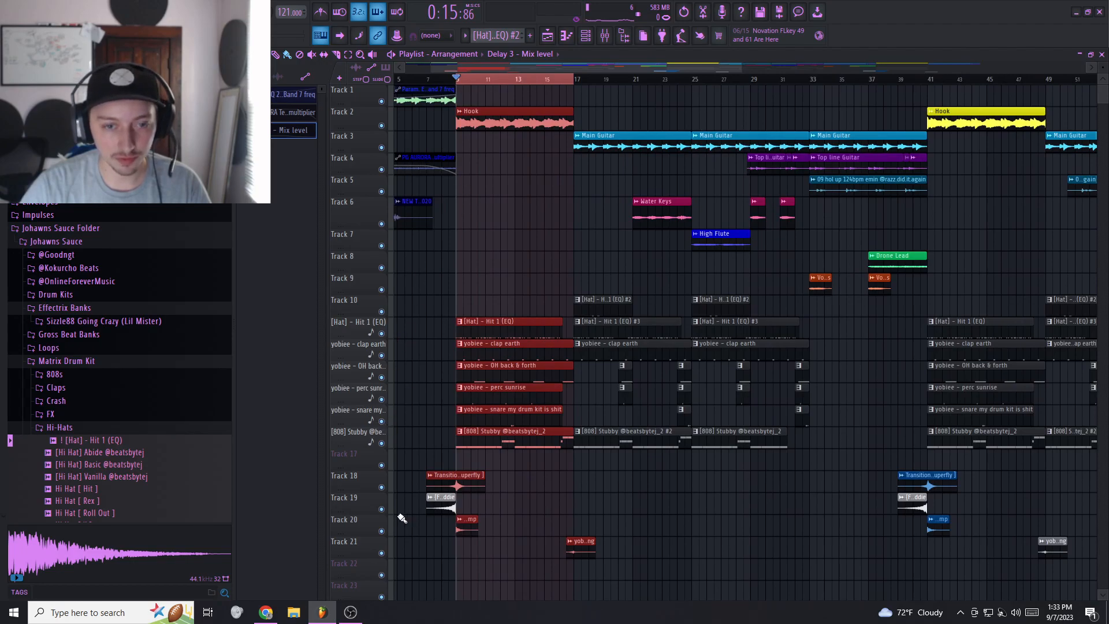
pyautogui.moveTo(382, 489); pyautogui.dragTo(385, 530)
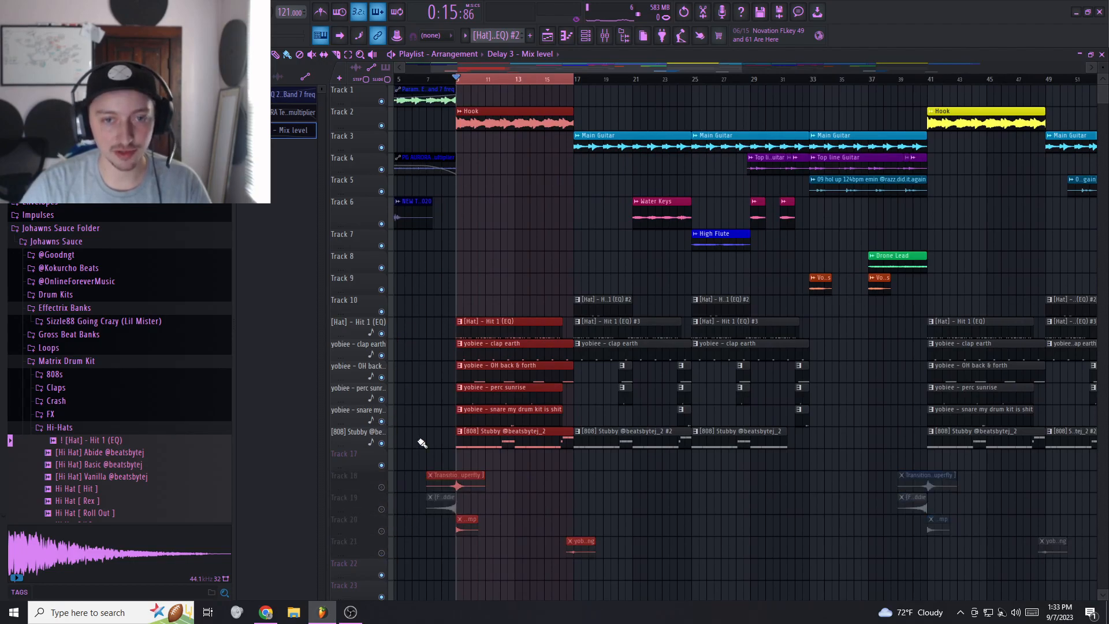
pyautogui.scroll(2, 424, 382)
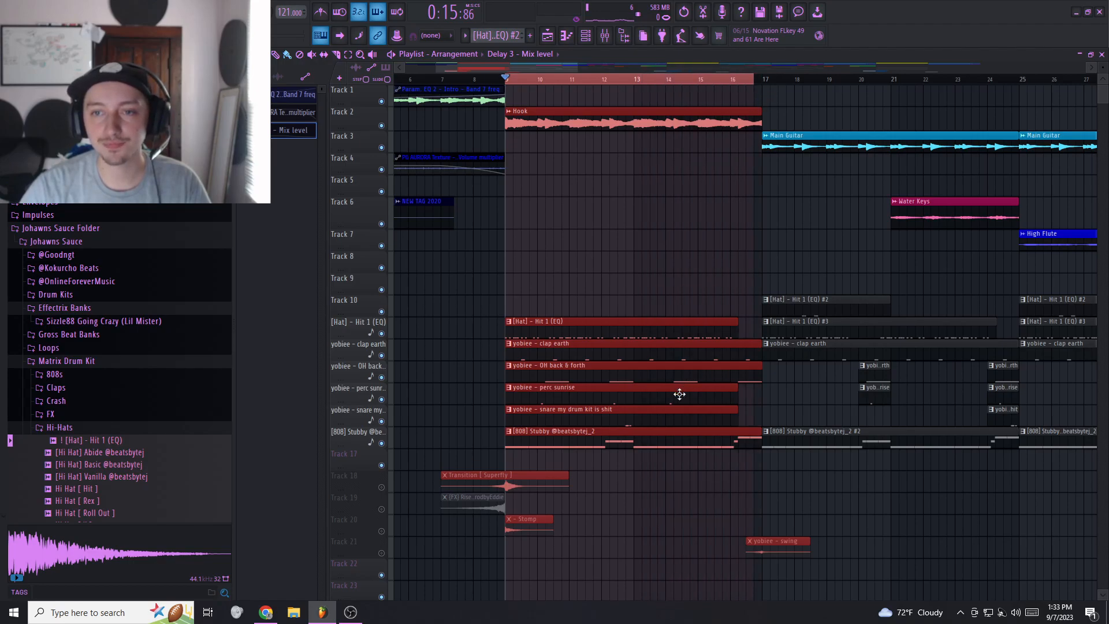
pyautogui.scroll(-2, 684, 391)
pyautogui.scroll(4, 546, 378)
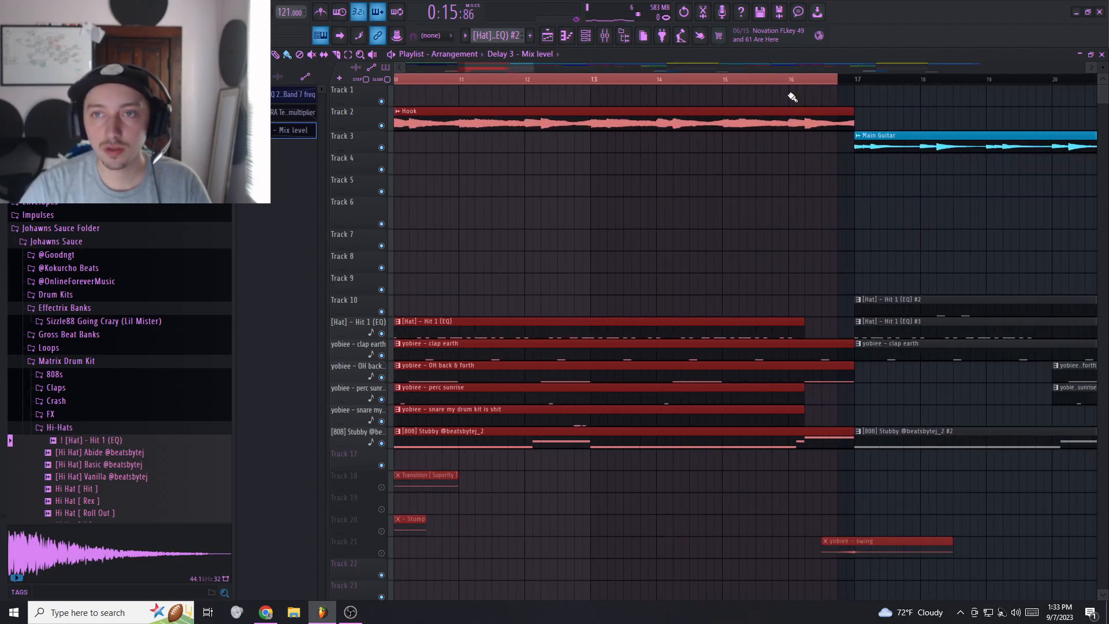
pyautogui.scroll(-1, 624, 263)
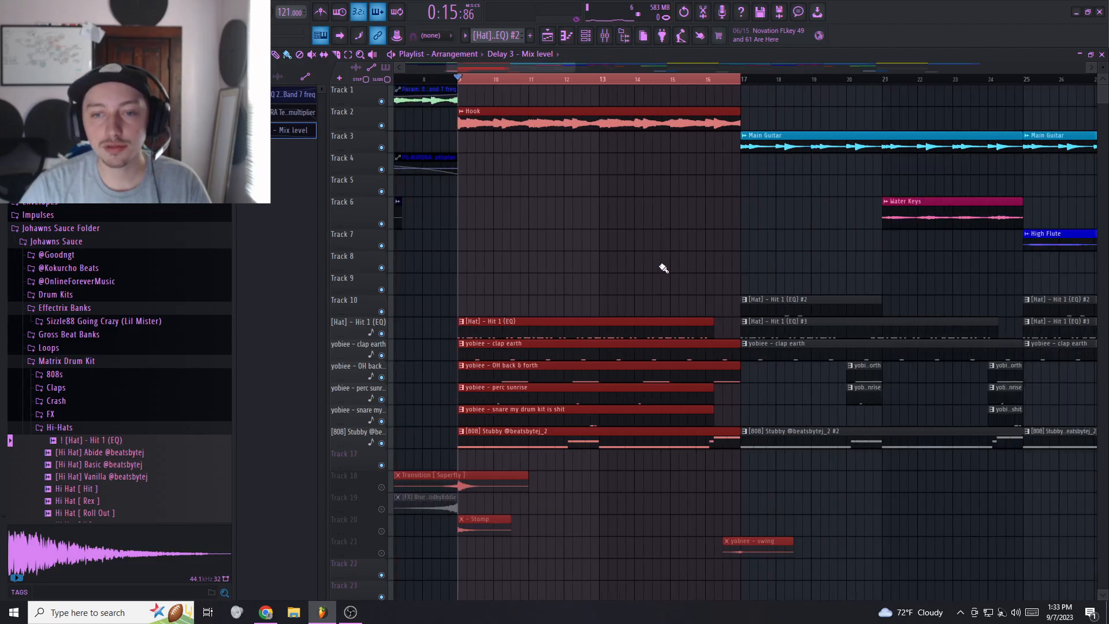
# - Mute the Hook, clap, OH, perc, snare and 808 tracks, leaving only the hi-hat active in bars 9 to 17
pyautogui.click(381, 126)
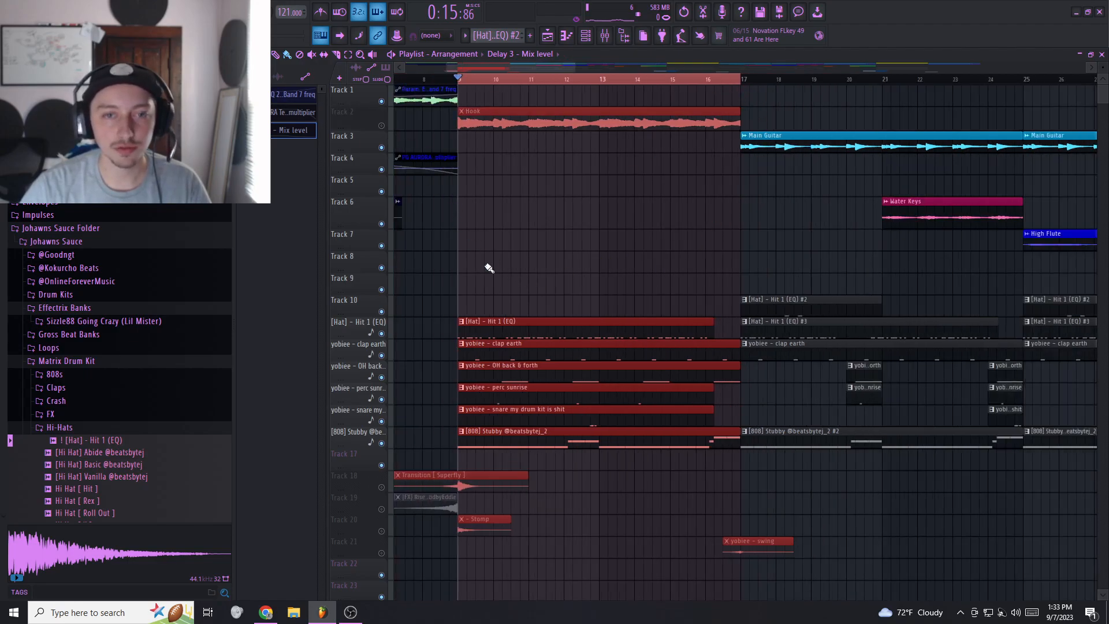
pyautogui.click(381, 355)
pyautogui.click(381, 377)
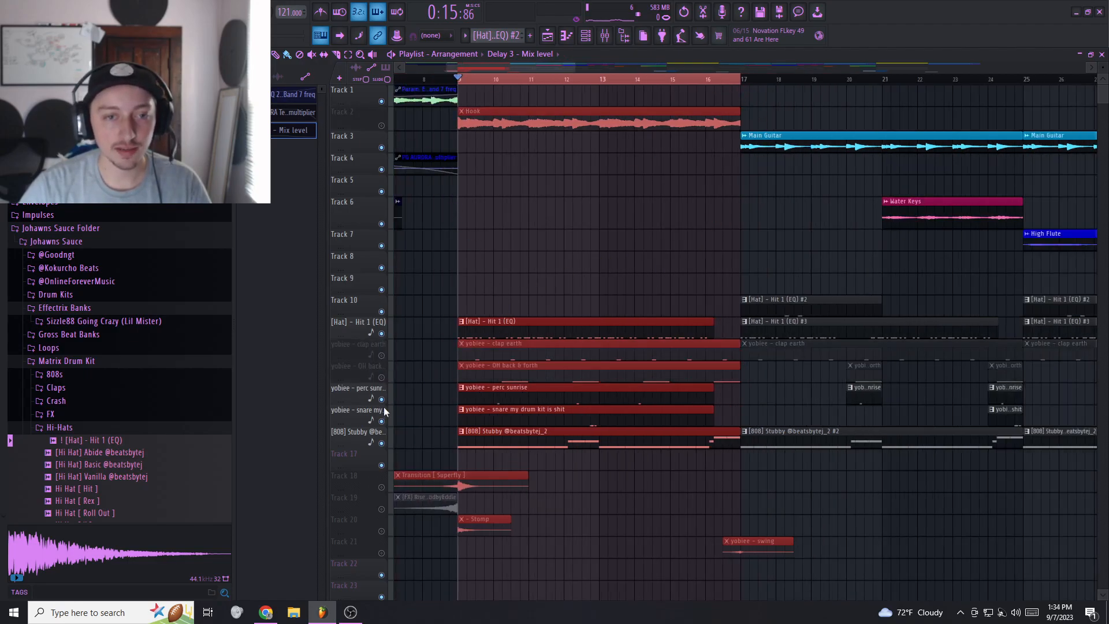
pyautogui.click(381, 399)
pyautogui.click(382, 421)
pyautogui.click(381, 444)
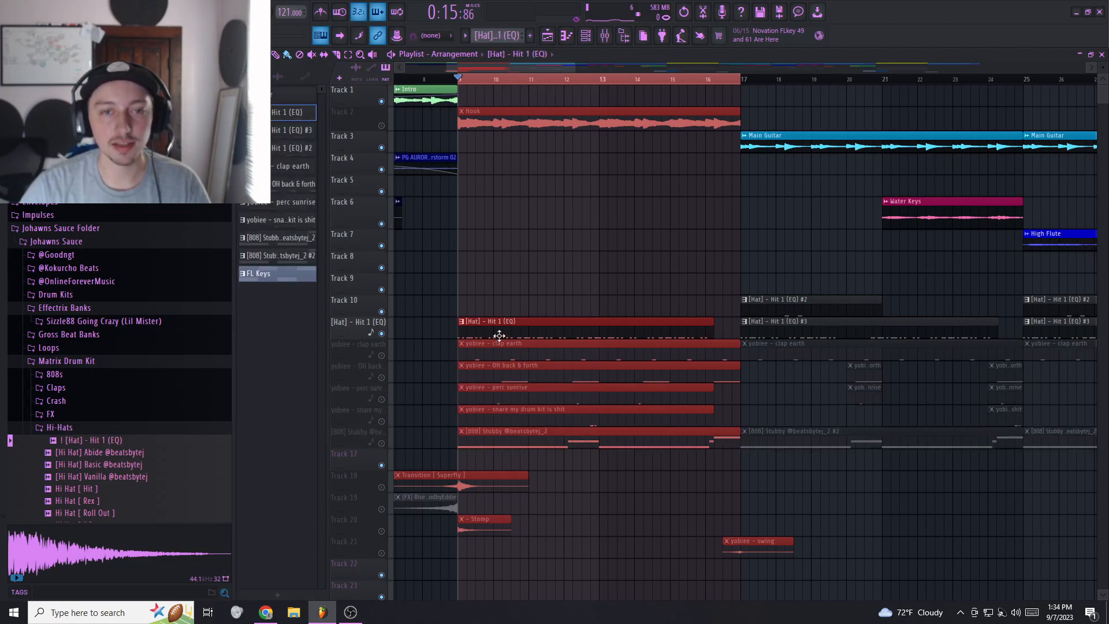
# - Play the [Hat] - Hit 1 (EQ) pattern while viewing its notes in the piano roll, and return to the playlist
pyautogui.doubleClick(499, 336)
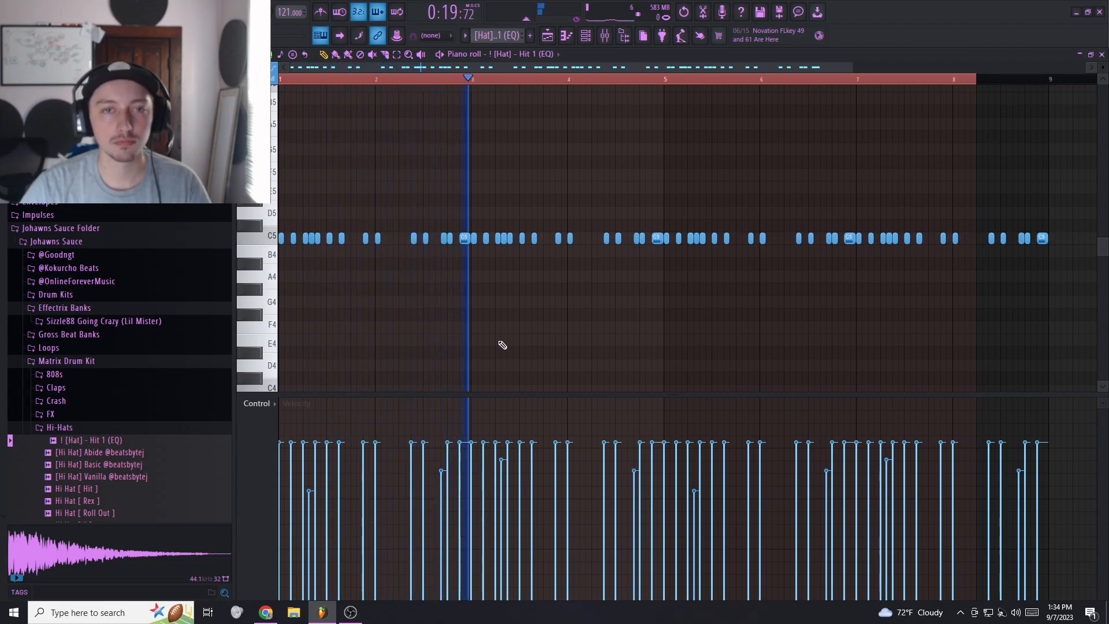
pyautogui.press('space')
pyautogui.click(585, 37)
pyautogui.click(558, 37)
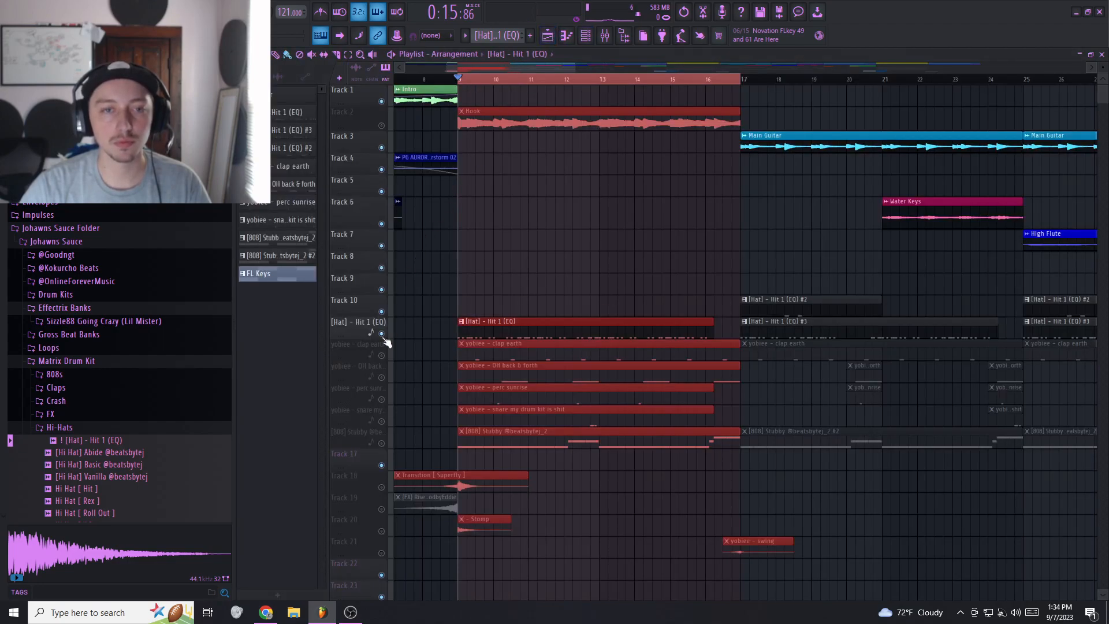
# - Unmute the yobiee - clap earth track, play it with the hi-hat, and check its notes in the piano roll
pyautogui.press('space')
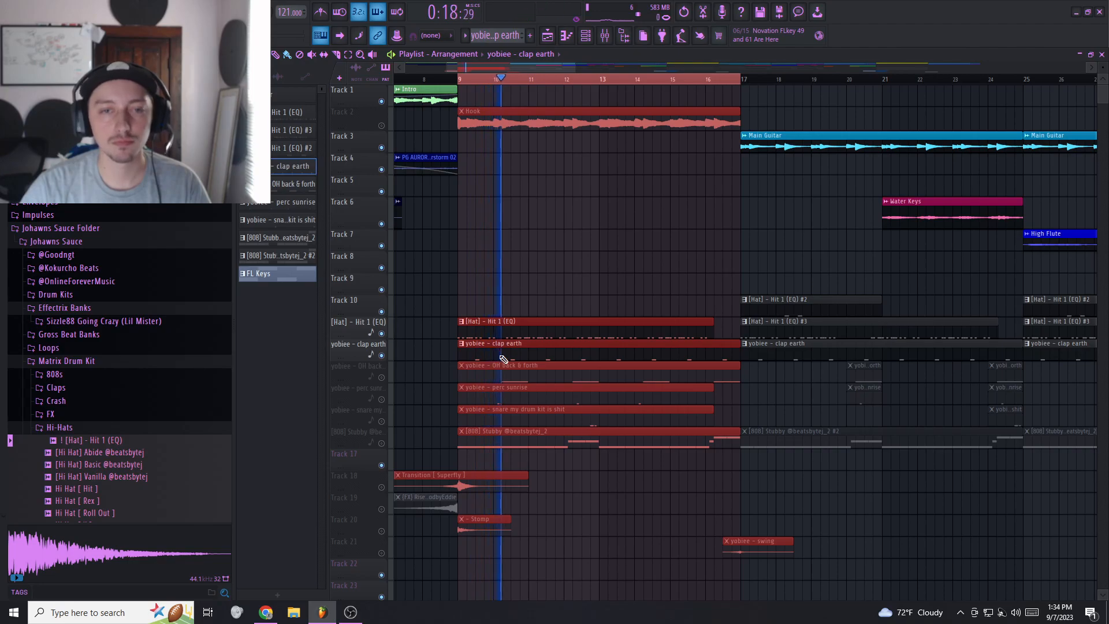
pyautogui.doubleClick(500, 355)
pyautogui.click(549, 38)
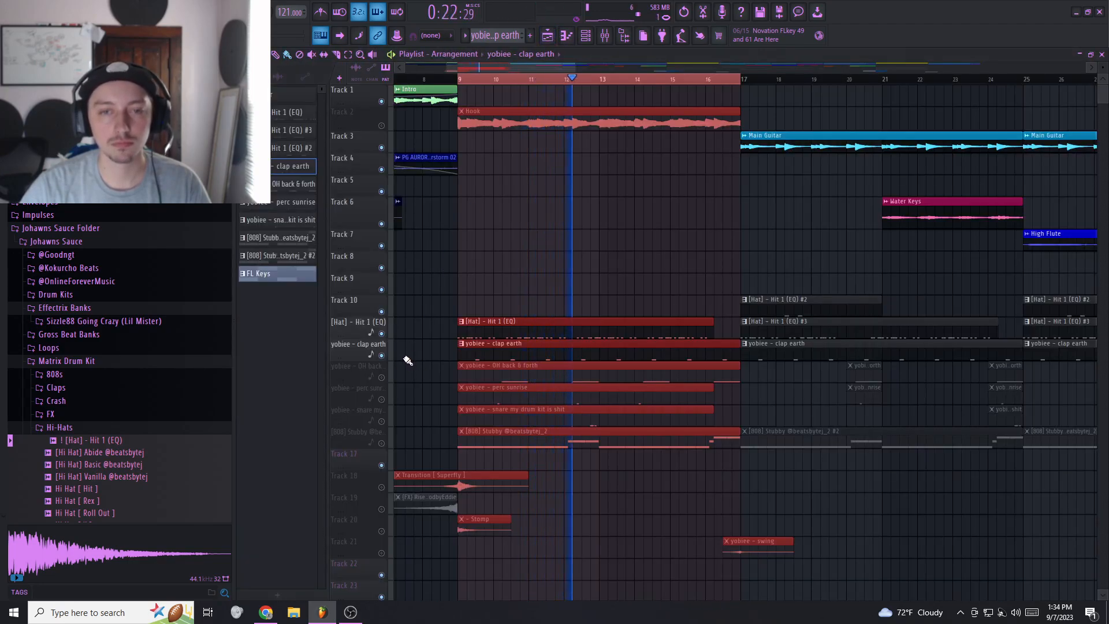
pyautogui.press('space')
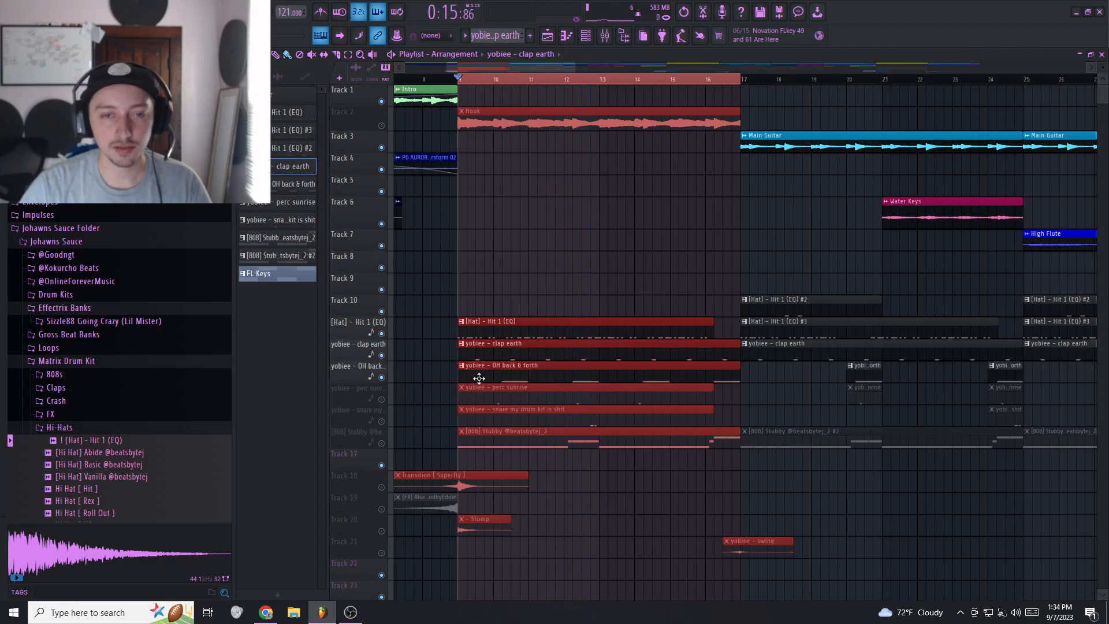
# - Inspect the yobiee - OH back & forth notes in the piano roll, and play the pattern with the hat and clap
pyautogui.doubleClick(480, 378)
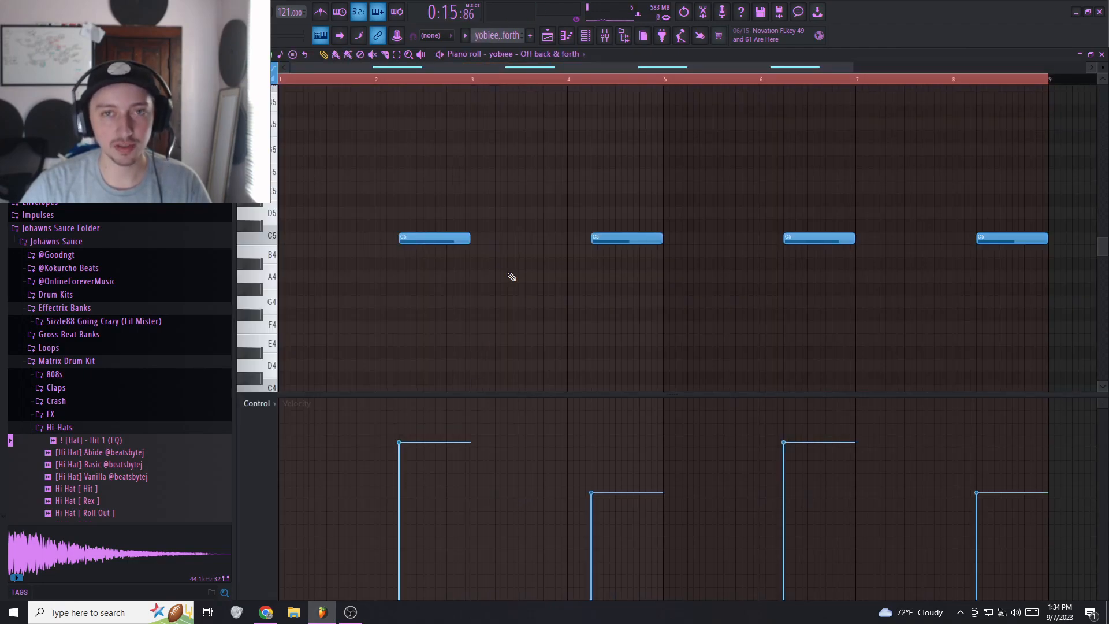
pyautogui.click(550, 35)
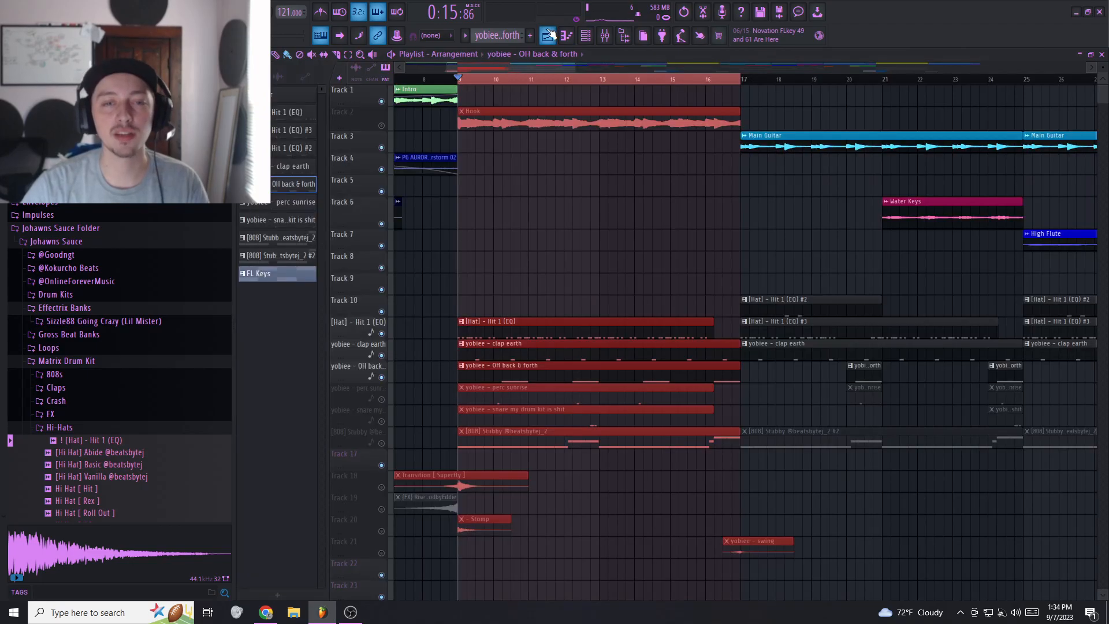
pyautogui.press('space')
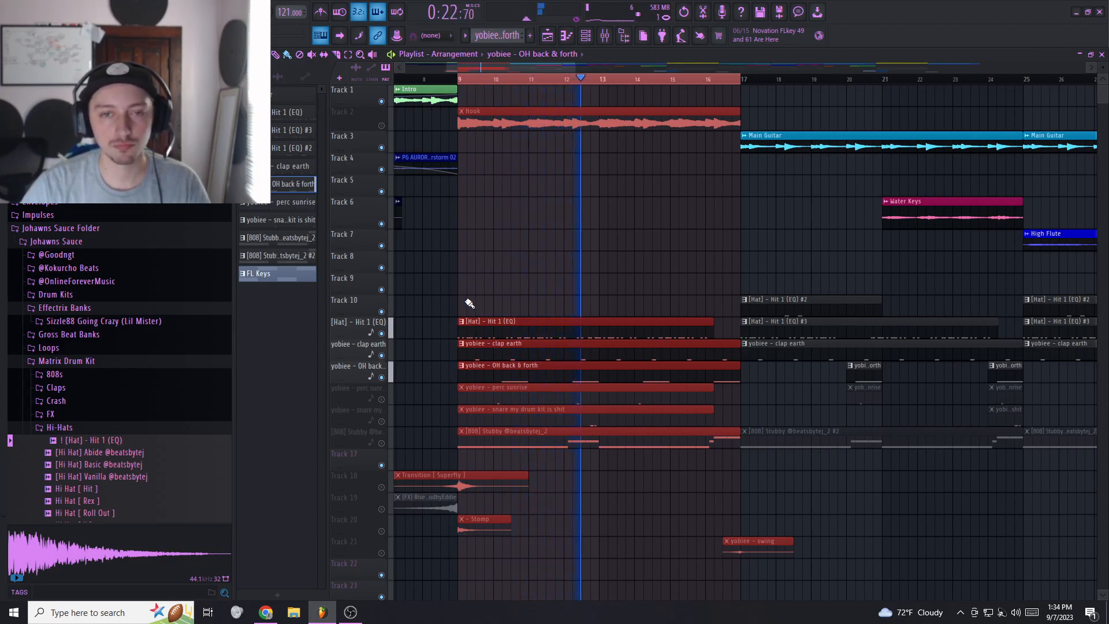
pyautogui.press('space')
# - Unmute the yobiee - perc sunrise track alongside the hat, clap and OH tracks
pyautogui.scroll(3, 502, 343)
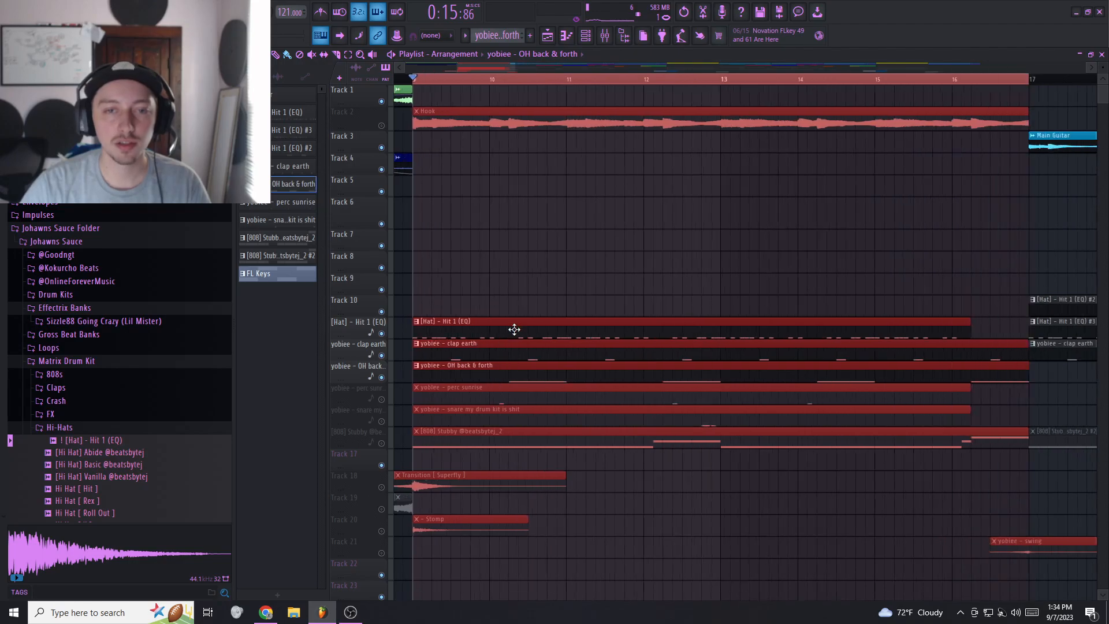
pyautogui.scroll(2, 510, 334)
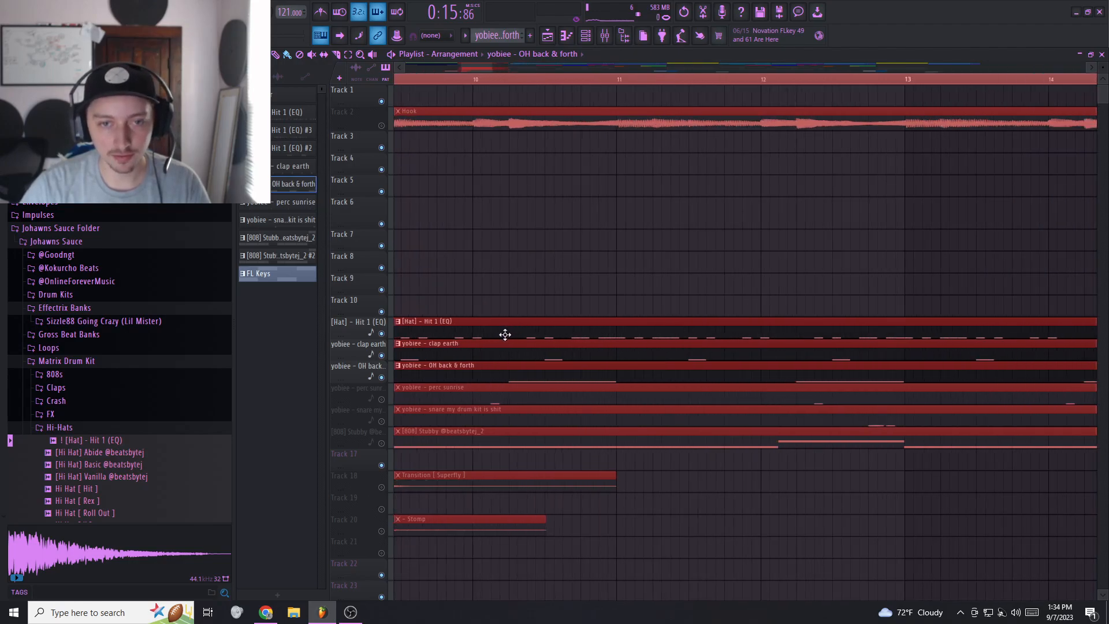
pyautogui.scroll(-1, 505, 335)
pyautogui.moveTo(491, 66); pyautogui.dragTo(486, 66)
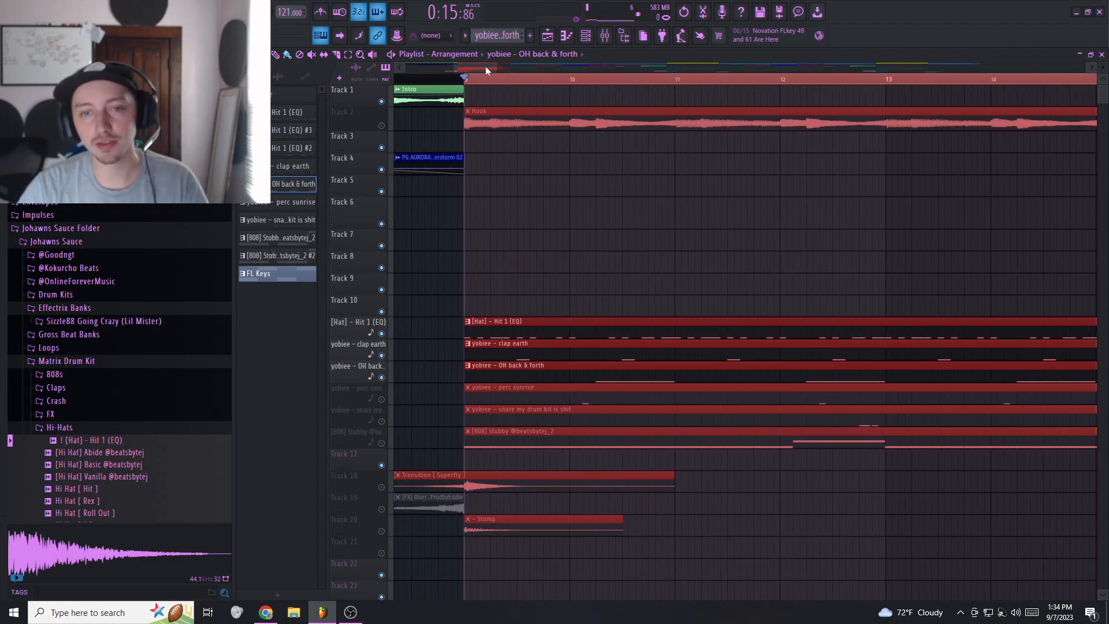
pyautogui.click(381, 399)
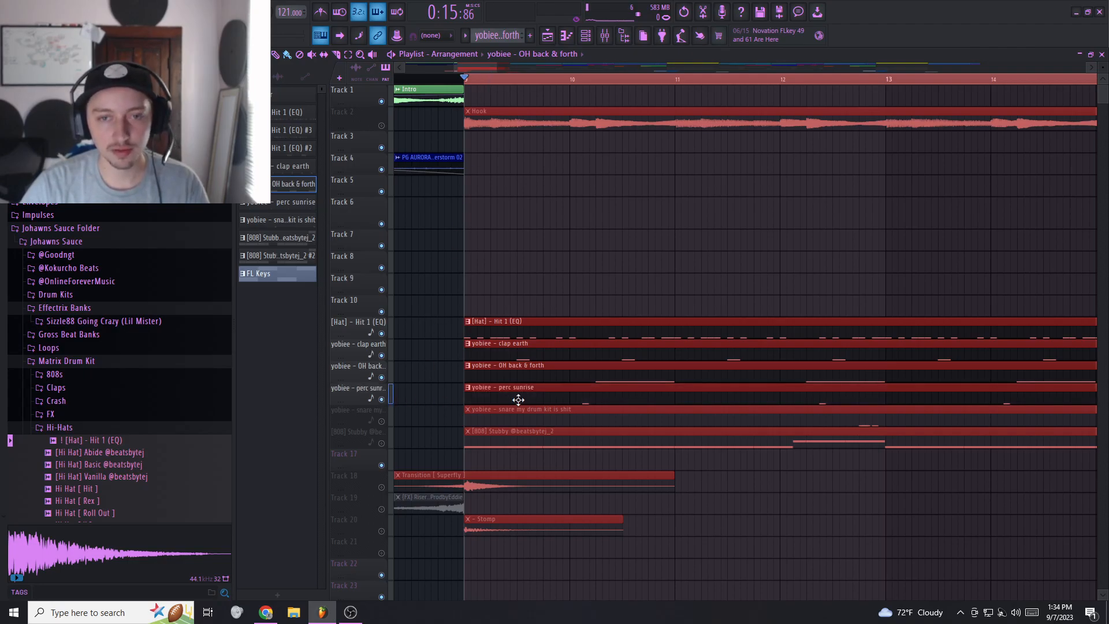
# - Check the yobiee - perc sunrise notes in the piano roll, and play the pattern with the hat, clap and OH tracks
pyautogui.doubleClick(518, 399)
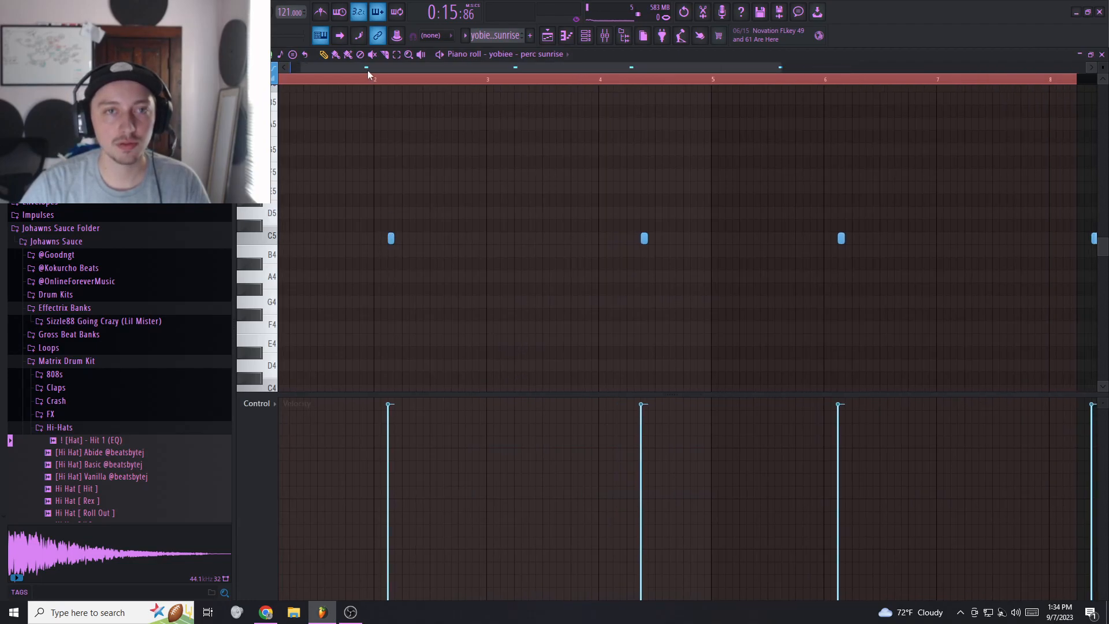
pyautogui.click(548, 37)
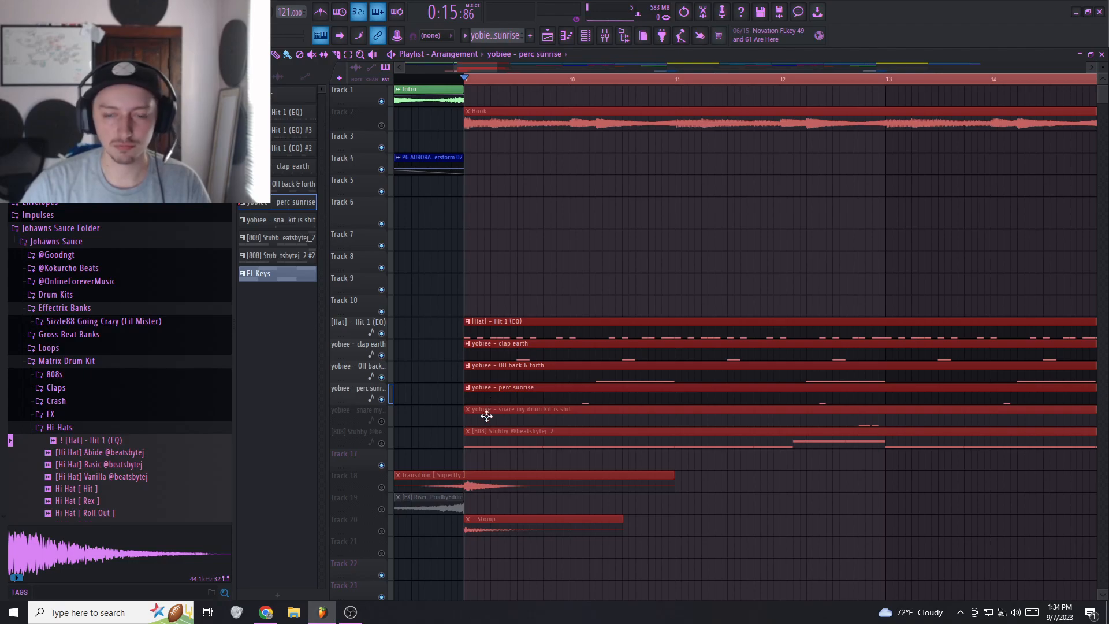
pyautogui.press('space')
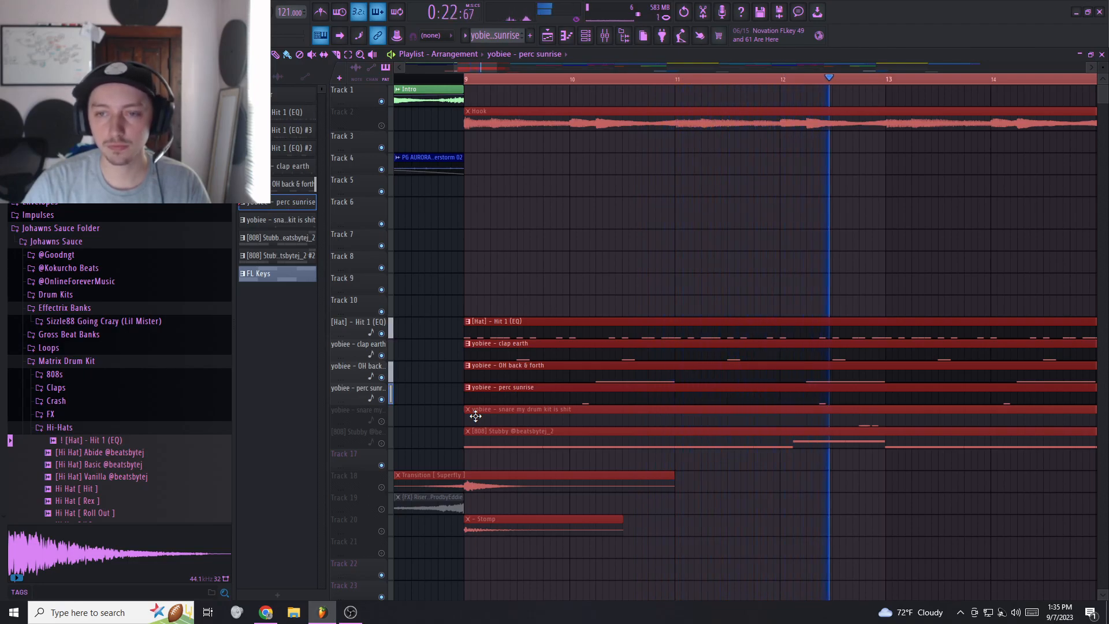
pyautogui.press('space')
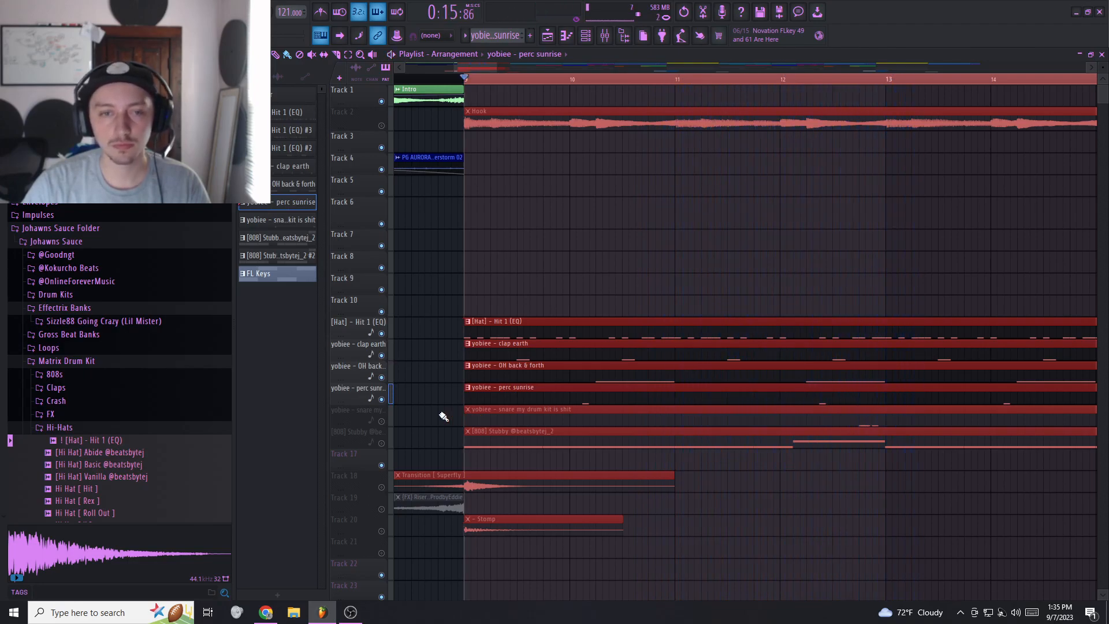
# - Unmute the yobiee - snare my drum kit is shit track, inspect its notes in the piano roll, and play it with the other drums
pyautogui.click(382, 422)
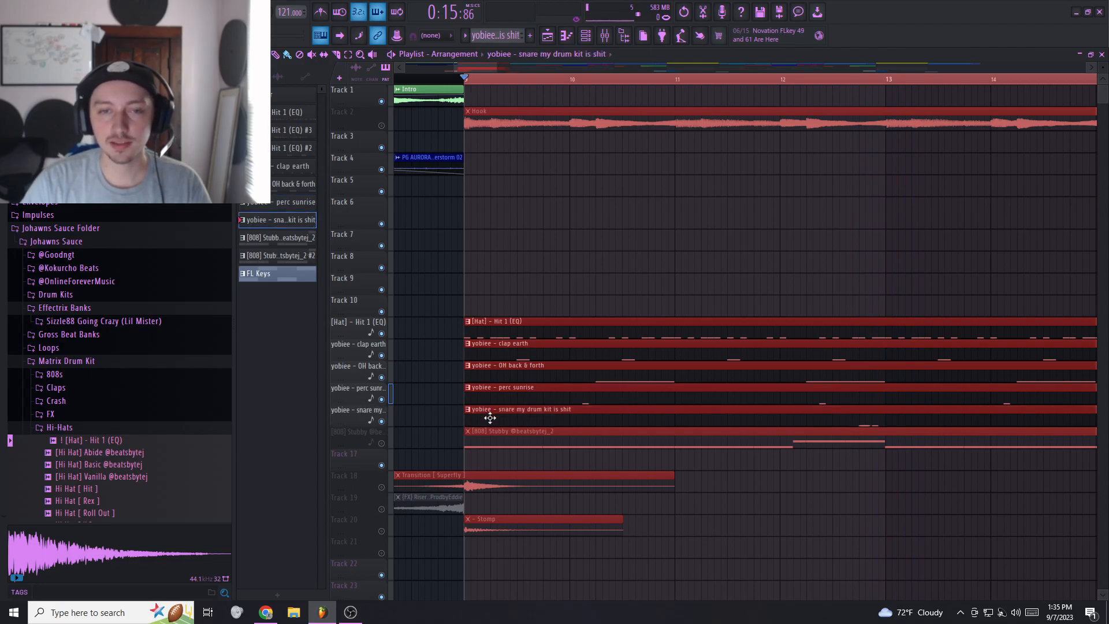
pyautogui.doubleClick(490, 418)
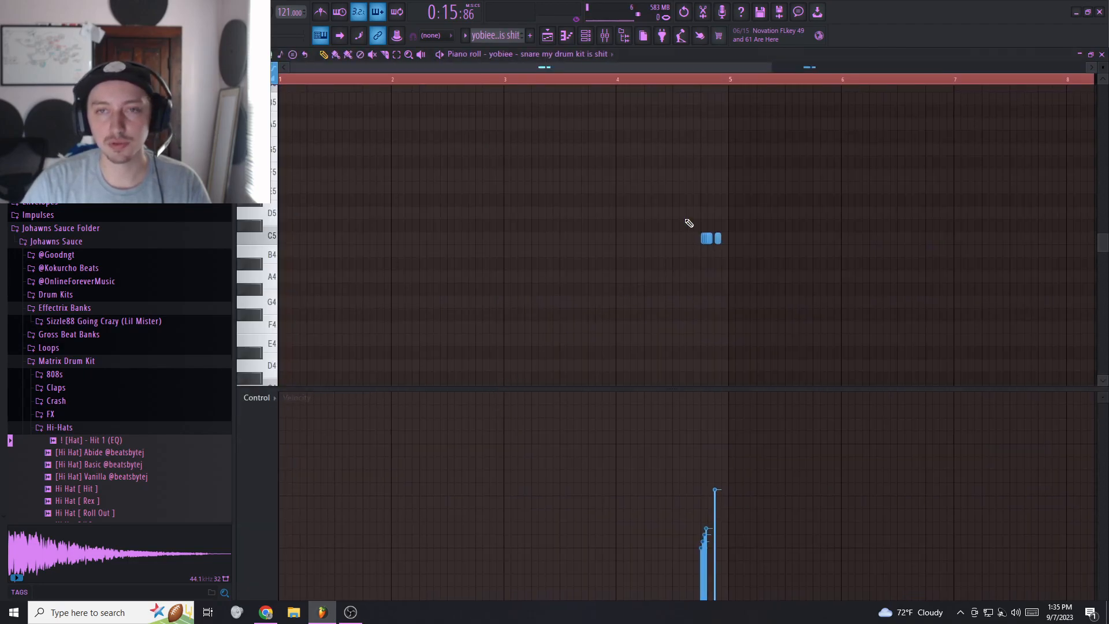
pyautogui.scroll(3, 687, 234)
pyautogui.scroll(2, 734, 254)
pyautogui.moveTo(783, 220); pyautogui.dragTo(684, 256)
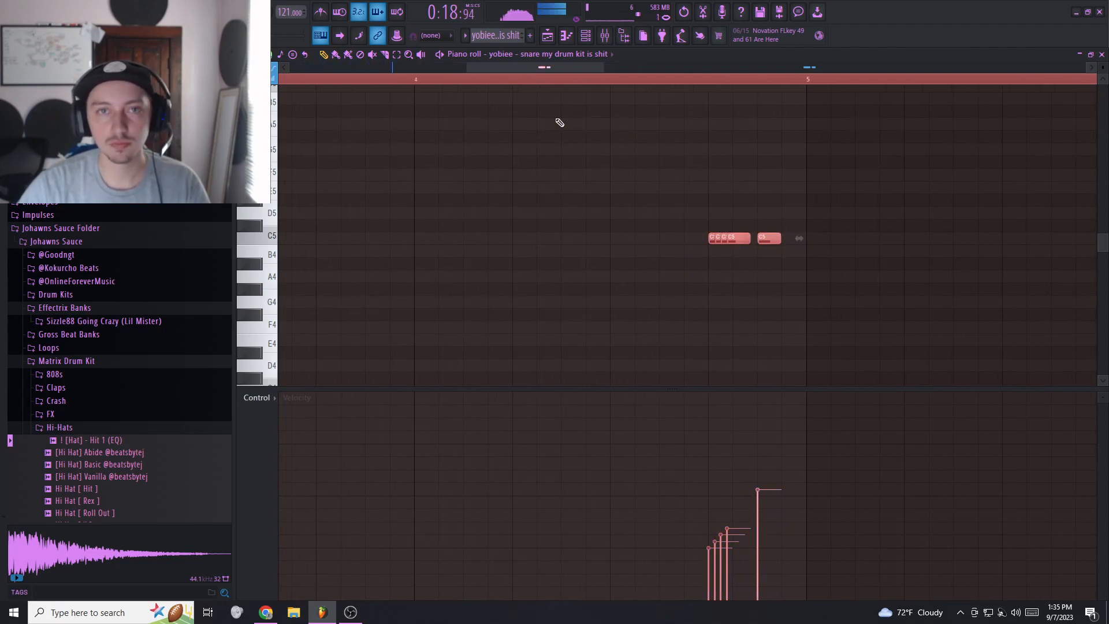
pyautogui.click(547, 36)
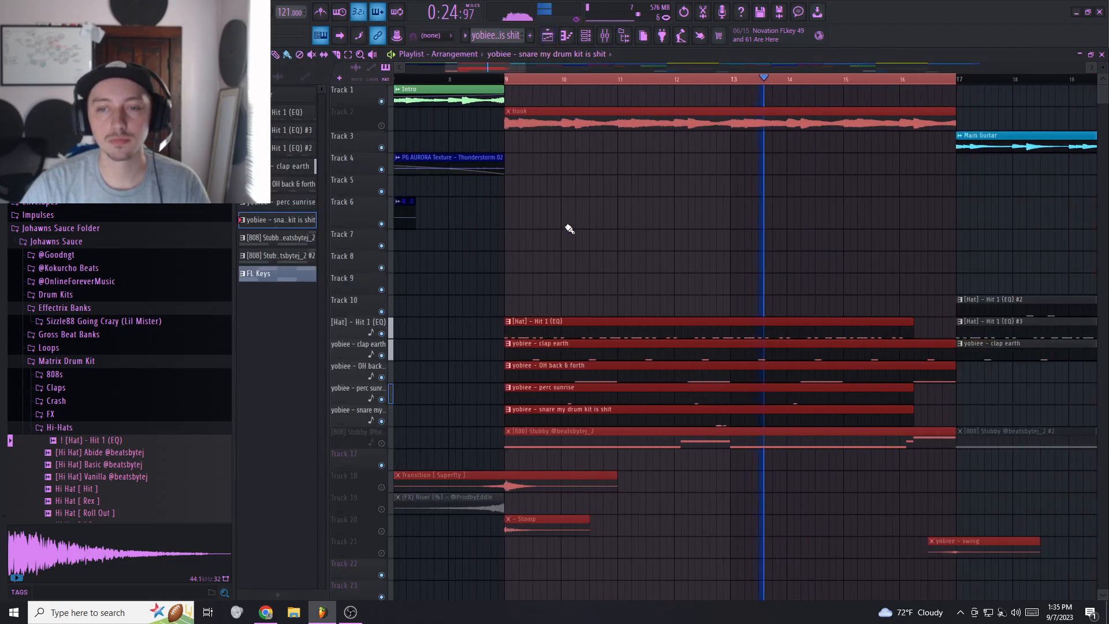
pyautogui.press('space')
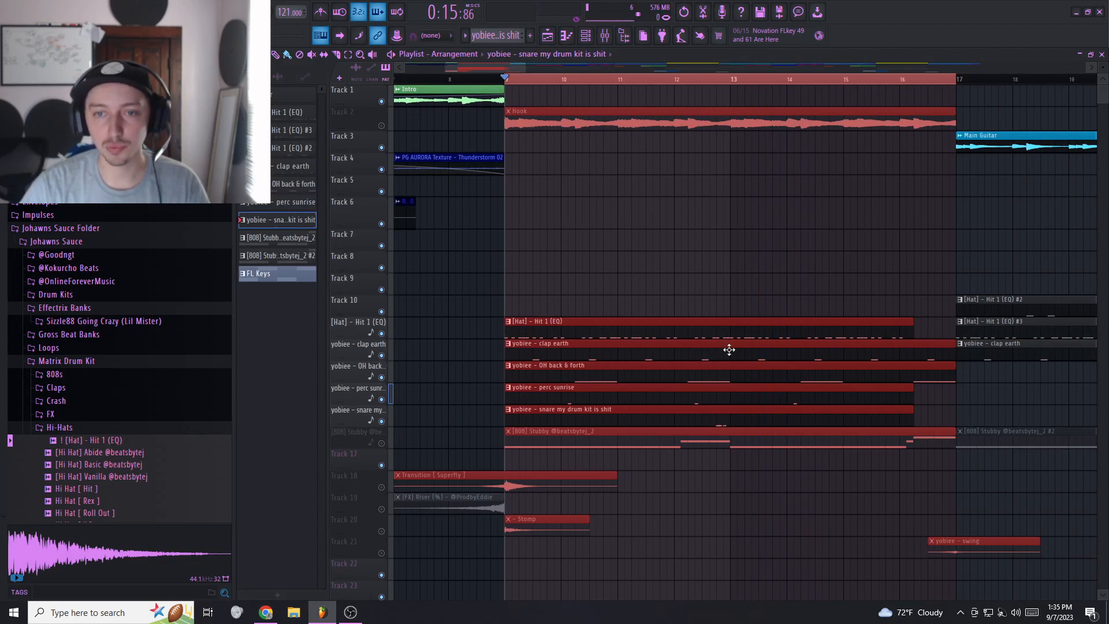
pyautogui.click(381, 444)
pyautogui.doubleClick(547, 445)
pyautogui.scroll(-5, 560, 386)
# - Try shifting the 808's pair of F5 notes before bar 5 in pitch, and return to the playlist
pyautogui.moveTo(571, 224); pyautogui.dragTo(475, 236)
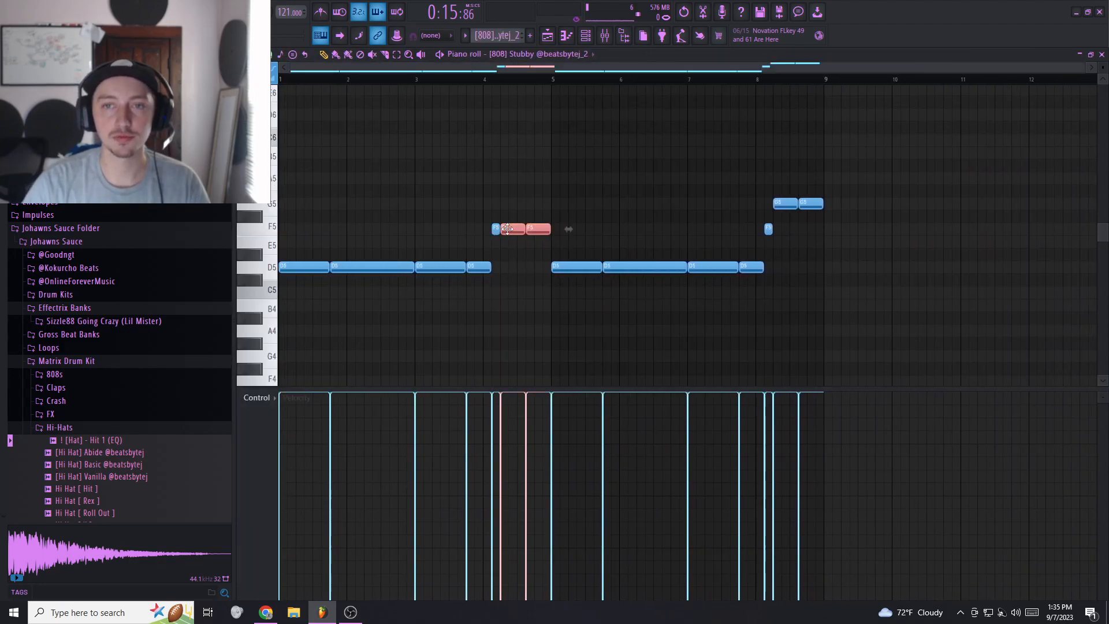
pyautogui.hotkey('shift', 'Up')
pyautogui.hotkey('shift', 'Up')
pyautogui.hotkey('shift', 'Down')
pyautogui.hotkey('shift', 'Down')
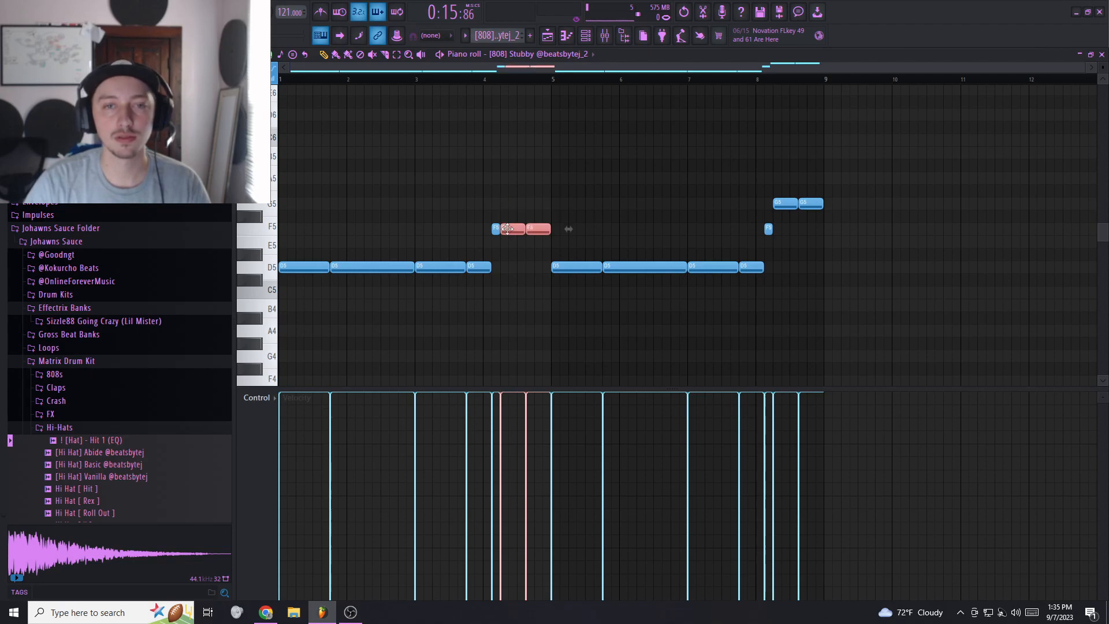
pyautogui.click(556, 36)
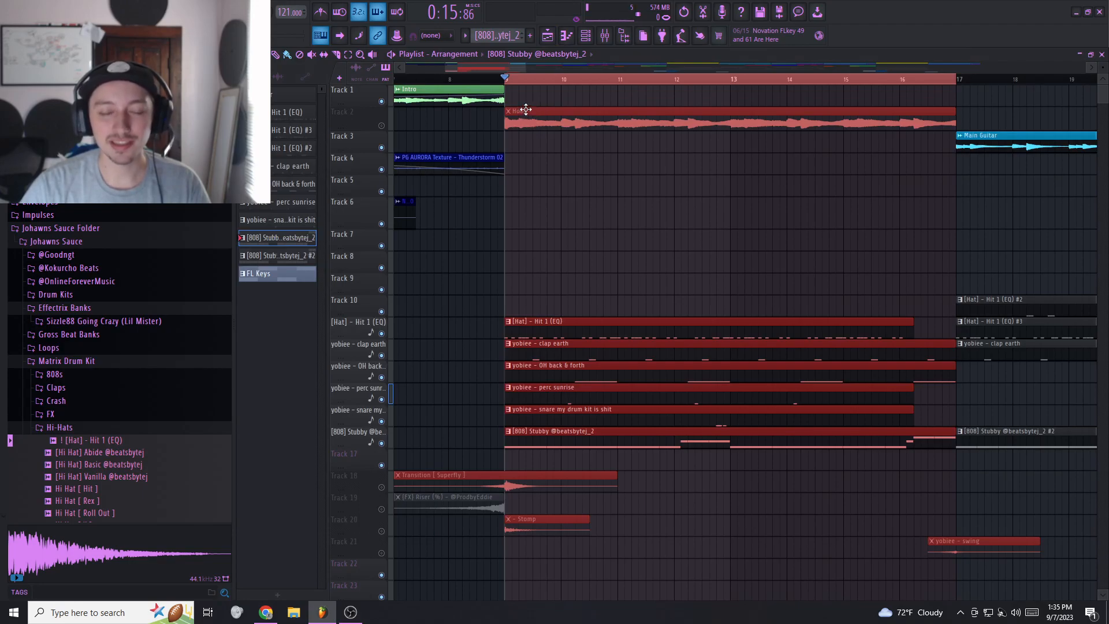
# - Play the hook's drums with the 808 while viewing the 808 notes in the piano roll, and stop back in the playlist
pyautogui.doubleClick(569, 438)
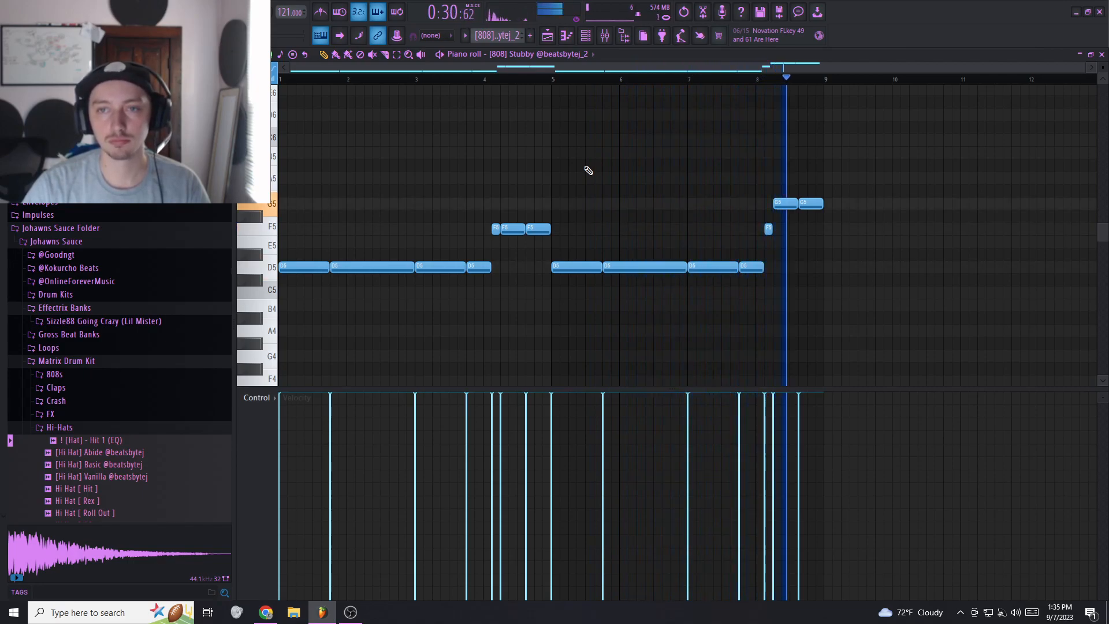
pyautogui.press('F5')
pyautogui.press('space')
# - Unmute the Hook melody on Track 2 and the yobiee - swing clip on Track 21, playing from the hook into the Main Guitar section
pyautogui.click(382, 126)
pyautogui.press('space')
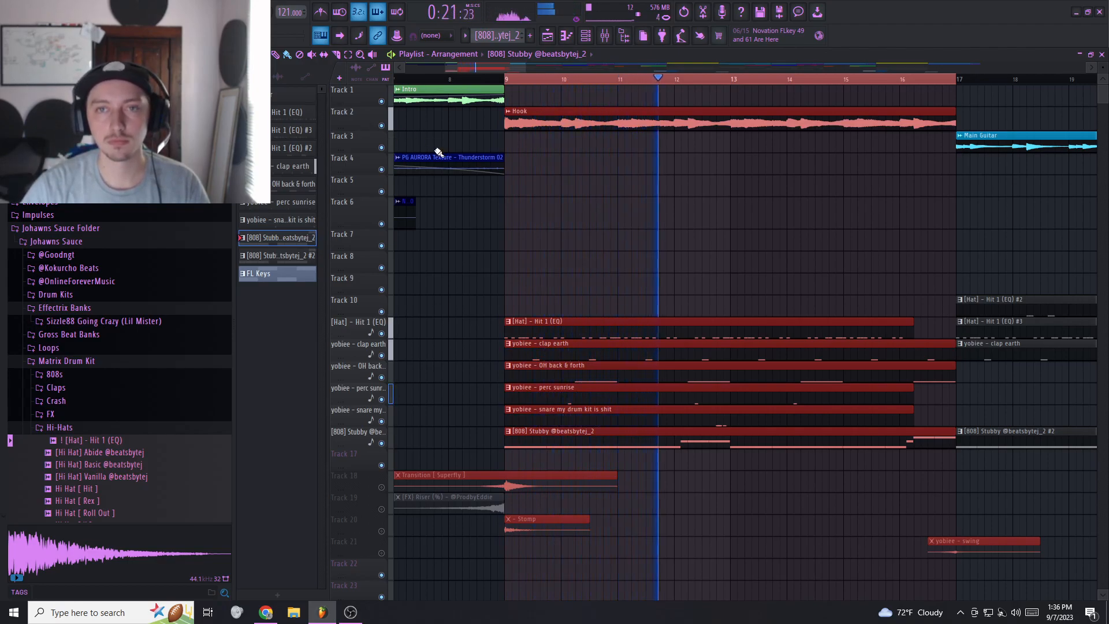
pyautogui.scroll(-6, 439, 154)
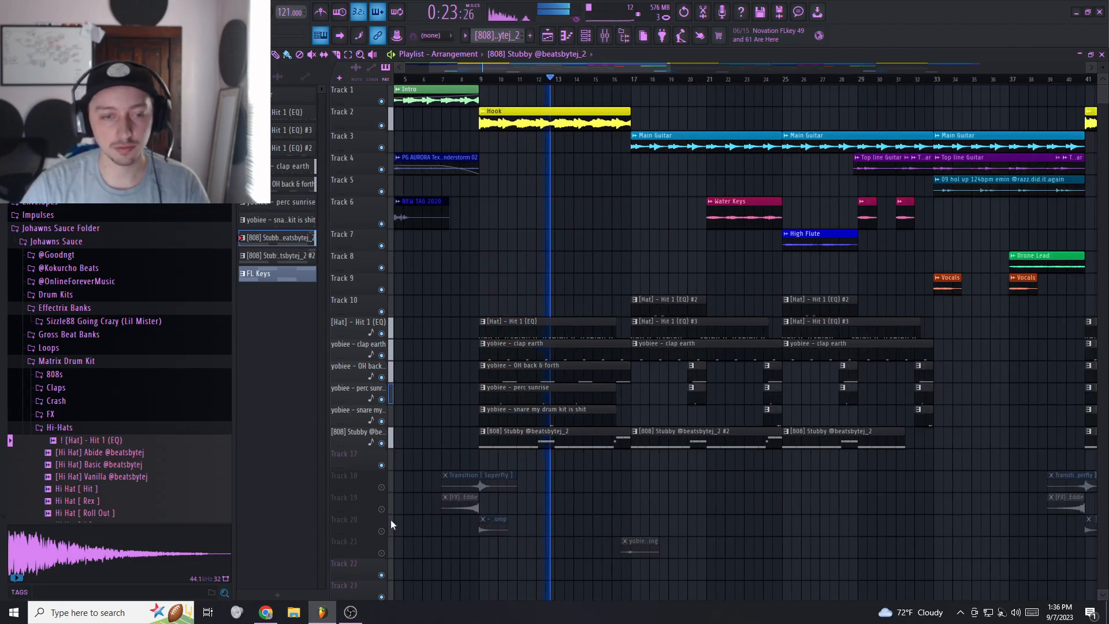
pyautogui.click(382, 553)
pyautogui.scroll(3, 606, 491)
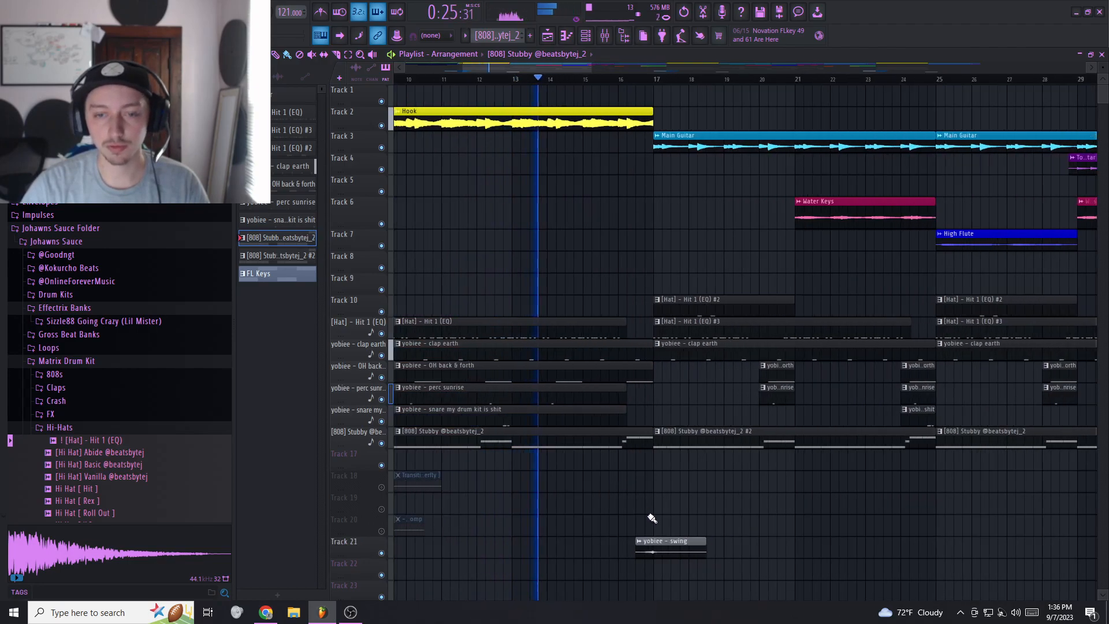
pyautogui.scroll(2, 663, 552)
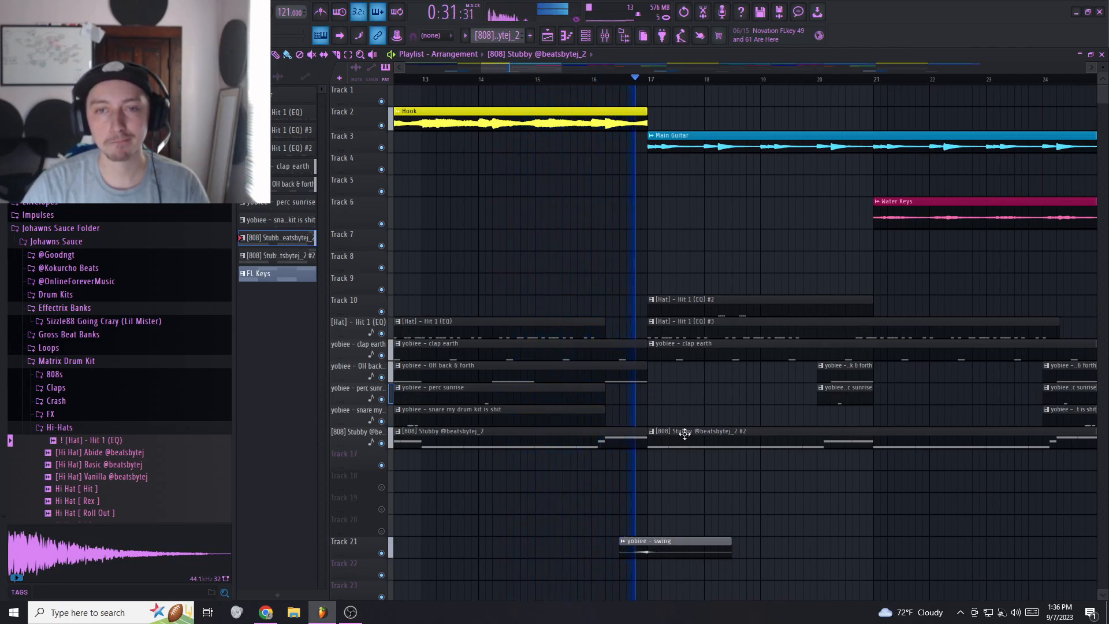
pyautogui.scroll(-2, 686, 437)
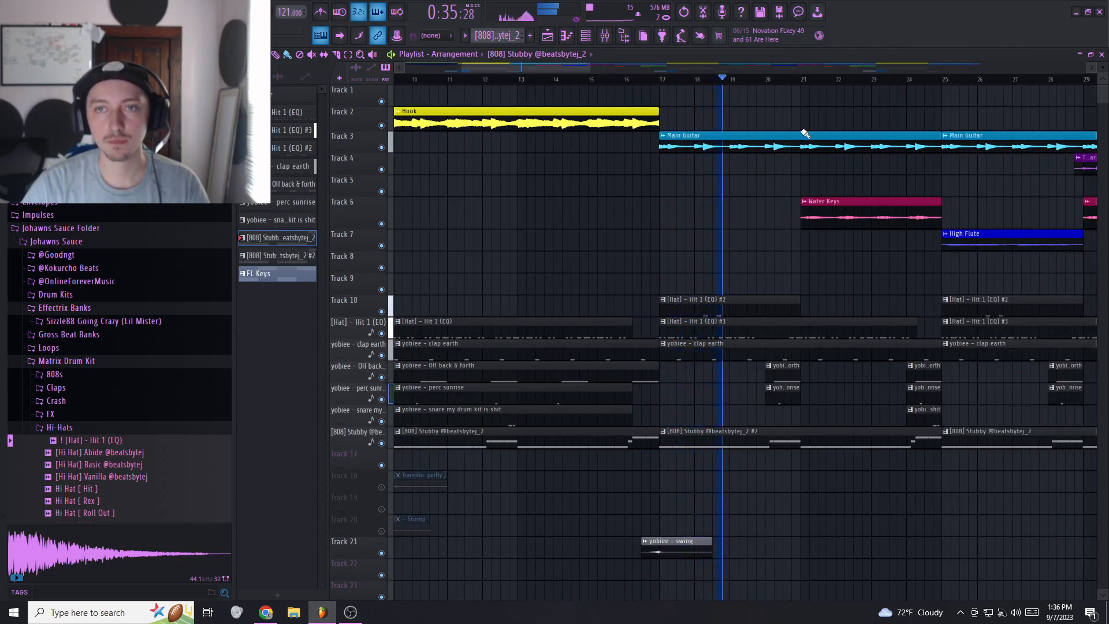
# - Select bars 17 to 21 for playback and inspect the [Hat] - Hit 1 (EQ) #2 notes in the piano roll
pyautogui.moveTo(707, 87); pyautogui.dragTo(661, 86)
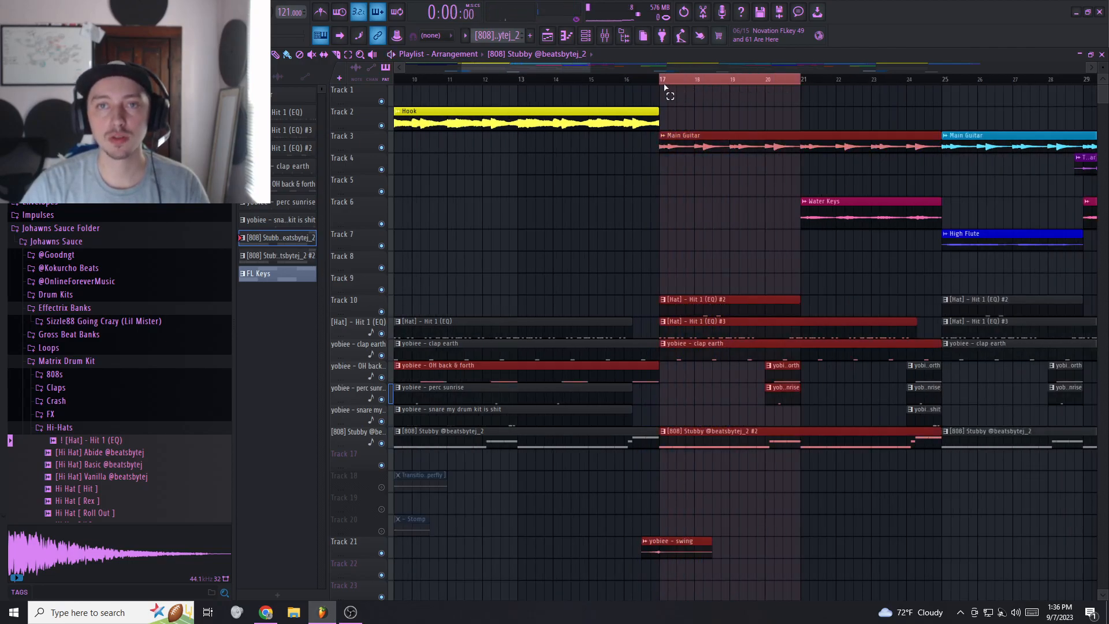
pyautogui.doubleClick(694, 305)
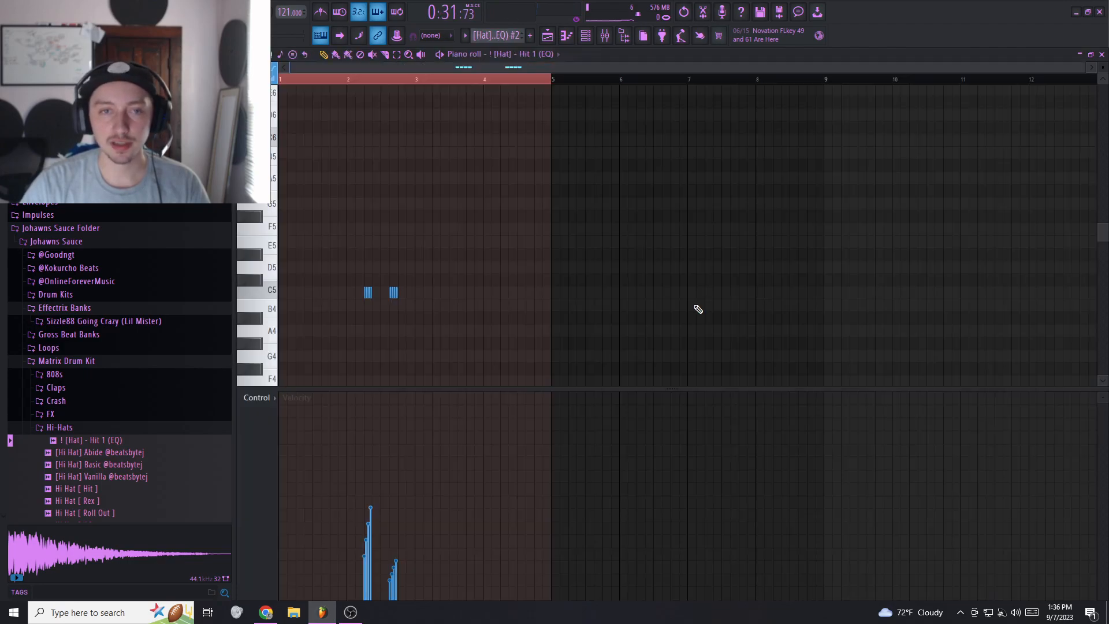
pyautogui.click(550, 36)
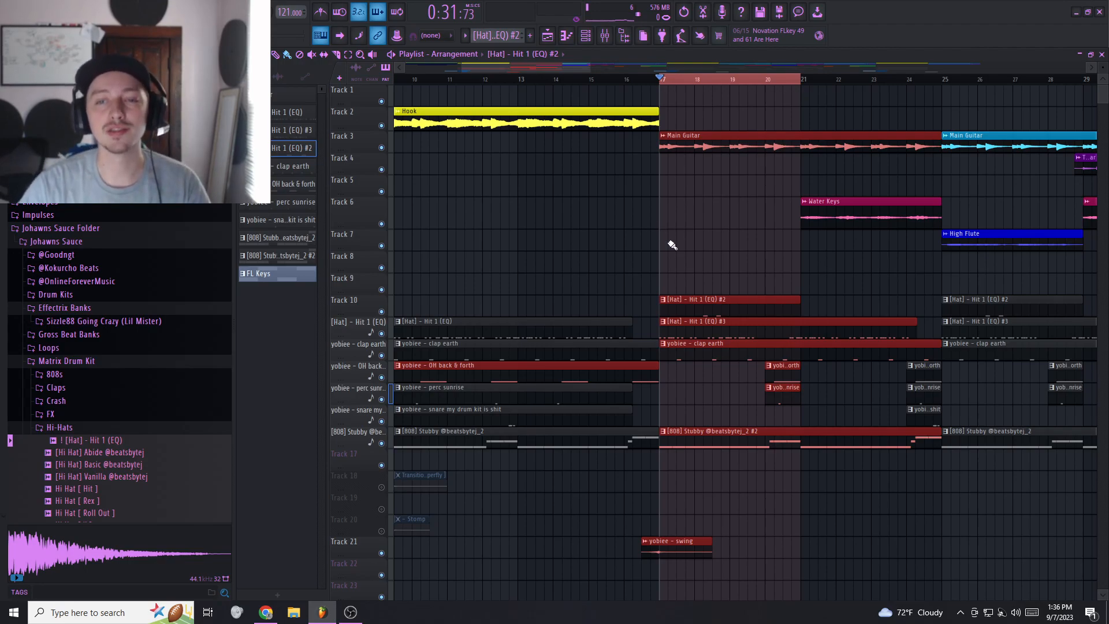
pyautogui.doubleClick(692, 313)
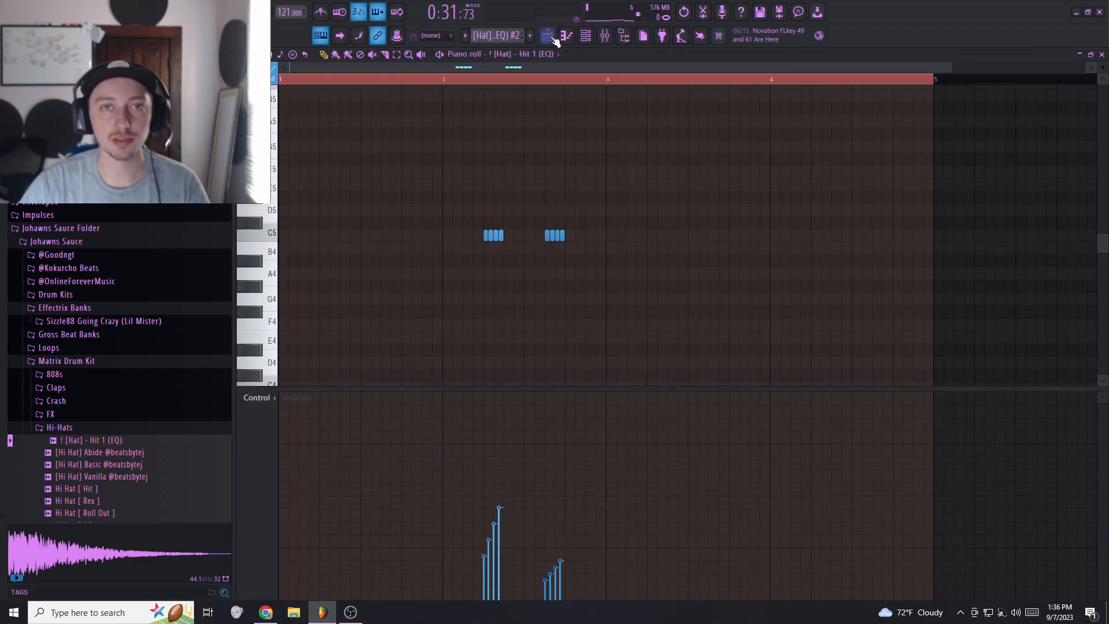
pyautogui.press('F5')
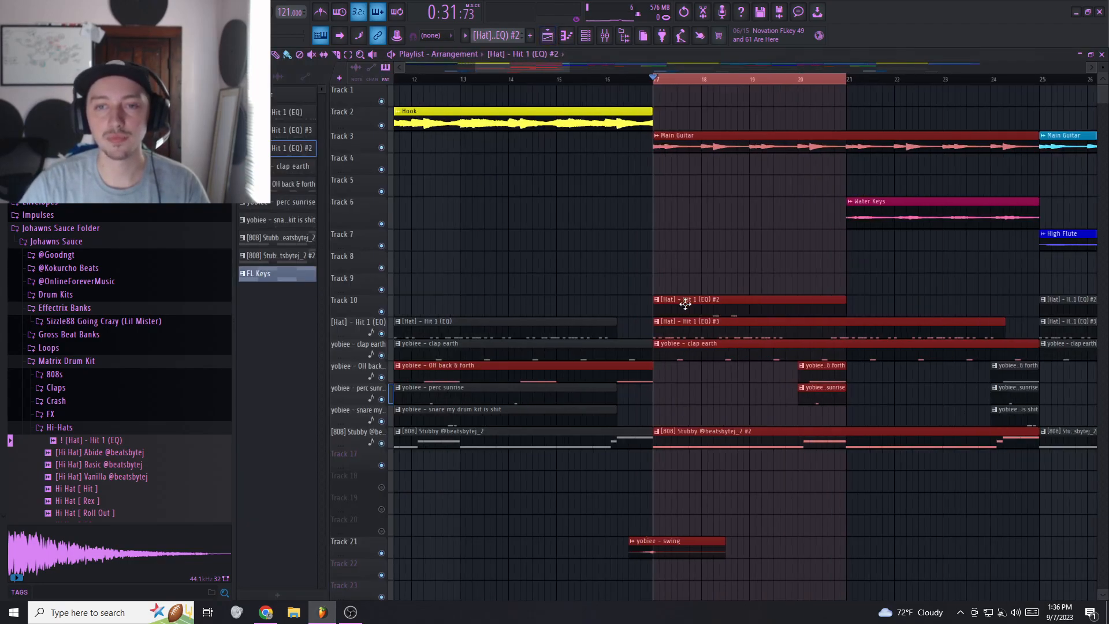
# - Play bars 17 to 21 while viewing the [Hat] - Hit 1 (EQ) #2 notes, and clear the time selection in the playlist
pyautogui.doubleClick(685, 305)
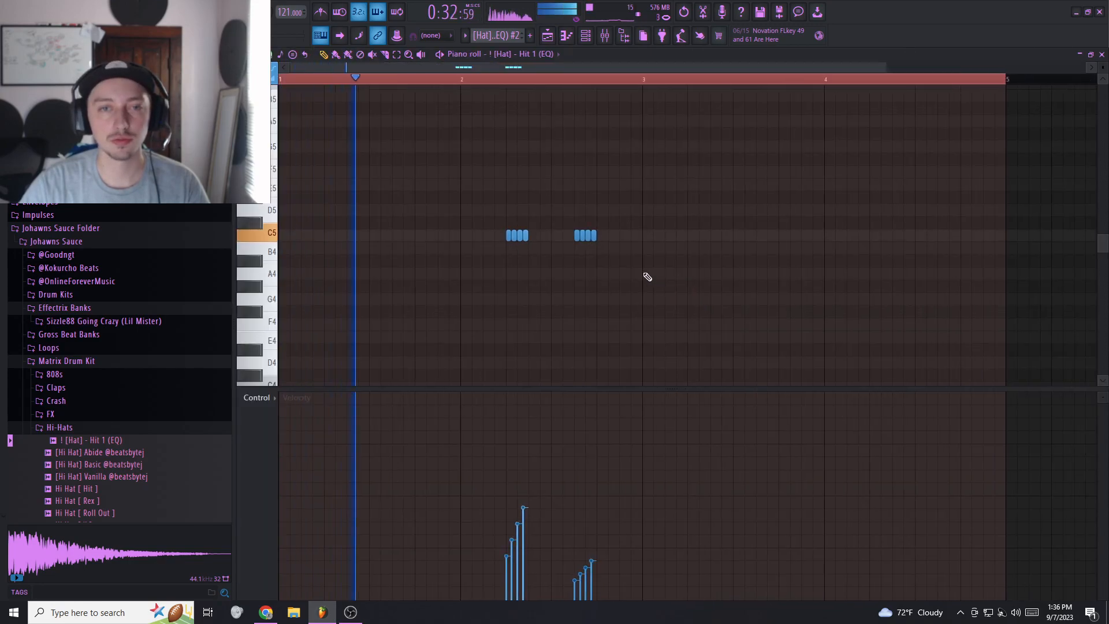
pyautogui.click(548, 36)
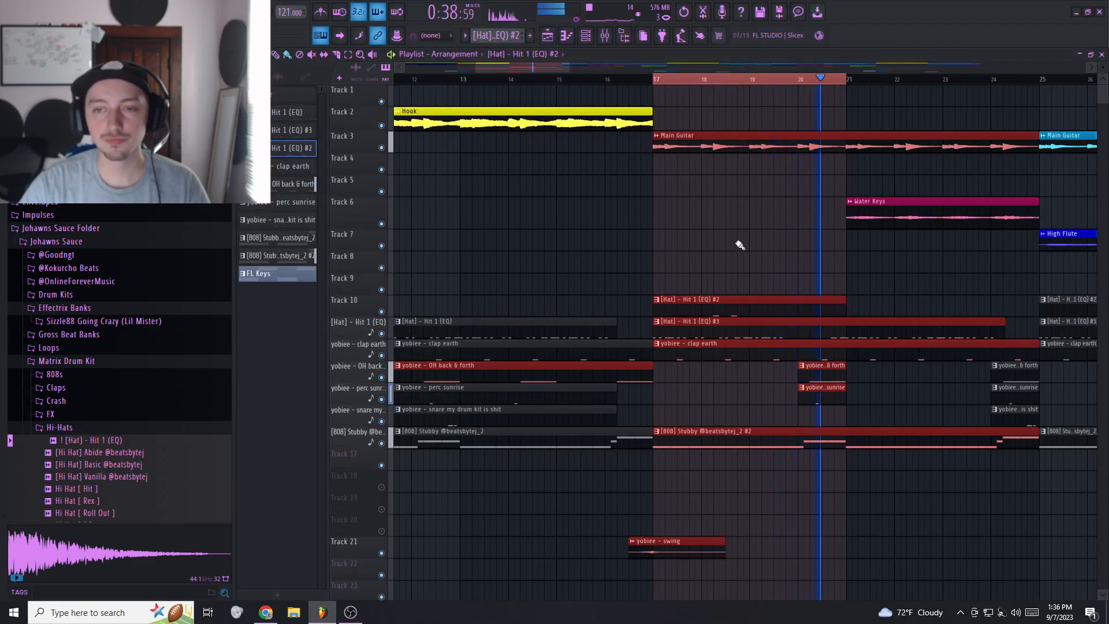
pyautogui.hotkey('ctrl', 'd')
pyautogui.press('space')
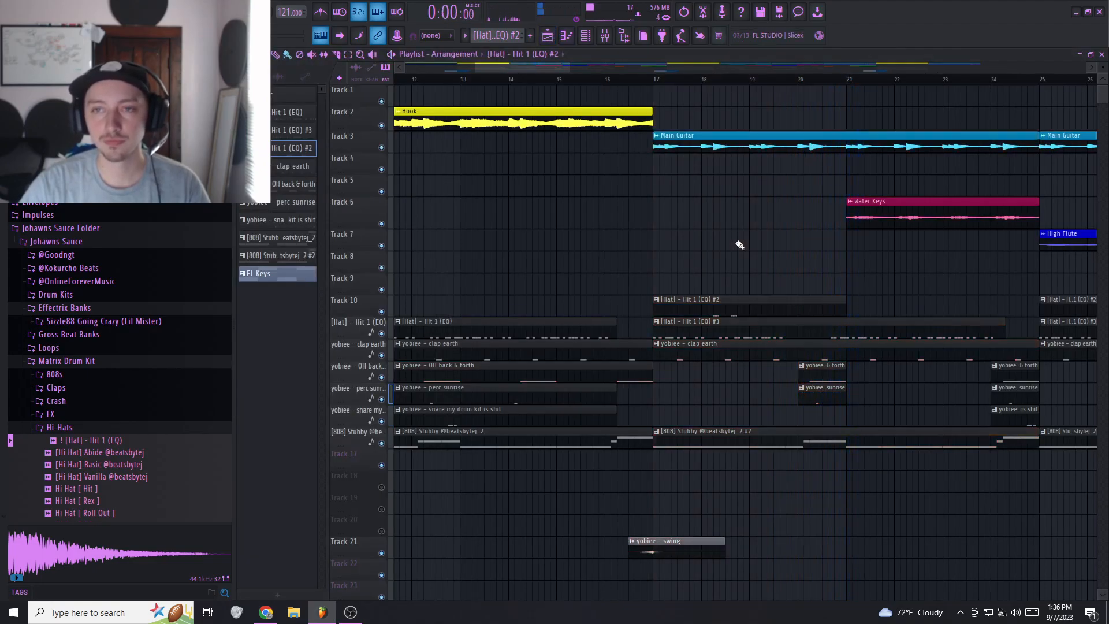
# - Review the hi-hat rolls of the [Hat] - Hit 1 (EQ) #2 pattern in the piano roll once more and return to the playlist
pyautogui.keyDown('ctrl'); pyautogui.scroll(-1, 733, 244); pyautogui.keyUp('ctrl')
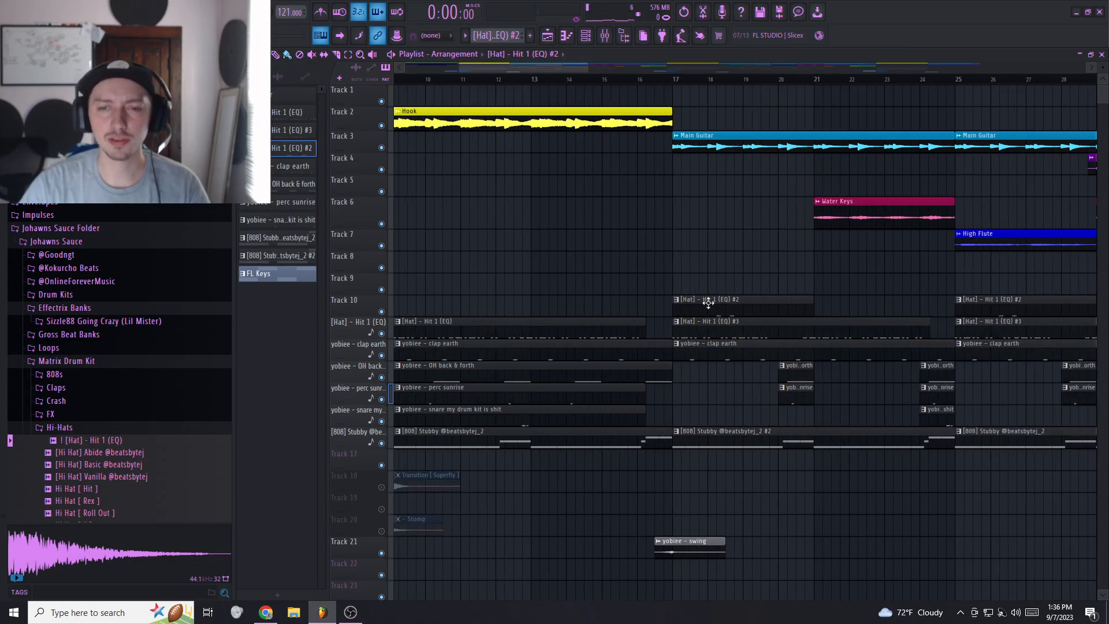
pyautogui.scroll(-1, 678, 327)
pyautogui.keyDown('ctrl'); pyautogui.scroll(-2, 678, 327); pyautogui.keyUp('ctrl')
pyautogui.keyDown('ctrl'); pyautogui.scroll(2, 700, 311); pyautogui.keyUp('ctrl')
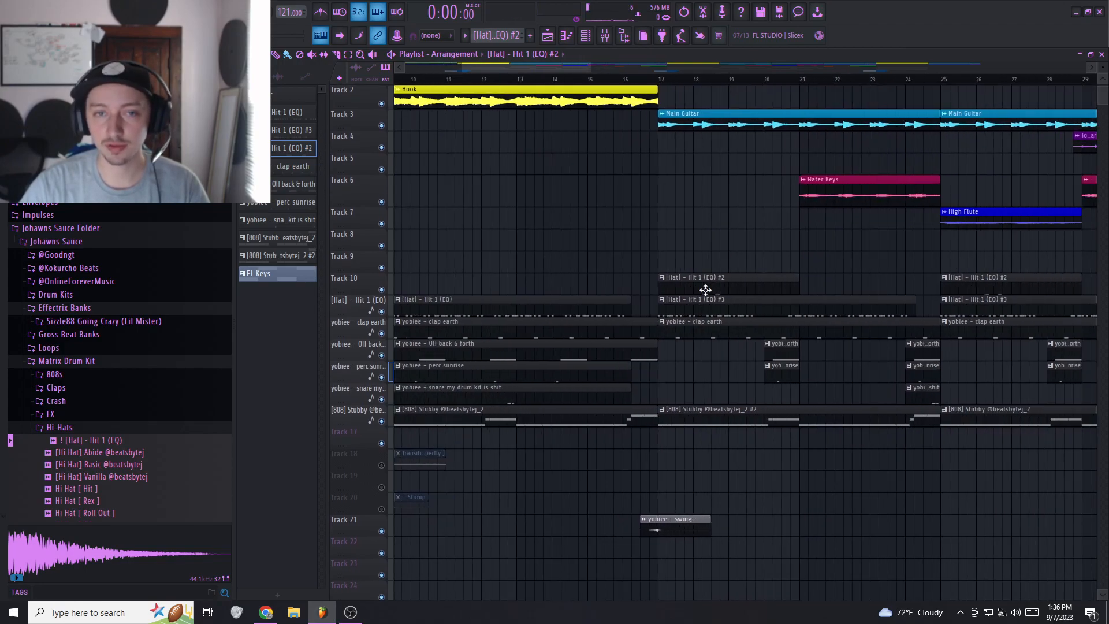
pyautogui.doubleClick(706, 290)
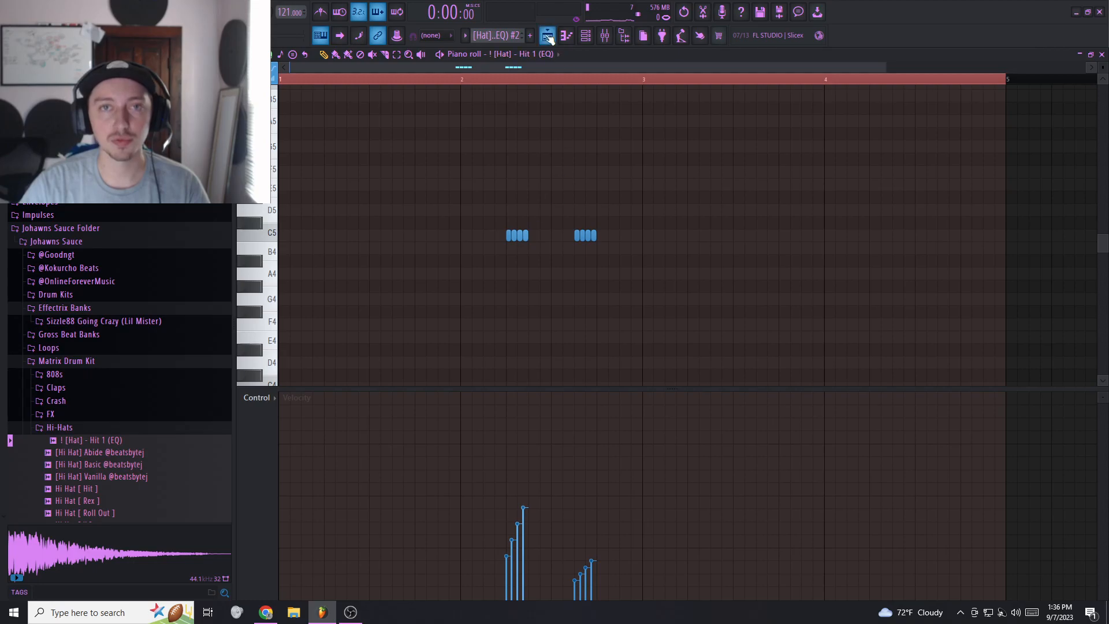
pyautogui.click(548, 36)
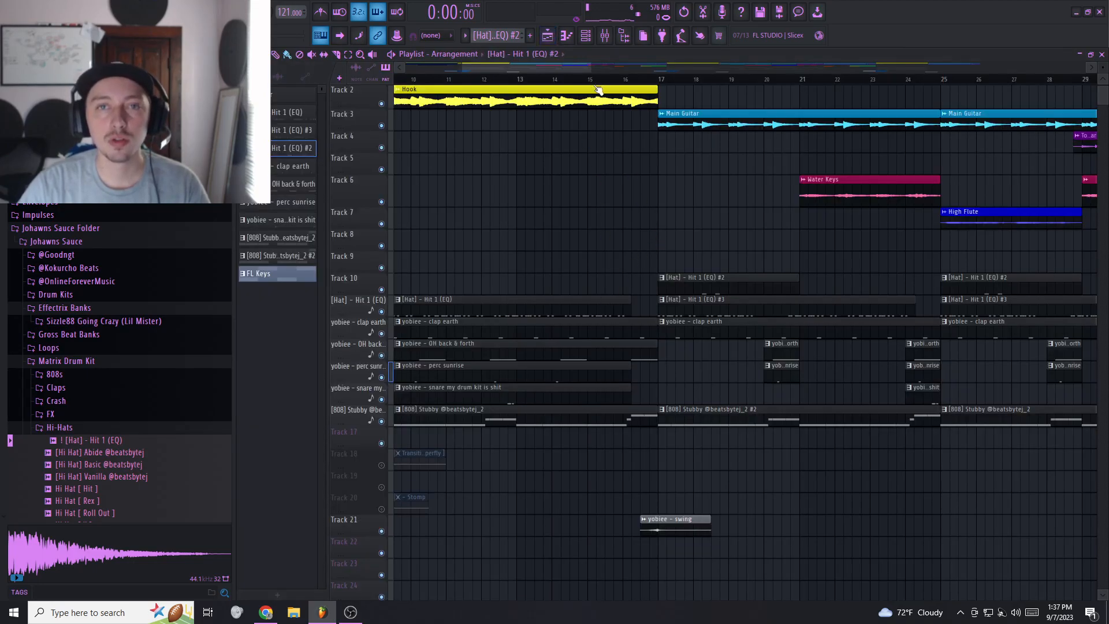
# - Examine how the drum patterns are arranged across the hook and the following Main Guitar sections in the playlist
pyautogui.scroll(-5, 595, 75)
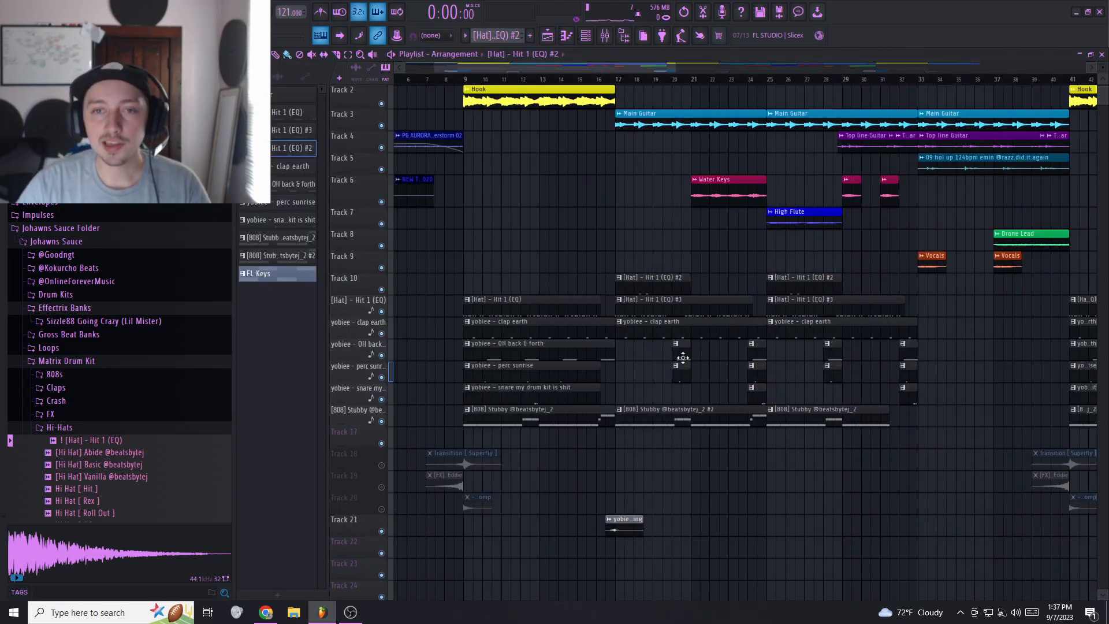
pyautogui.scroll(-1, 680, 358)
pyautogui.scroll(-2, 688, 349)
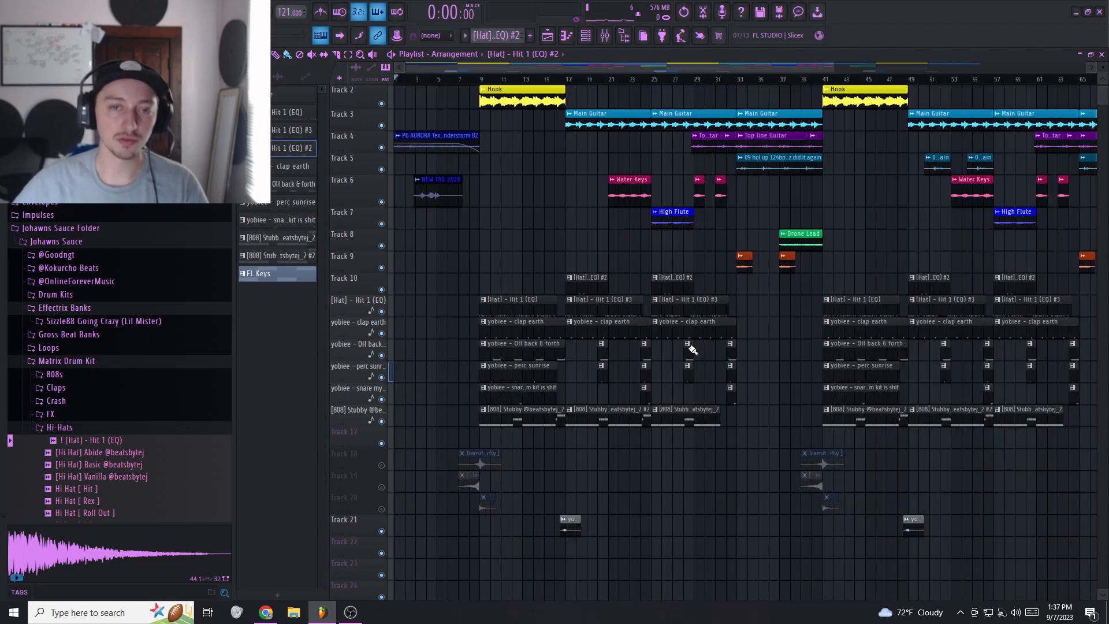
pyautogui.scroll(4, 544, 358)
pyautogui.moveTo(479, 272); pyautogui.dragTo(519, 447)
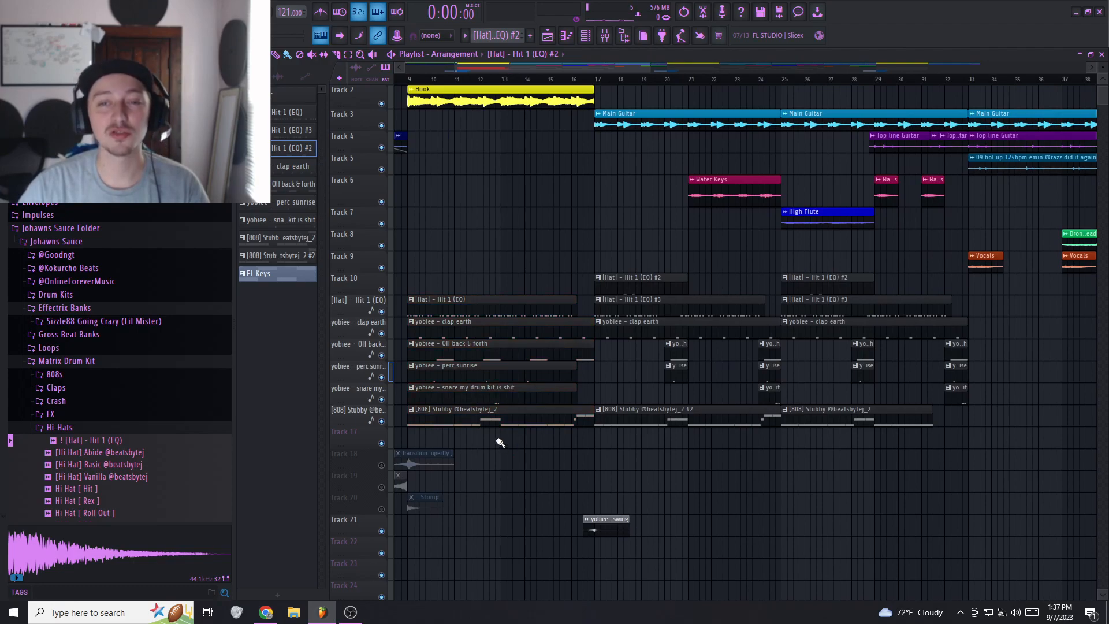
pyautogui.scroll(1, 668, 363)
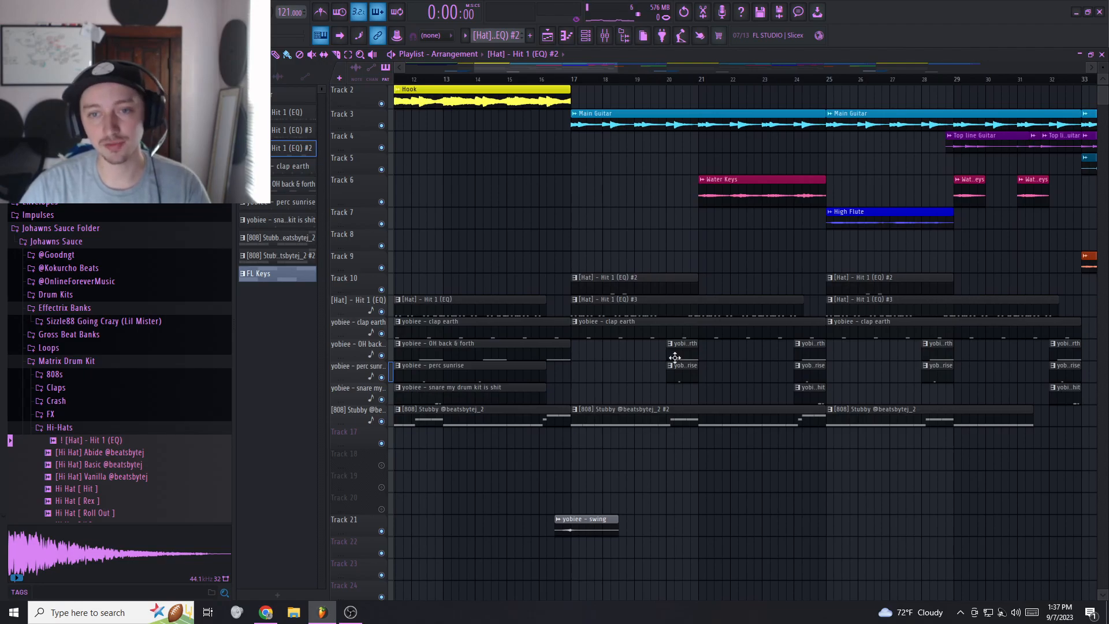
# - Set the song position to bar 17 at the start of the Main Guitar section, leaving no time range selected
pyautogui.moveTo(704, 85); pyautogui.dragTo(582, 84)
pyautogui.hotkey('ctrl', 'd')
pyautogui.scroll(2, 686, 374)
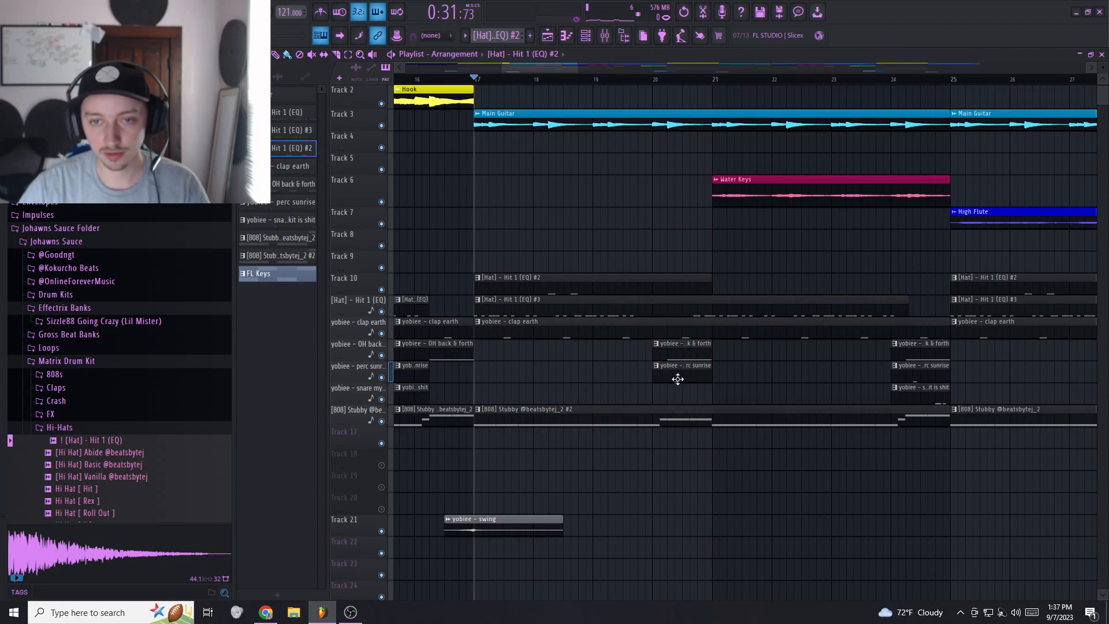
# - View the notes of the [Hat] - Hit 1 (EQ) #3 pattern at bar 17 in the piano roll and return to the playlist
pyautogui.scroll(1, 676, 379)
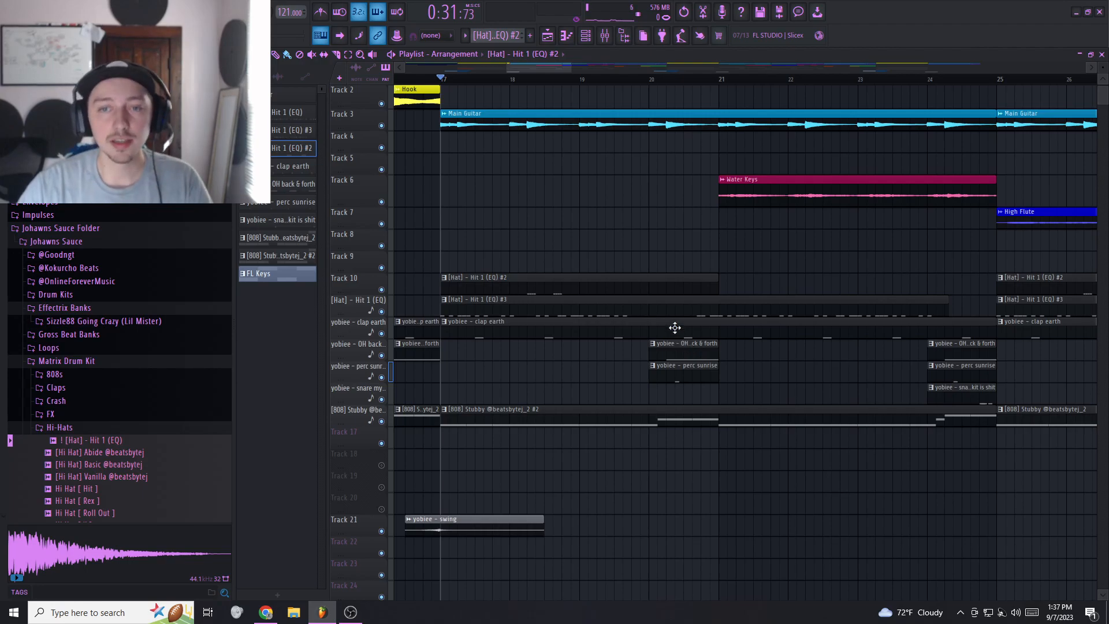
pyautogui.doubleClick(461, 305)
pyautogui.scroll(-2, 573, 257)
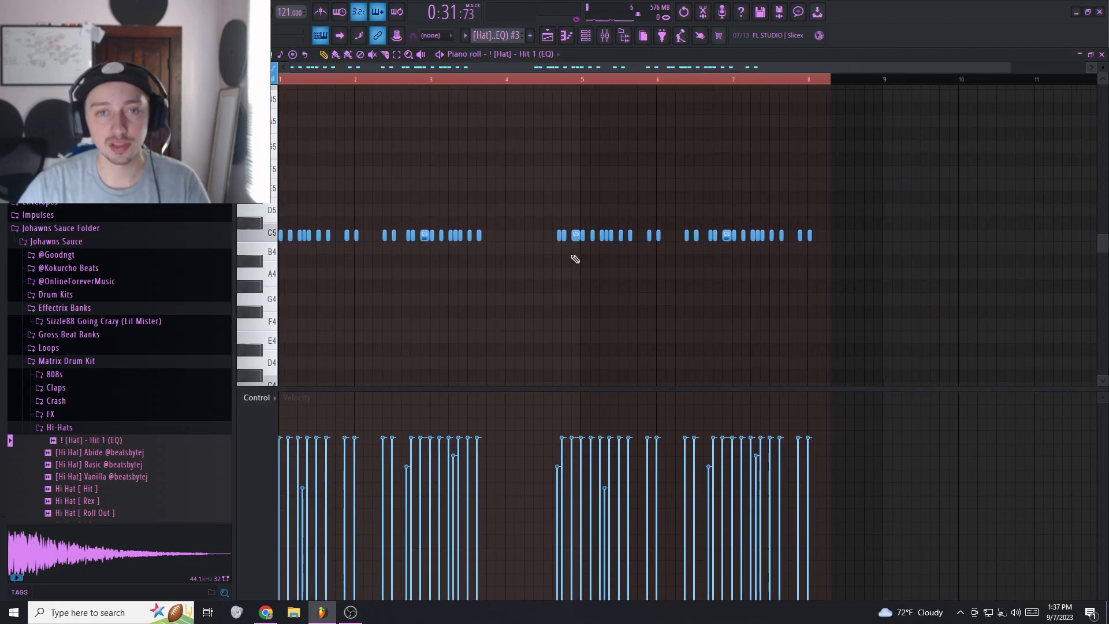
pyautogui.click(547, 35)
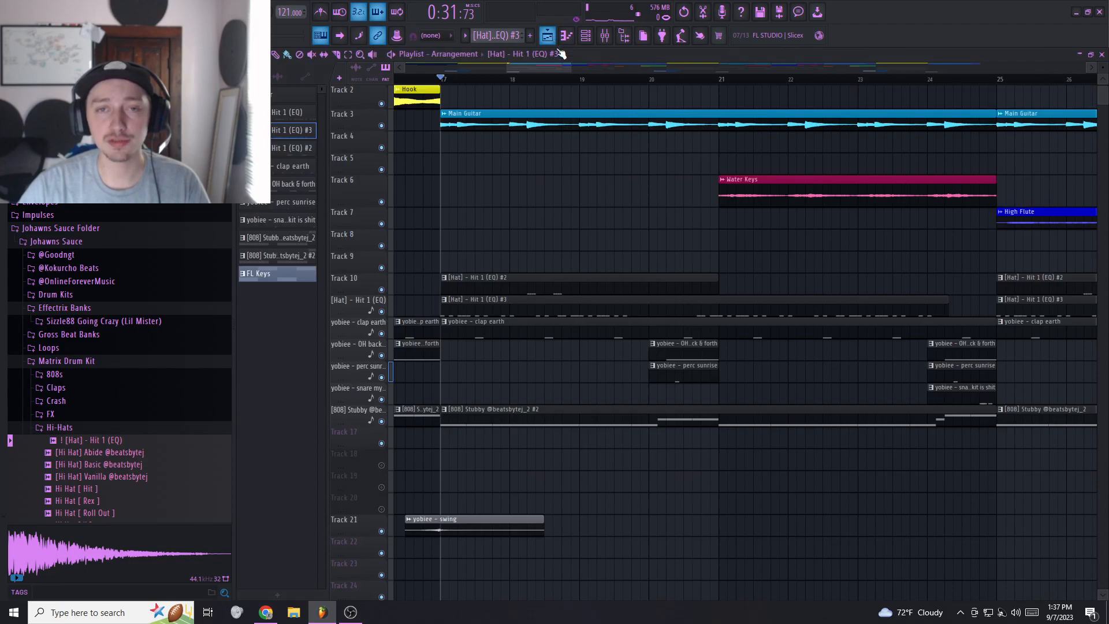
# - Select bars 17 to 21 in the playlist and play that part of the verse
pyautogui.moveTo(454, 80); pyautogui.dragTo(726, 105)
pyautogui.press('space')
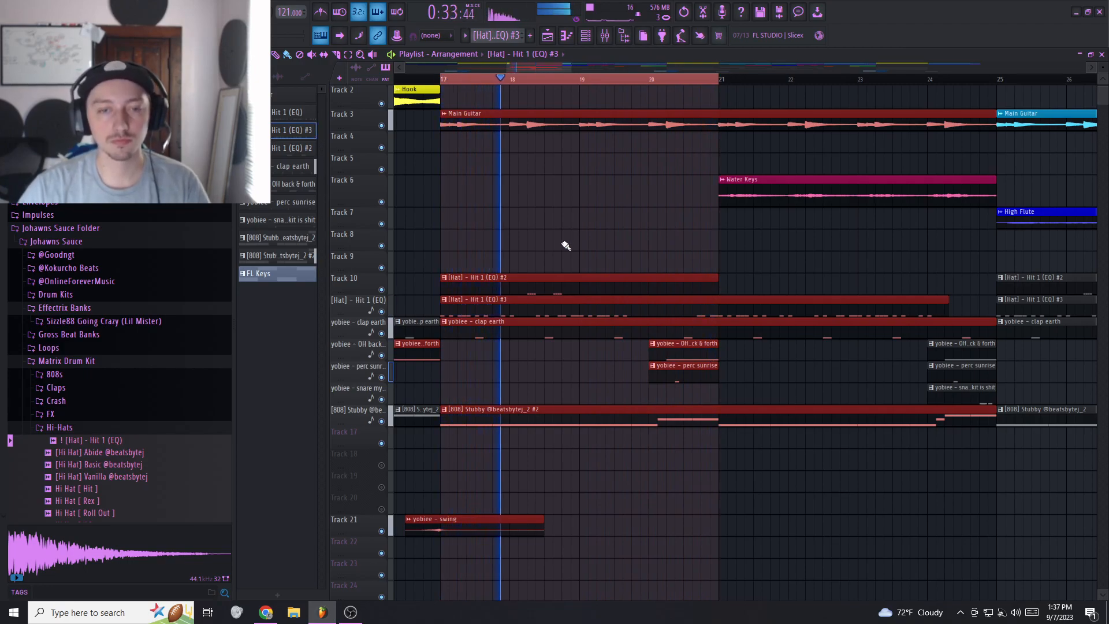
pyautogui.press('space')
pyautogui.doubleClick(488, 411)
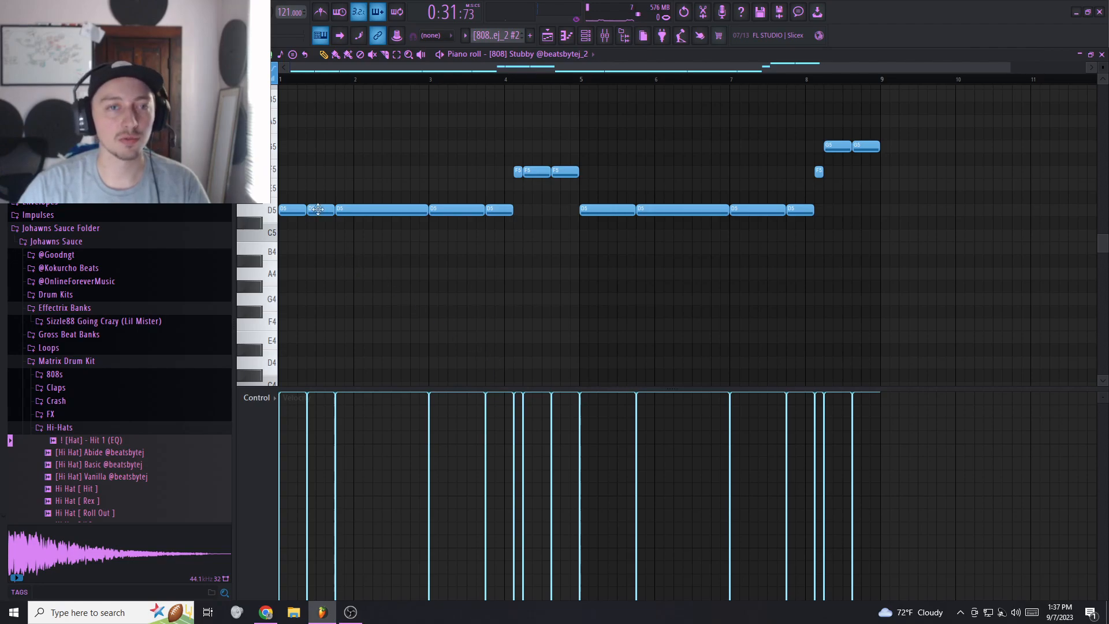
pyautogui.hotkey('shift', 'Up')
pyautogui.hotkey('shift', 'Down')
pyautogui.click(550, 39)
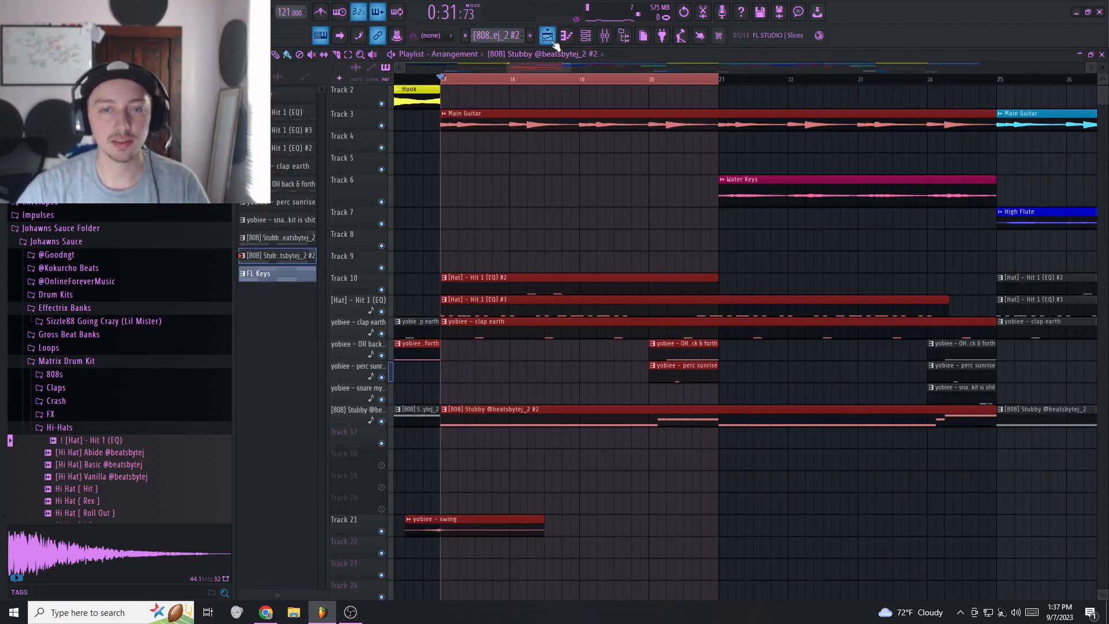
pyautogui.click(506, 265)
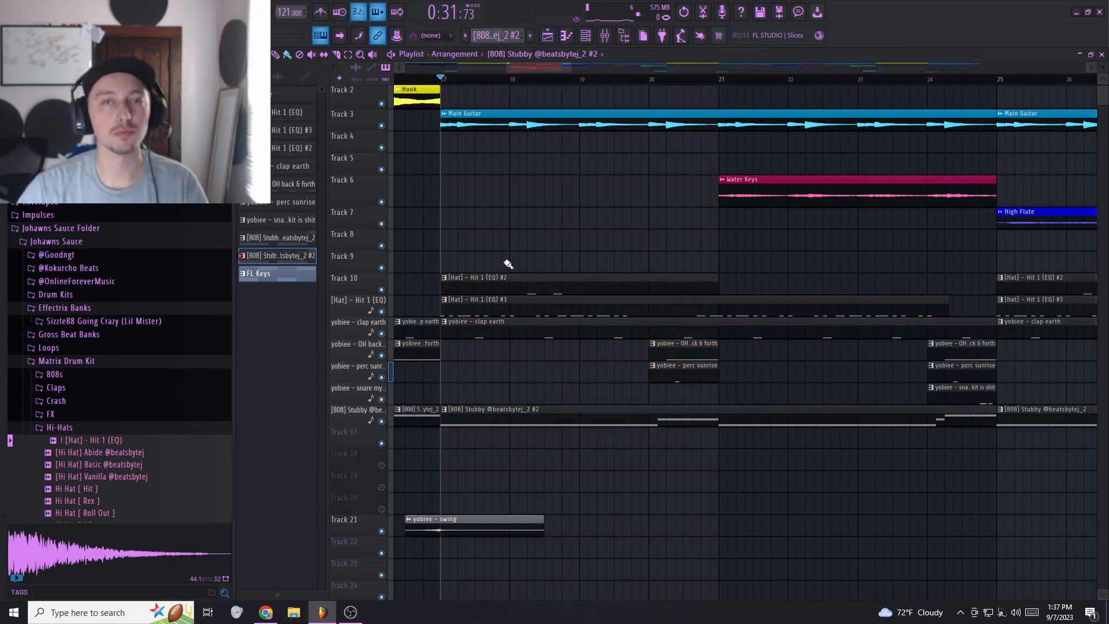
# - Examine how the hat, clap, perc, snare and 808 patterns are arranged across the hook and the Main Guitar sections
pyautogui.scroll(-2, 648, 216)
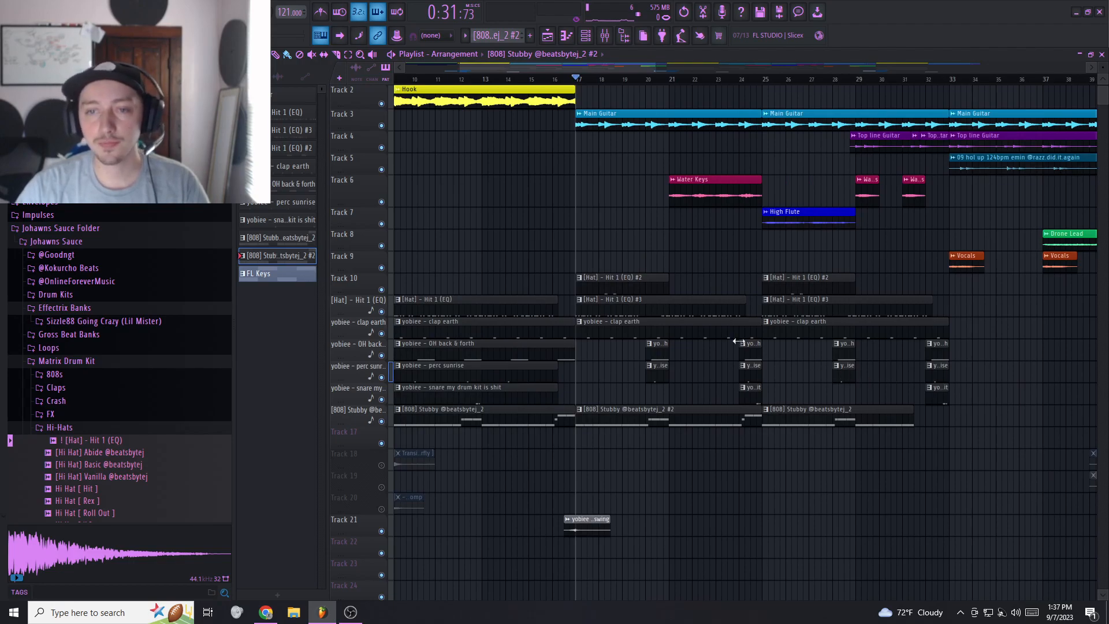
pyautogui.scroll(3, 754, 347)
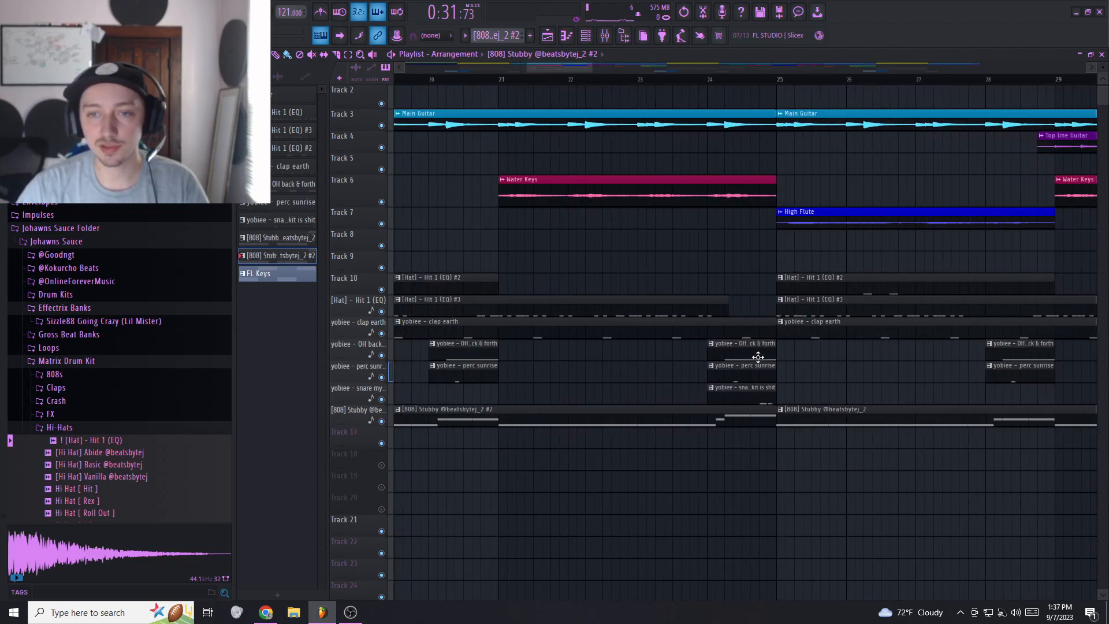
pyautogui.scroll(-2, 754, 318)
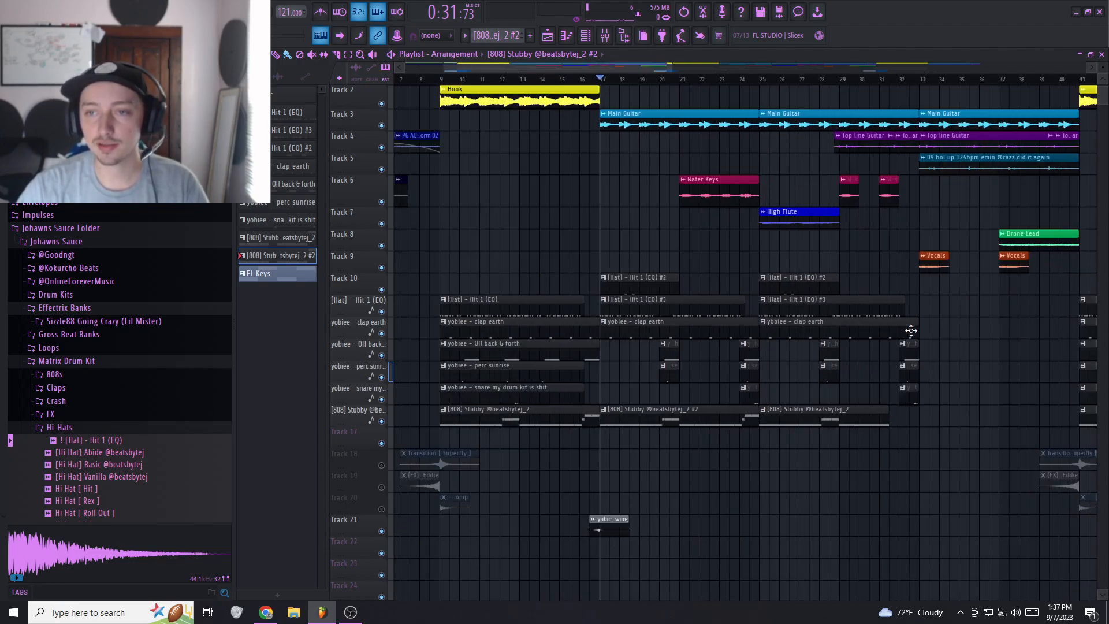
pyautogui.scroll(1, 911, 330)
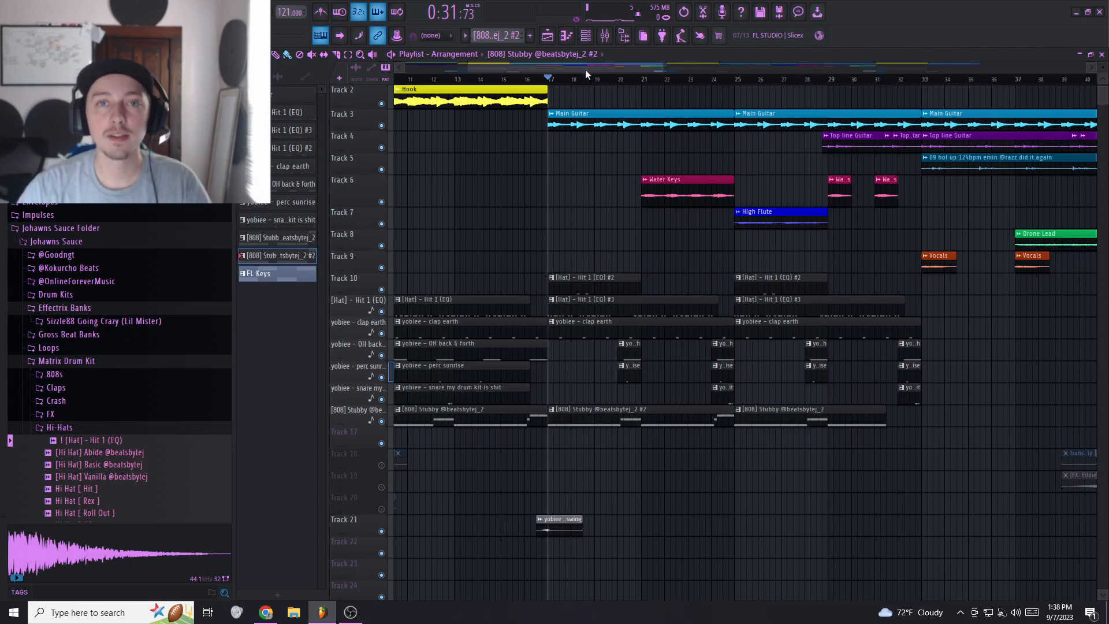
pyautogui.scroll(-2, 539, 144)
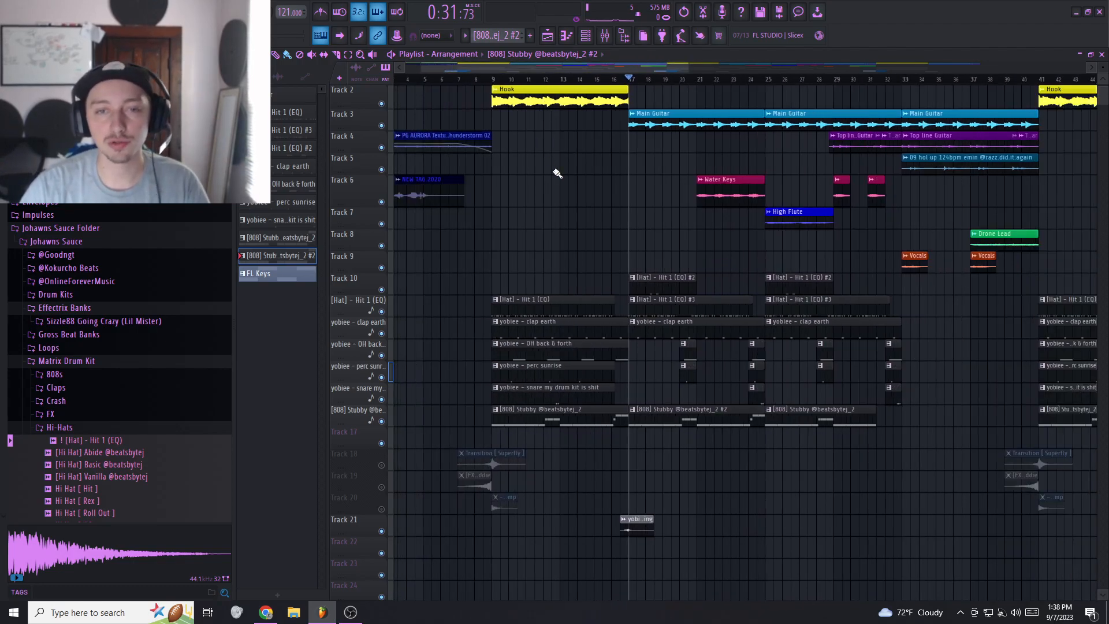
pyautogui.scroll(-3, 564, 194)
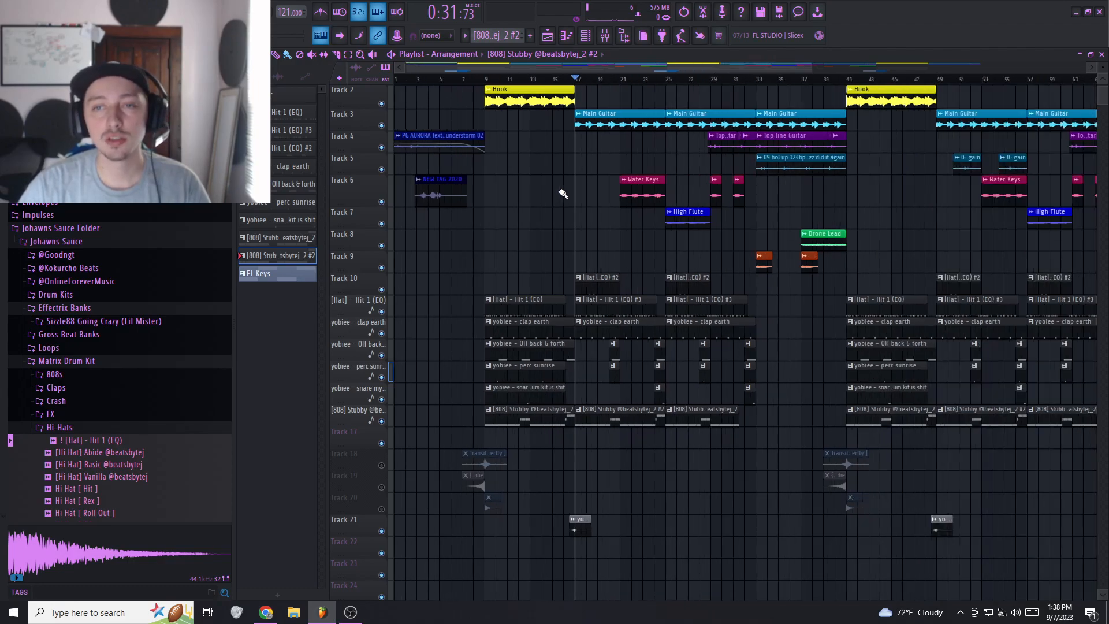
pyautogui.scroll(3, 384, 377)
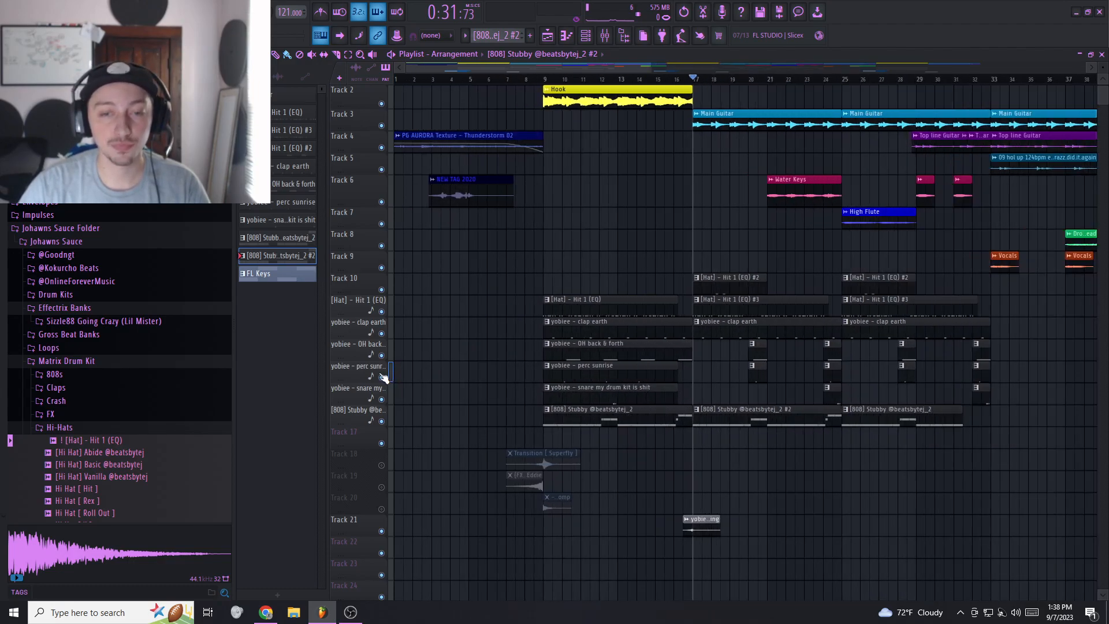
pyautogui.scroll(2, 821, 372)
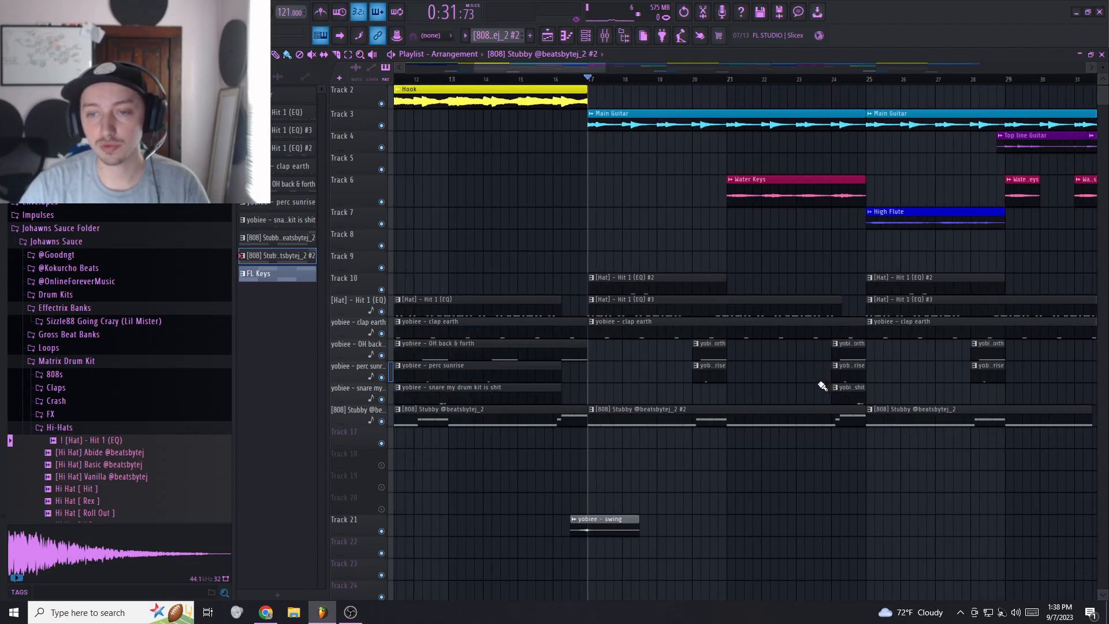
# - Pick the snare pattern clip at bar 24 and review where the open hat, perc and snare fills sit in the arrangement
pyautogui.moveTo(872, 373); pyautogui.dragTo(707, 346)
pyautogui.click(836, 393)
pyautogui.scroll(-2, 748, 314)
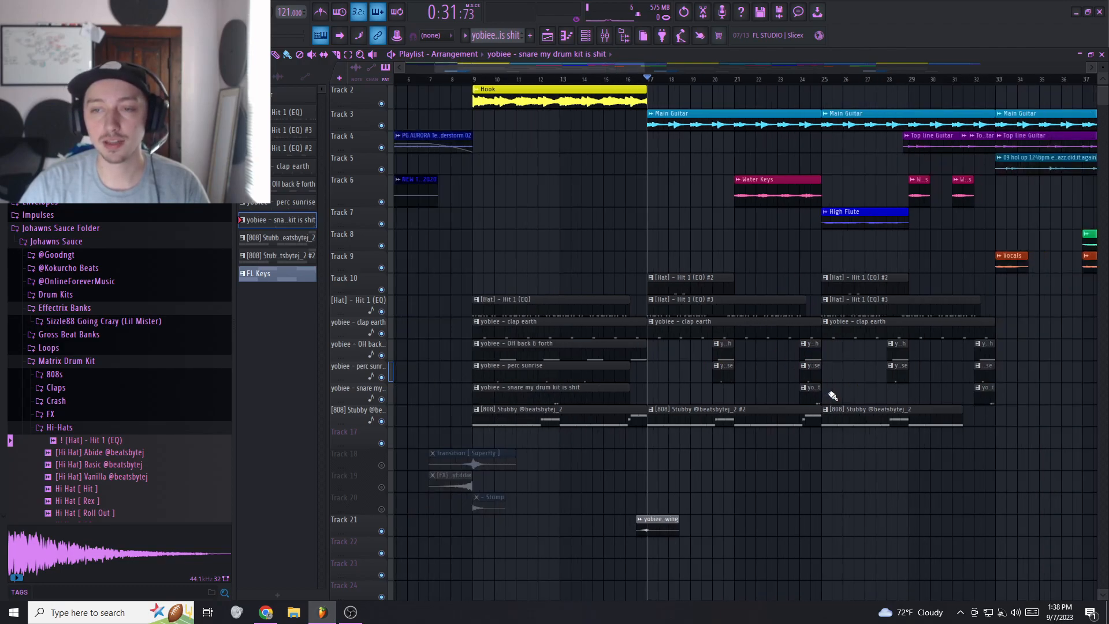
pyautogui.scroll(-3, 595, 417)
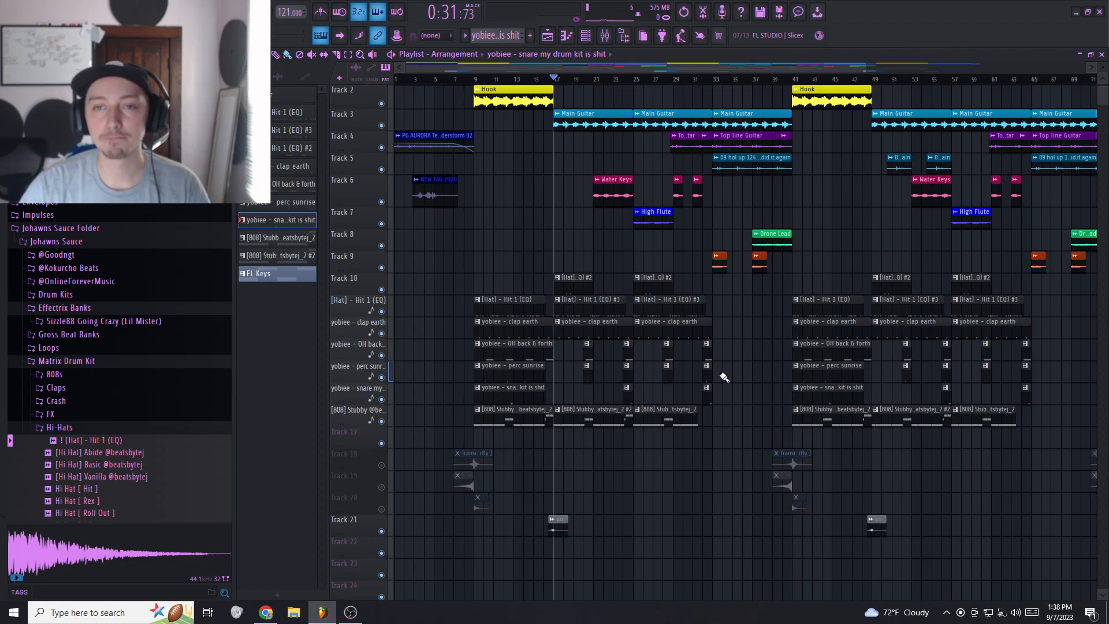
pyautogui.scroll(2, 718, 384)
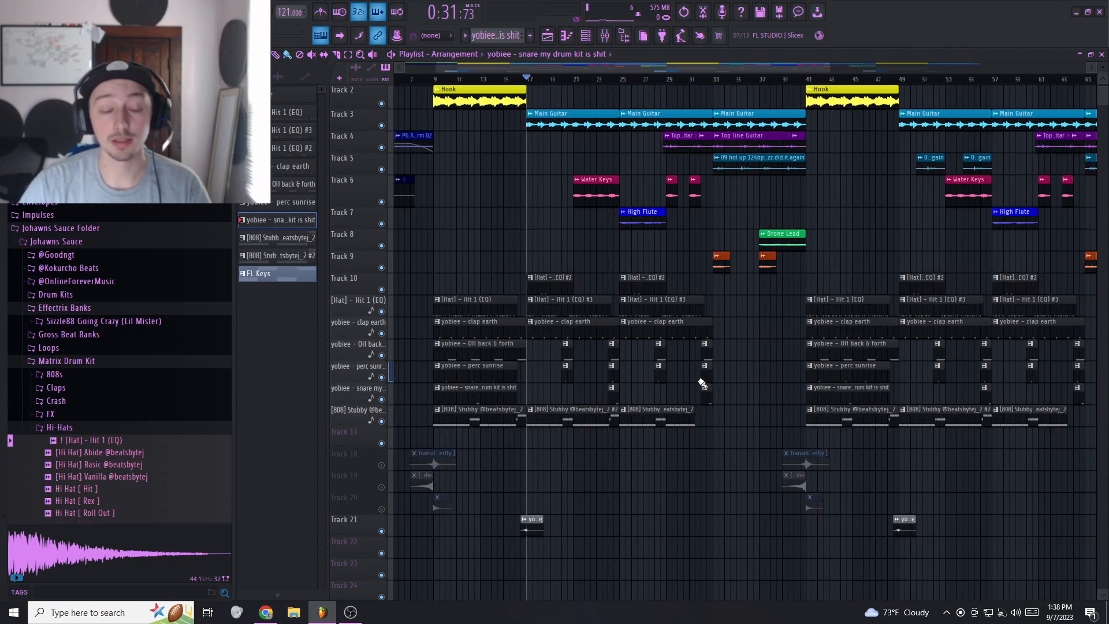
pyautogui.scroll(3, 695, 388)
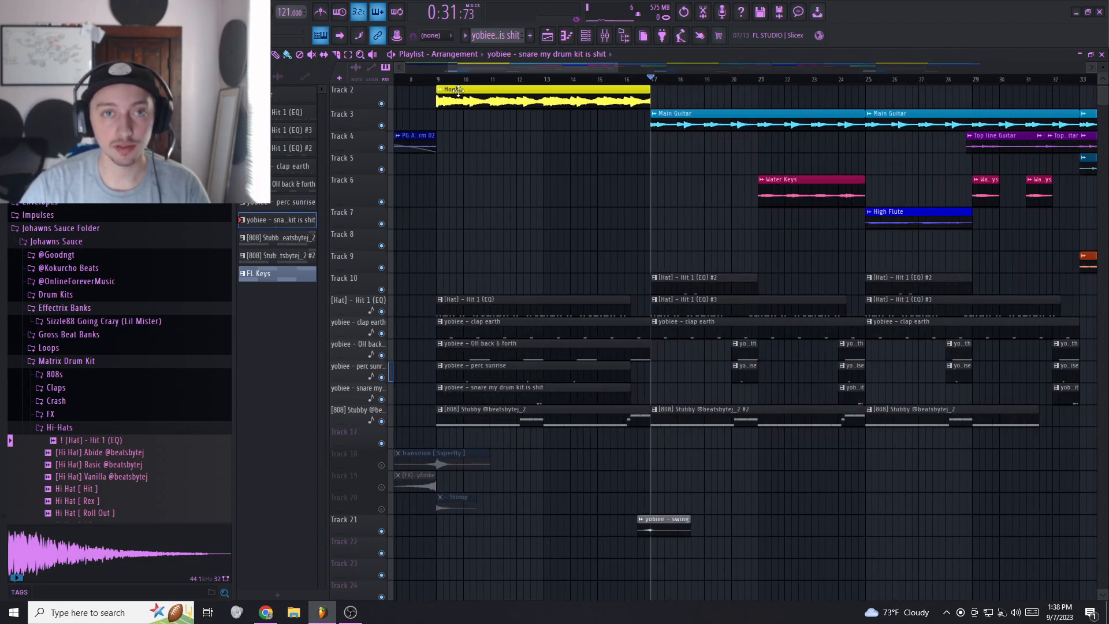
# - Unmute Track 18 with the Transition [Superfly] clip, leaving the riser and stomp tracks muted
pyautogui.hscroll(-1, 441, 74)
pyautogui.hscroll(-2, 441, 74)
pyautogui.click(381, 465)
pyautogui.click(381, 487)
pyautogui.click(382, 509)
pyautogui.click(381, 487)
pyautogui.click(382, 509)
# - Select bars 7 to 13 and play the transition into the hook
pyautogui.scroll(1, 502, 237)
pyautogui.moveTo(498, 79); pyautogui.dragTo(682, 90)
pyautogui.press('space')
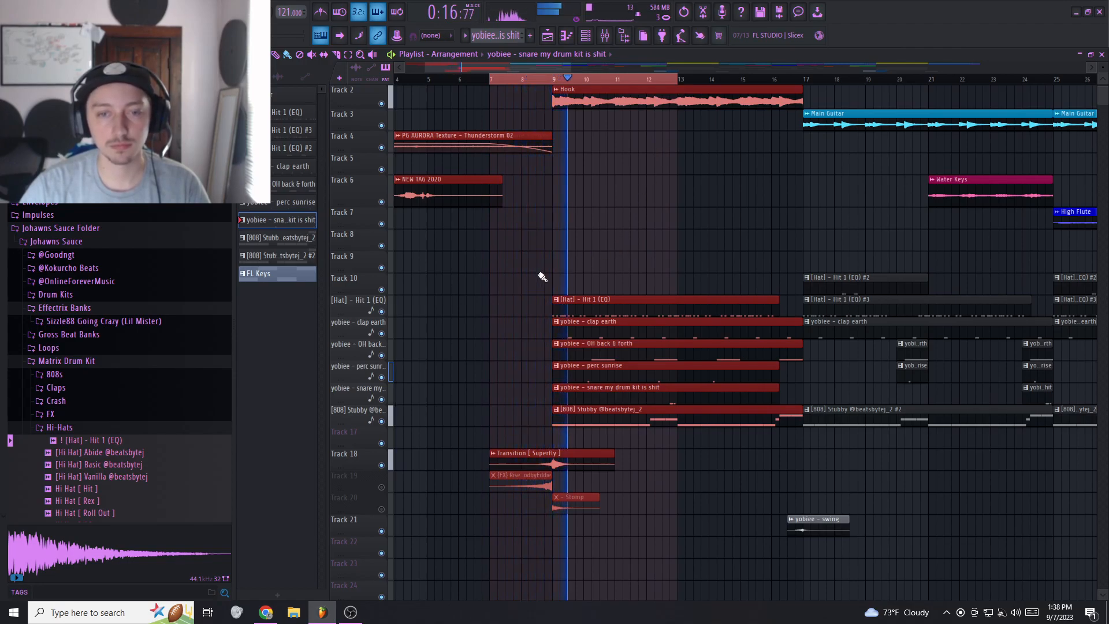
pyautogui.scroll(1, 500, 290)
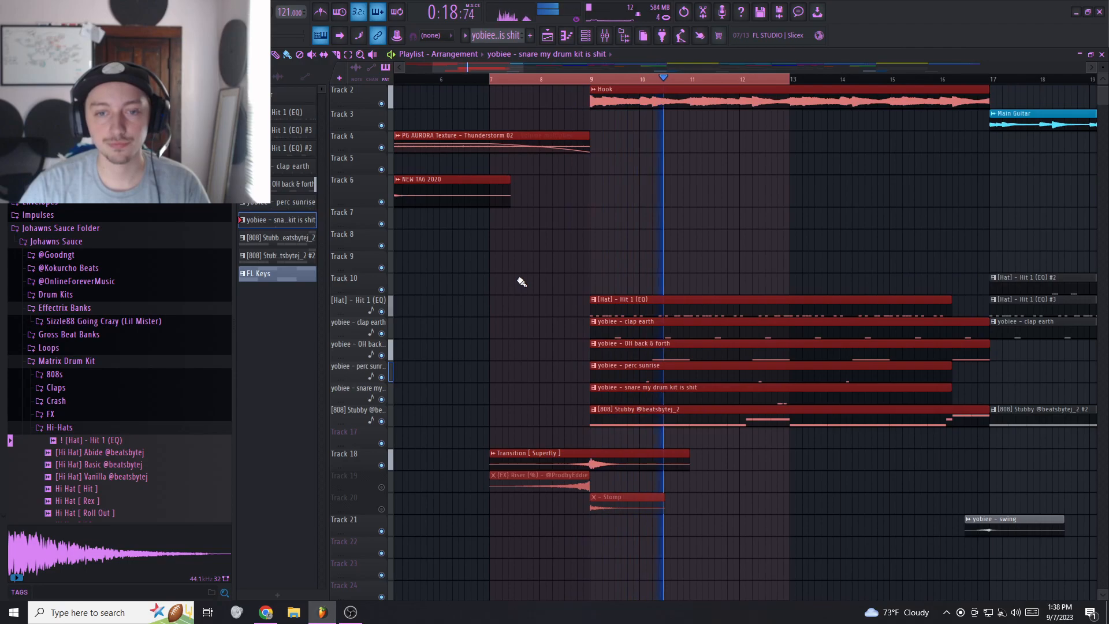
pyautogui.press('space')
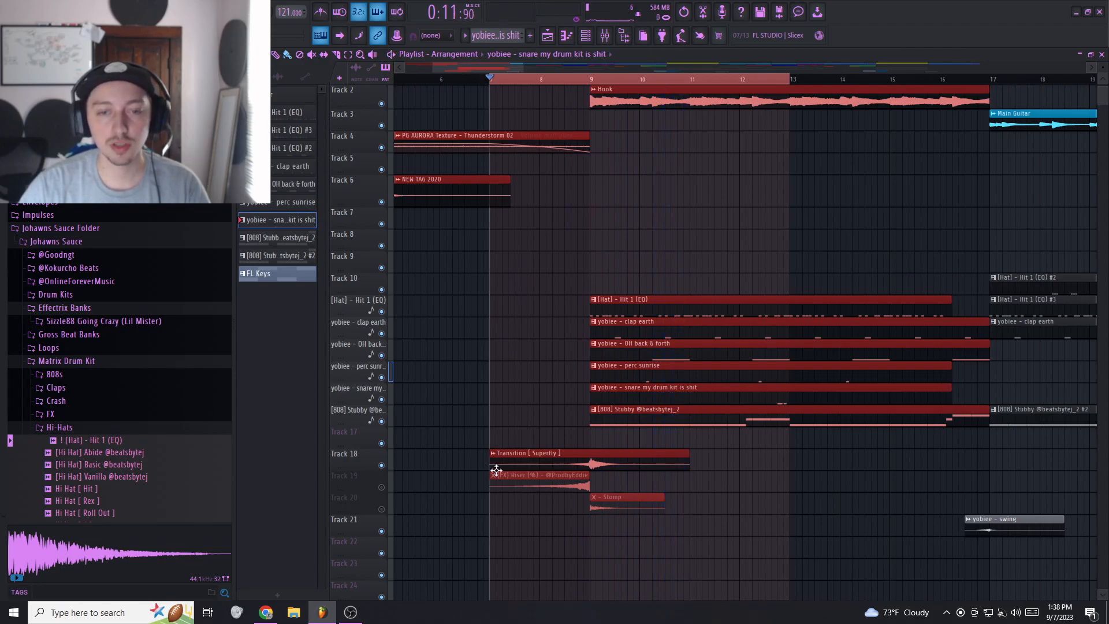
# - Unmute Track 19 with the riser and deselect the clips, keeping the time range
pyautogui.click(381, 488)
pyautogui.scroll(3, 574, 489)
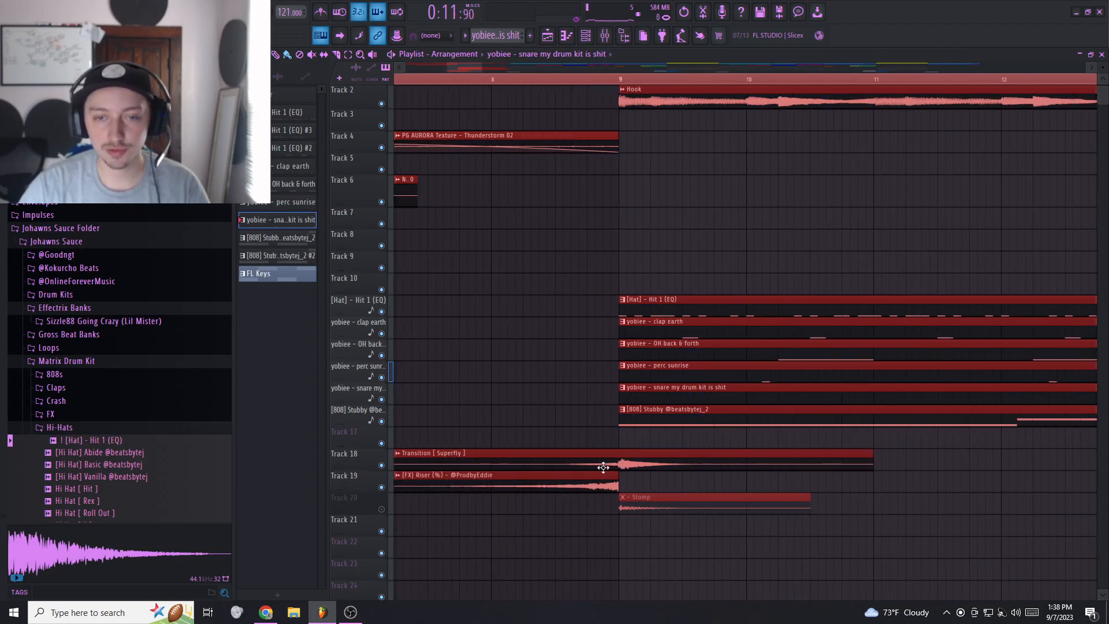
pyautogui.click(616, 444)
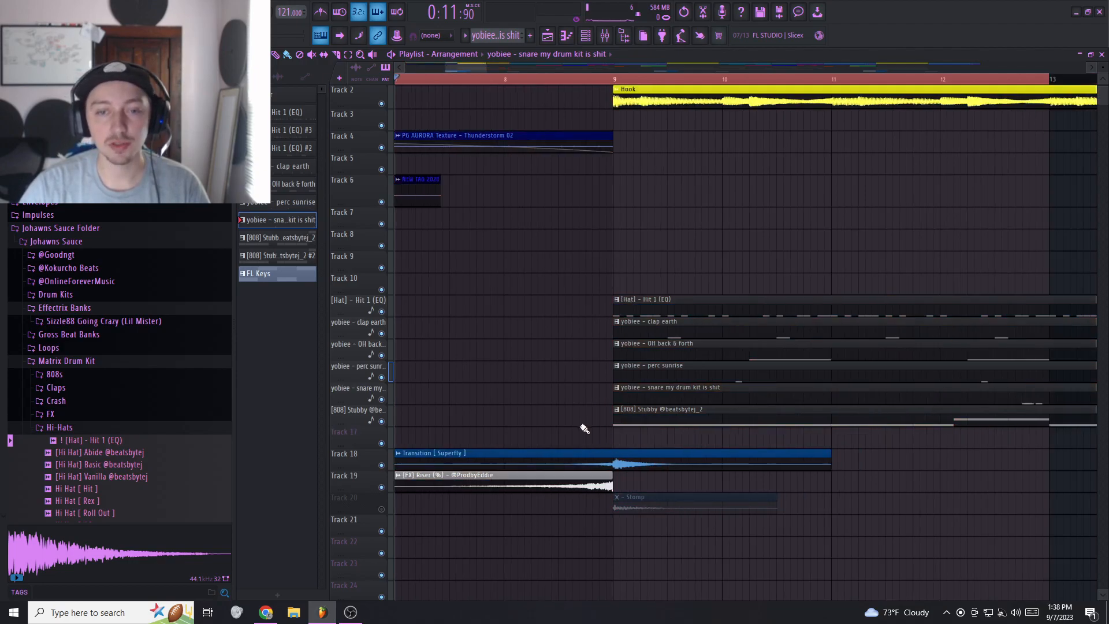
# - View the audio clip settings of the riser and of Transition [Superfly], leaving no clip window open
pyautogui.scroll(-1, 582, 428)
pyautogui.doubleClick(511, 488)
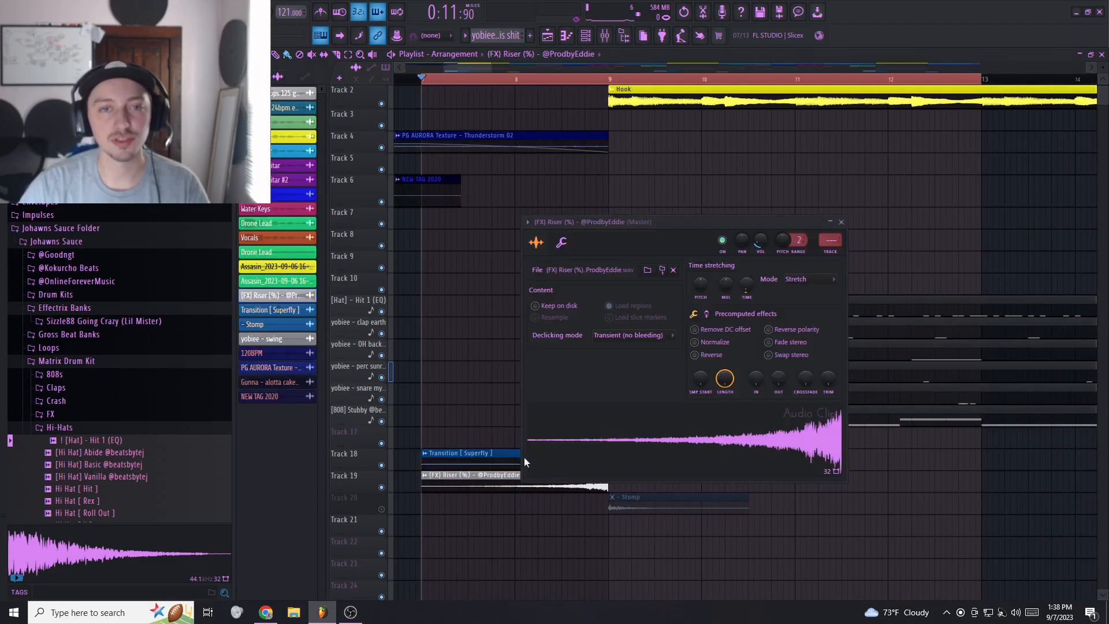
pyautogui.doubleClick(482, 462)
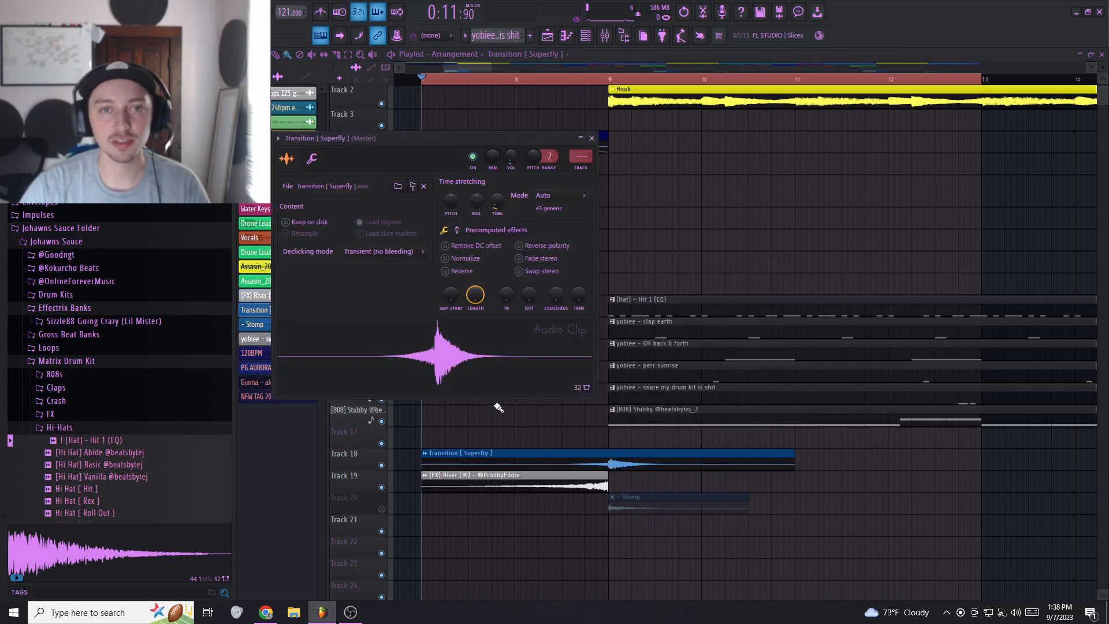
pyautogui.click(592, 138)
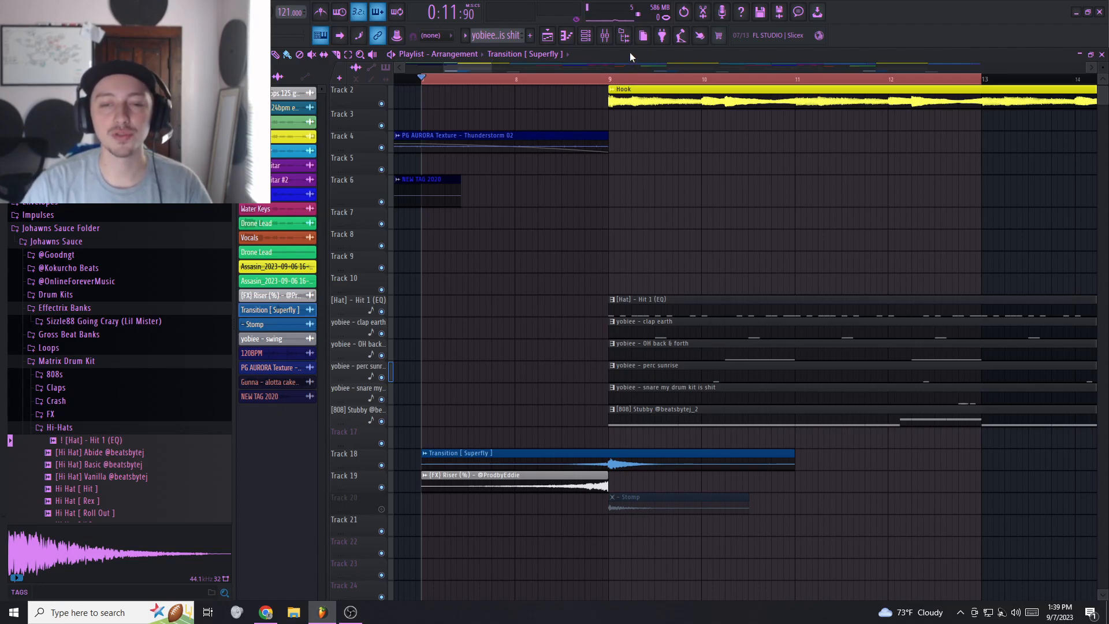
# - Play from bar 7 into the hook with both the transition and riser tracks active
pyautogui.press('space')
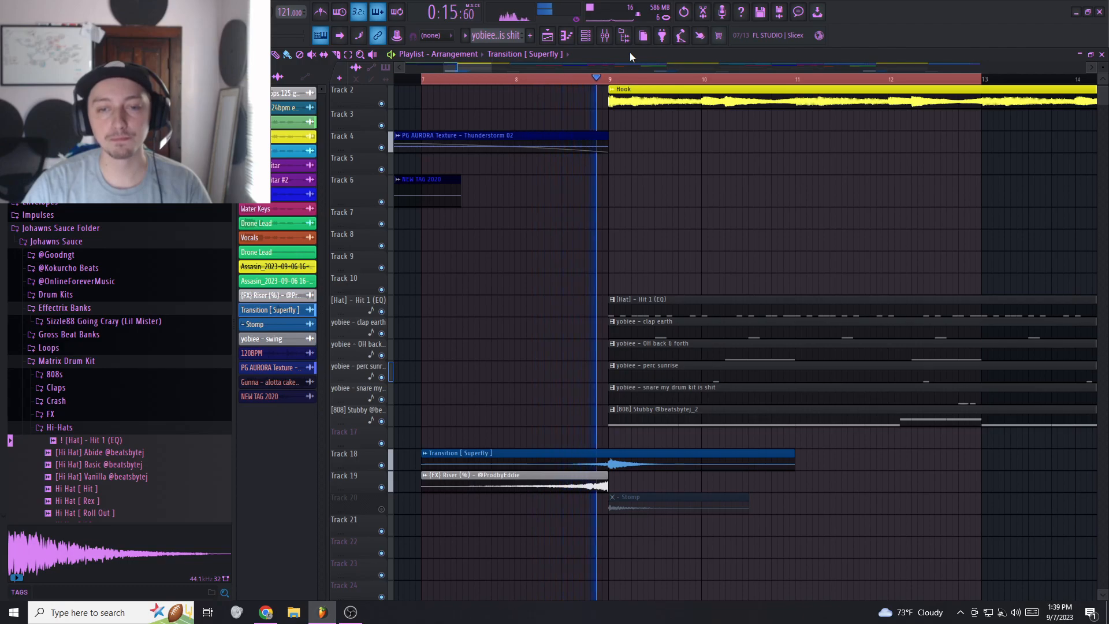
pyautogui.scroll(-2, 554, 297)
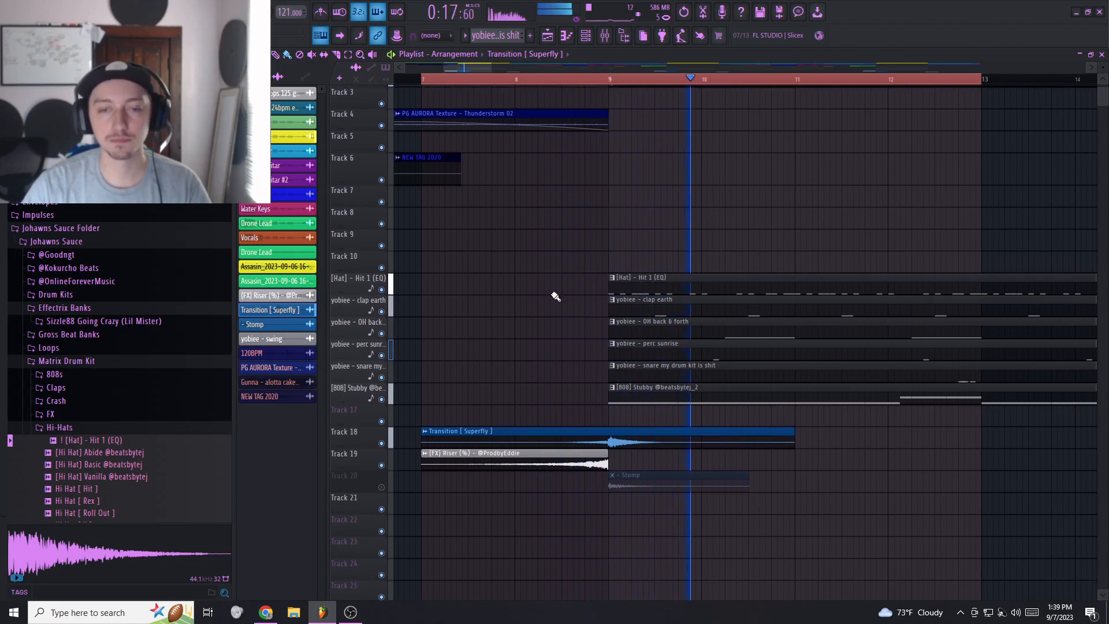
pyautogui.press('space')
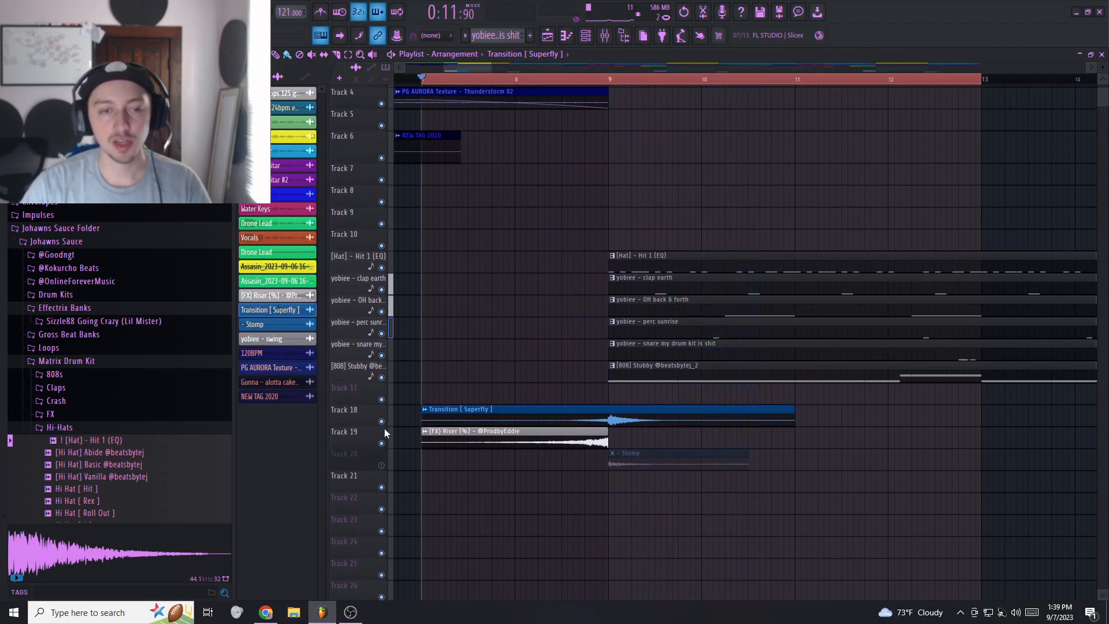
# - Mute the transition and riser on Tracks 18 and 19, and unmute the Stomp clip on Track 20
pyautogui.click(382, 422)
pyautogui.click(382, 443)
pyautogui.click(382, 466)
# - Narrow the time selection to about bars 9 to 13 and play the start of the hook with the stomp
pyautogui.click(585, 82)
pyautogui.press('space')
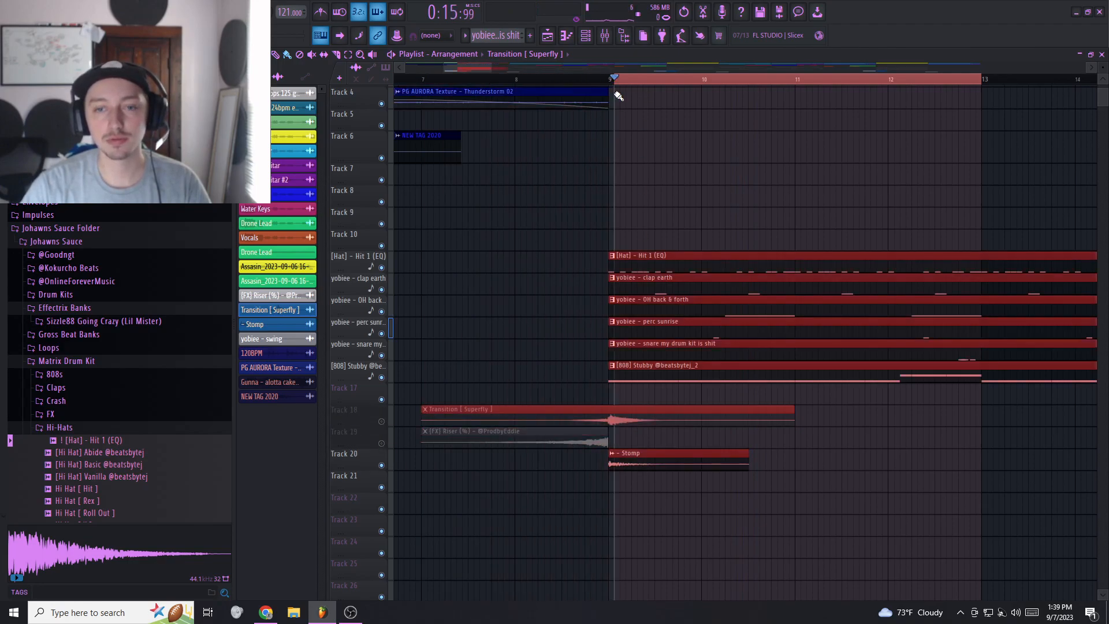
pyautogui.press('space')
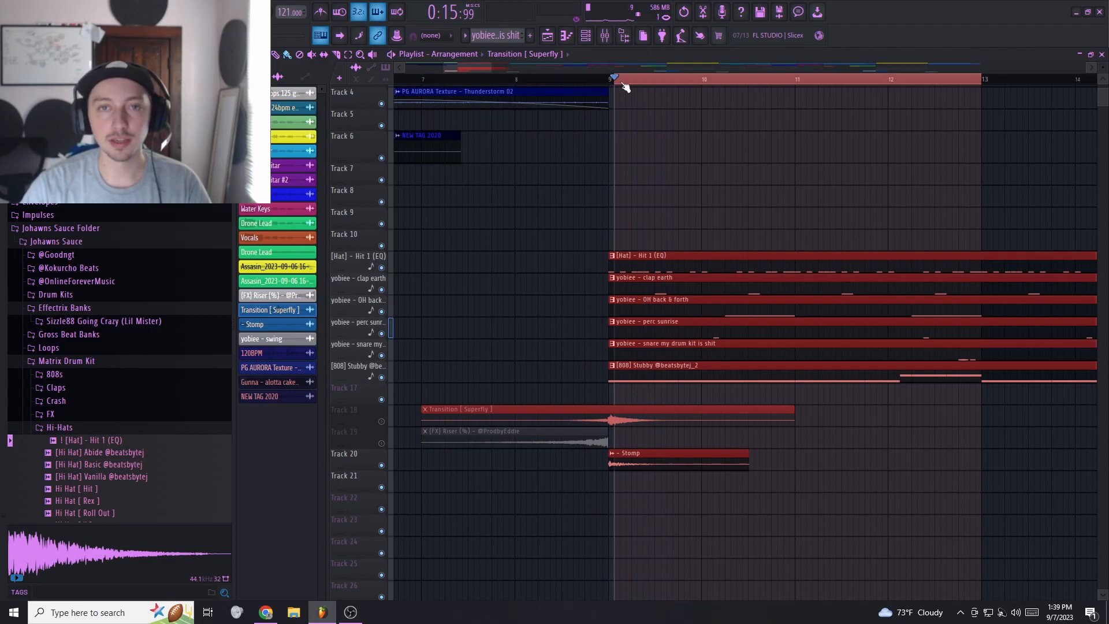
# - Mute the drum and 808 tracks and play the stomp on its own from bar 9
pyautogui.moveTo(382, 268); pyautogui.dragTo(389, 399)
pyautogui.press('space')
pyautogui.press('space')
# - Unmute the 808 track and the Transition [Superfly] track one after the other, playing each together with the stomp
pyautogui.click(383, 378)
pyautogui.press('space')
pyautogui.press('space')
pyautogui.click(382, 421)
pyautogui.press('space')
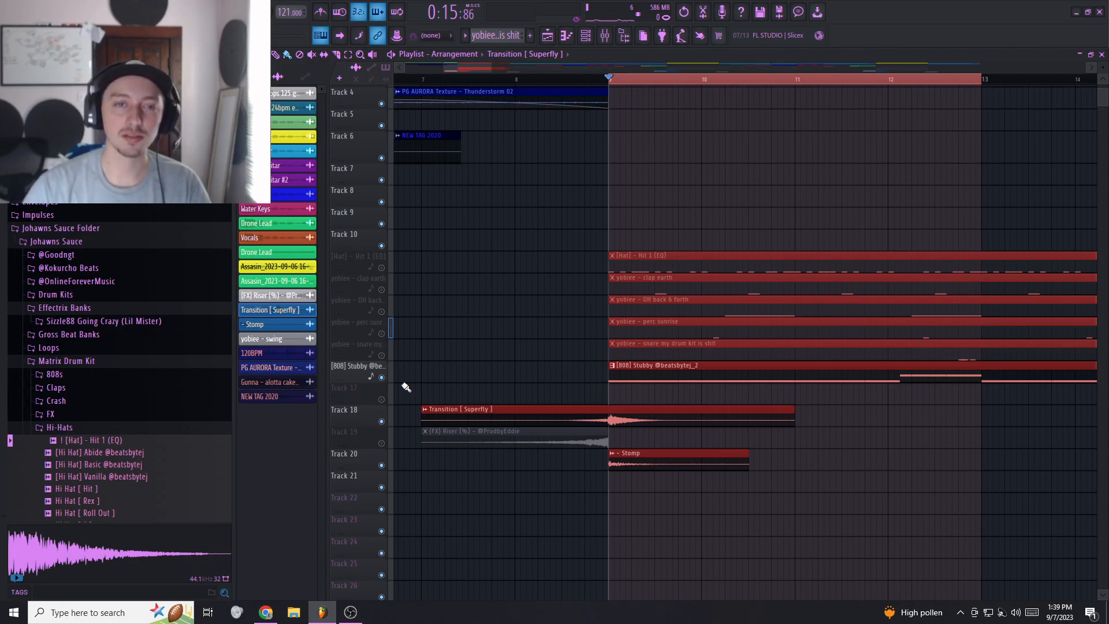
# - Unmute all playlist tracks, place the song position at bar 9 and clear the time selection
pyautogui.rightClick(382, 334)
pyautogui.rightClick(382, 334)
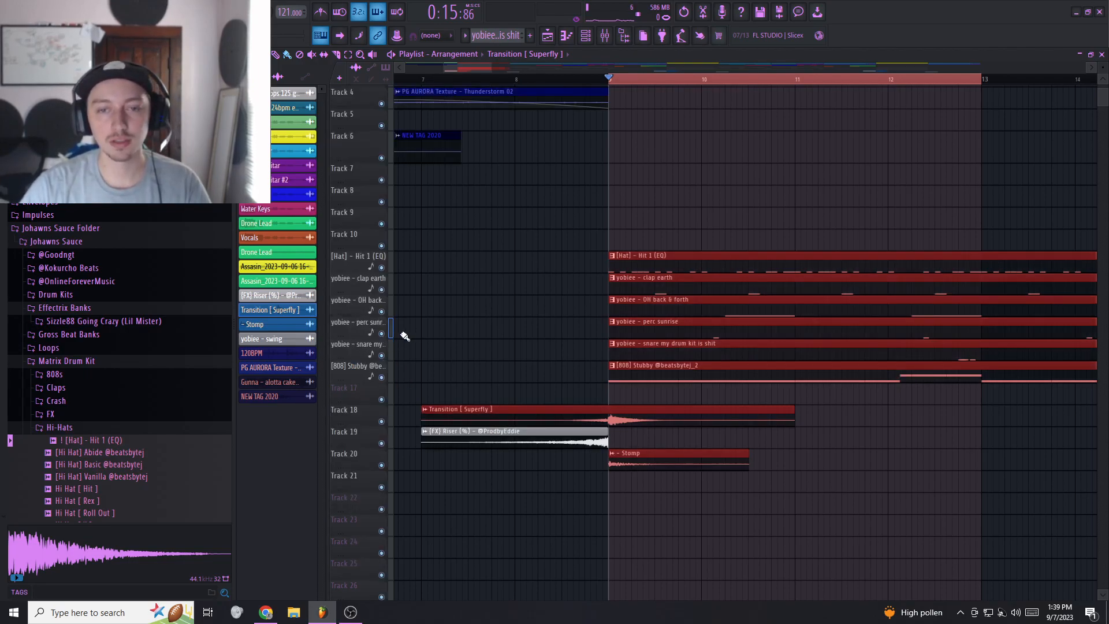
pyautogui.doubleClick(611, 78)
pyautogui.scroll(-1, 606, 89)
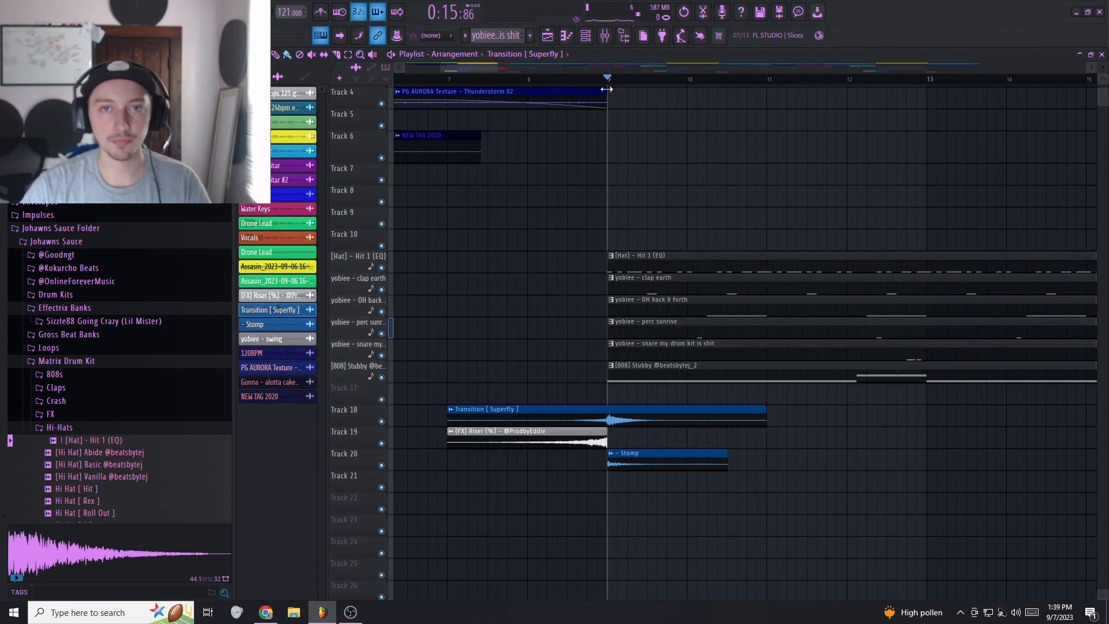
# - Play the riser and transition effects into the first hook over a time selection of bars 7 to 13, and clear the selection
pyautogui.moveTo(589, 81); pyautogui.dragTo(933, 93)
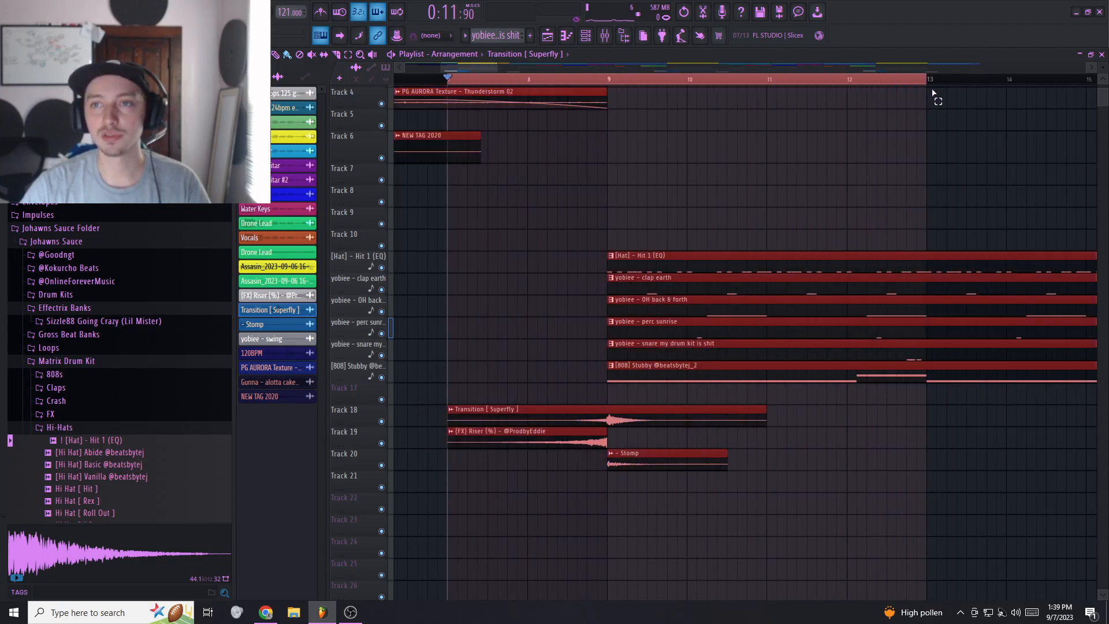
pyautogui.scroll(-3, 602, 208)
pyautogui.scroll(2, 555, 223)
pyautogui.press('space')
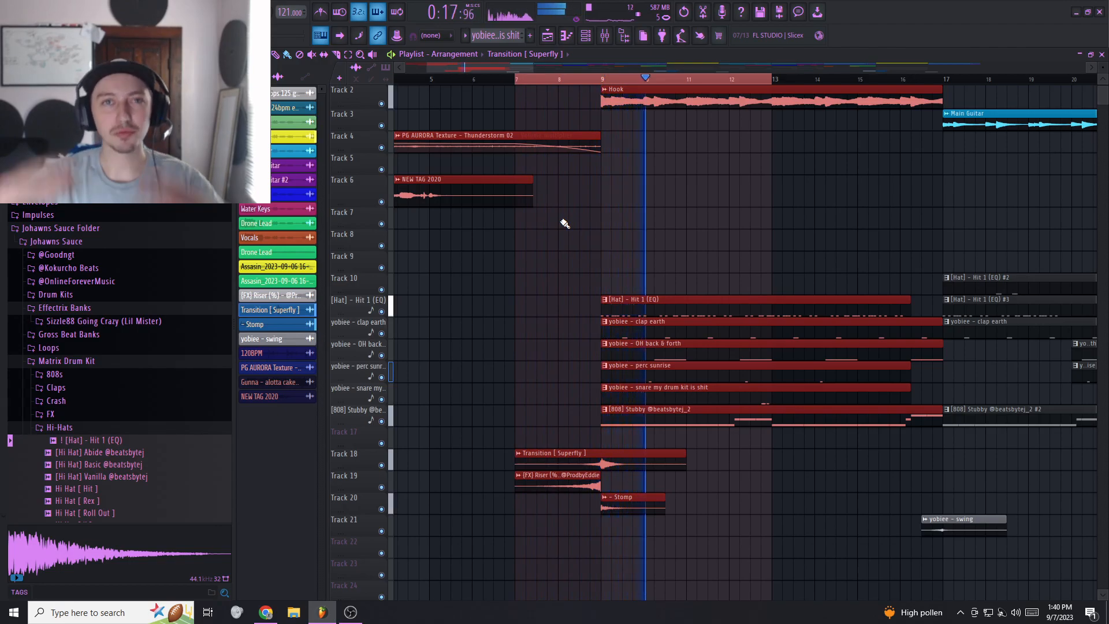
pyautogui.press('space')
pyautogui.click(576, 239)
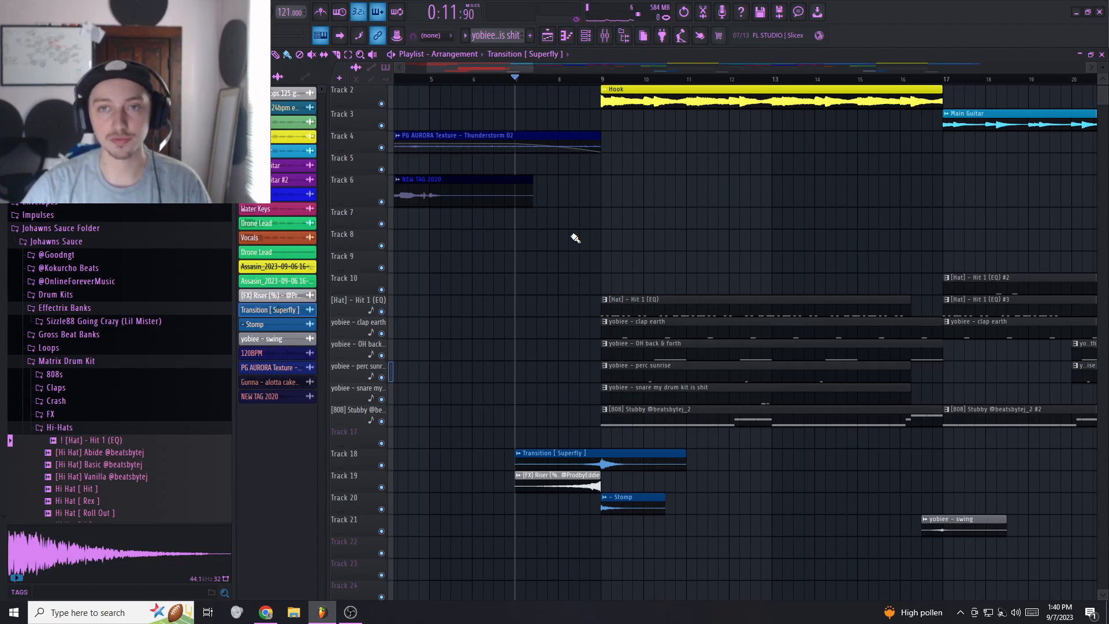
# - Play the change from the end of the second hook into the second verse, starting just before bar 49
pyautogui.scroll(-10, 575, 238)
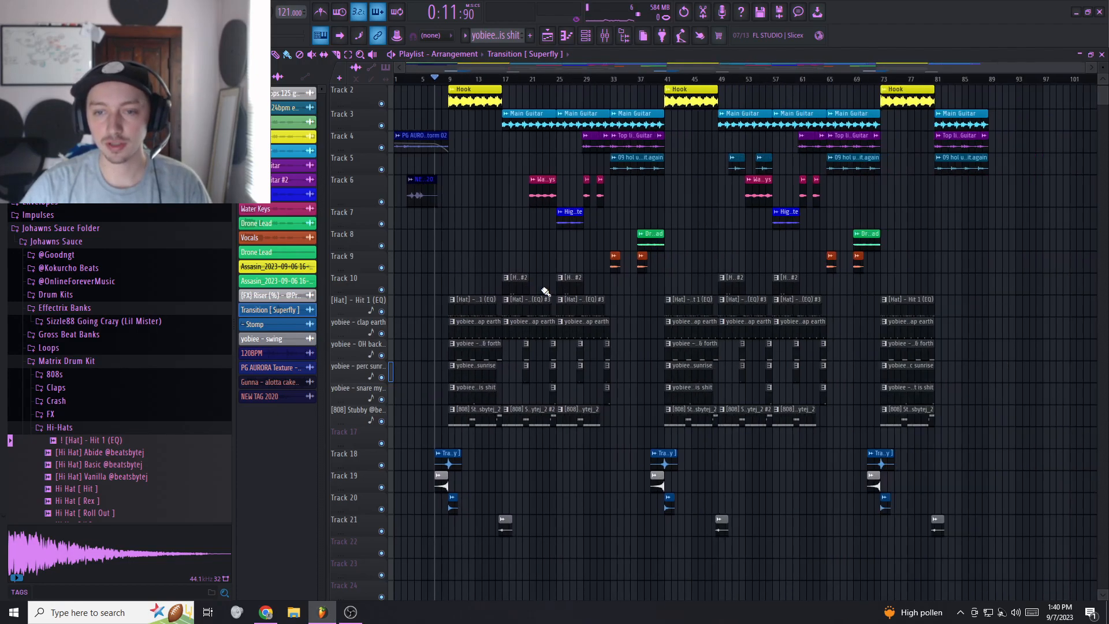
pyautogui.moveTo(451, 84); pyautogui.dragTo(662, 87)
pyautogui.click(733, 139)
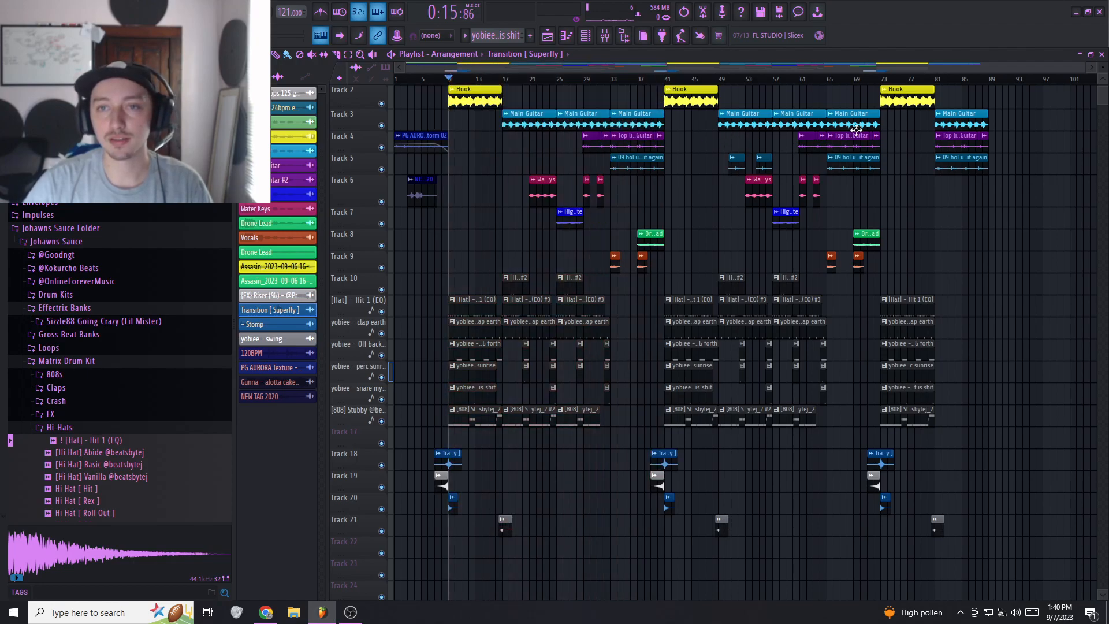
pyautogui.scroll(3, 736, 250)
pyautogui.scroll(1, 737, 250)
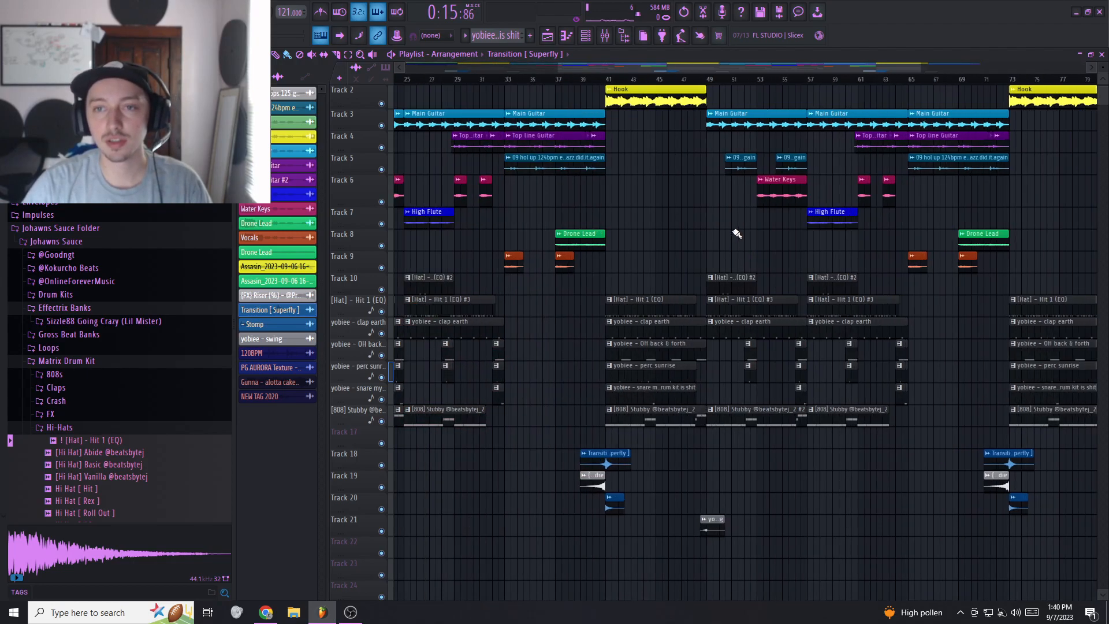
pyautogui.click(702, 79)
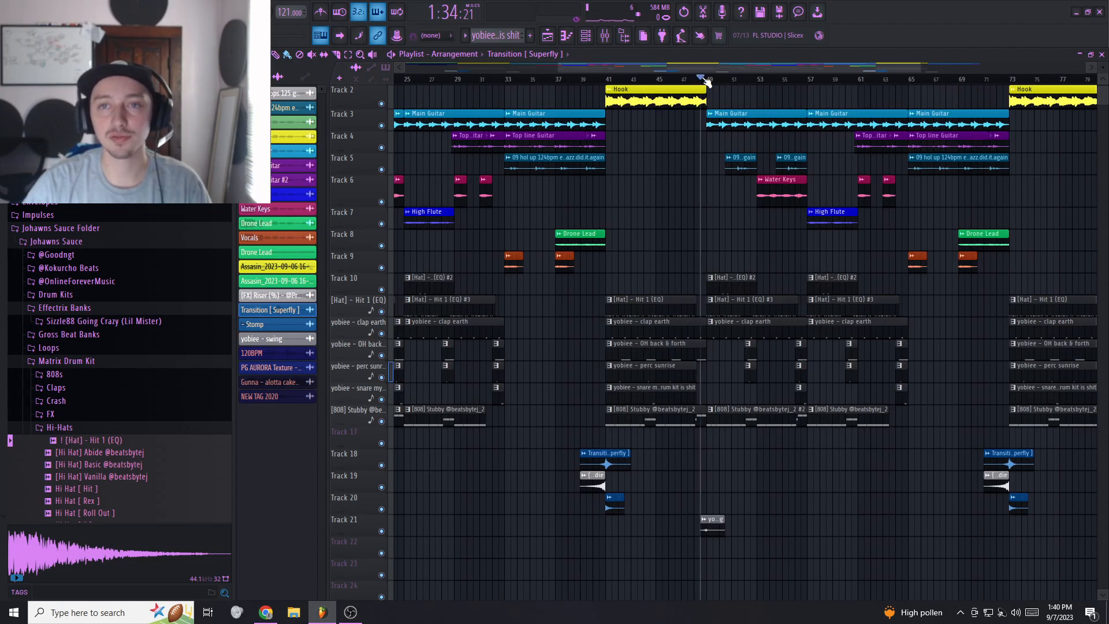
pyautogui.press('space')
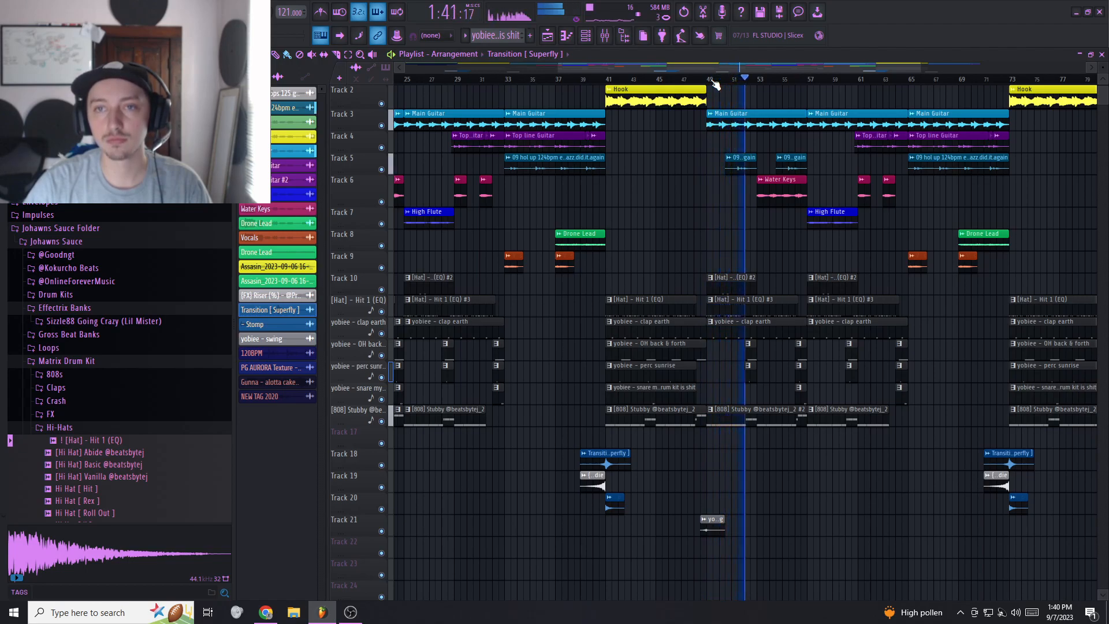
pyautogui.scroll(-2, 688, 254)
pyautogui.press('space')
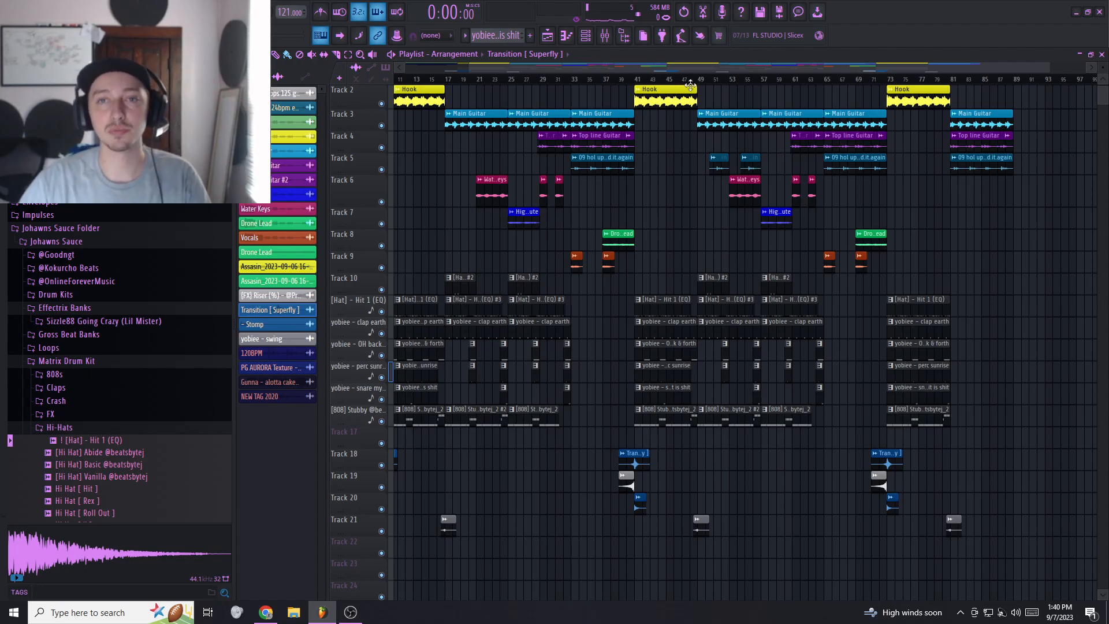
# - Examine how the drums and transition effects repeat around the second and third hooks, moving the song position to each hook
pyautogui.scroll(2, 715, 100)
pyautogui.moveTo(729, 79); pyautogui.dragTo(665, 91)
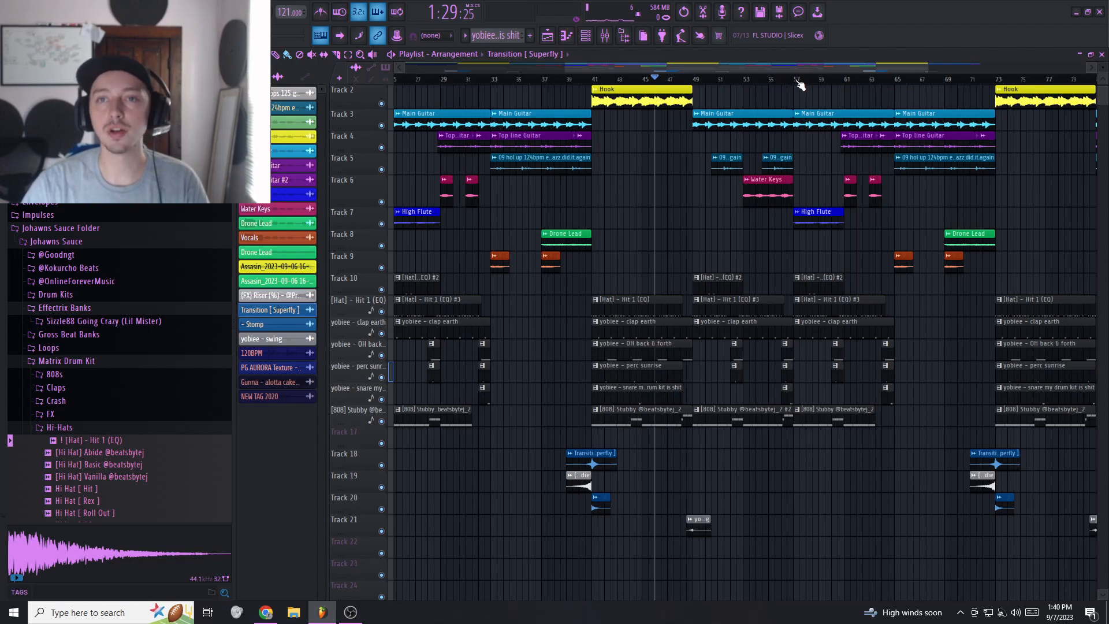
pyautogui.scroll(-2, 671, 244)
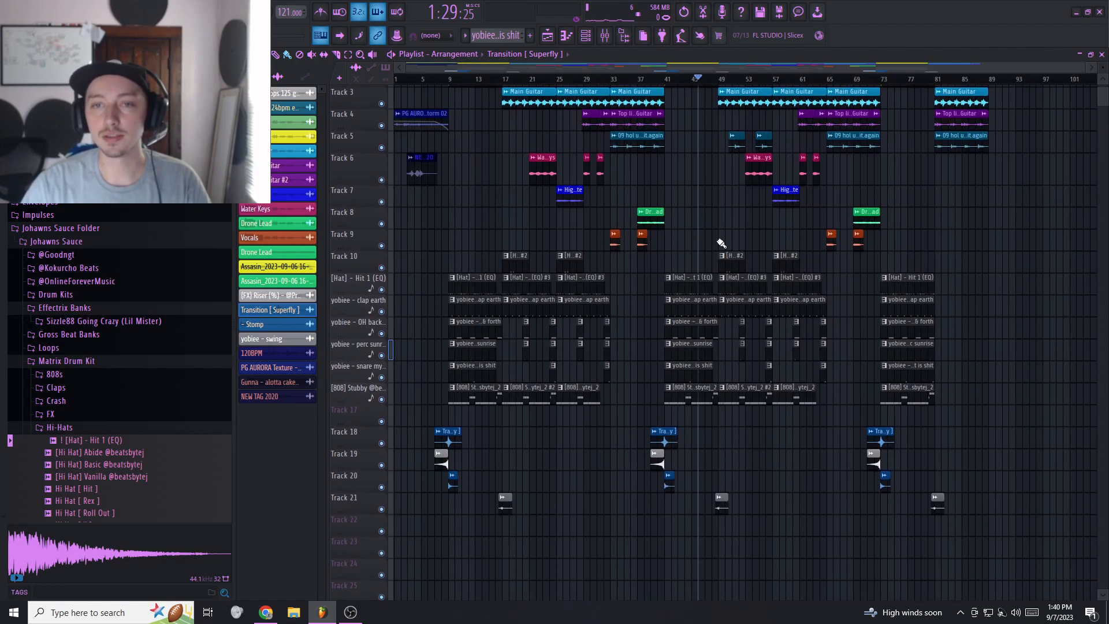
pyautogui.scroll(1, 739, 260)
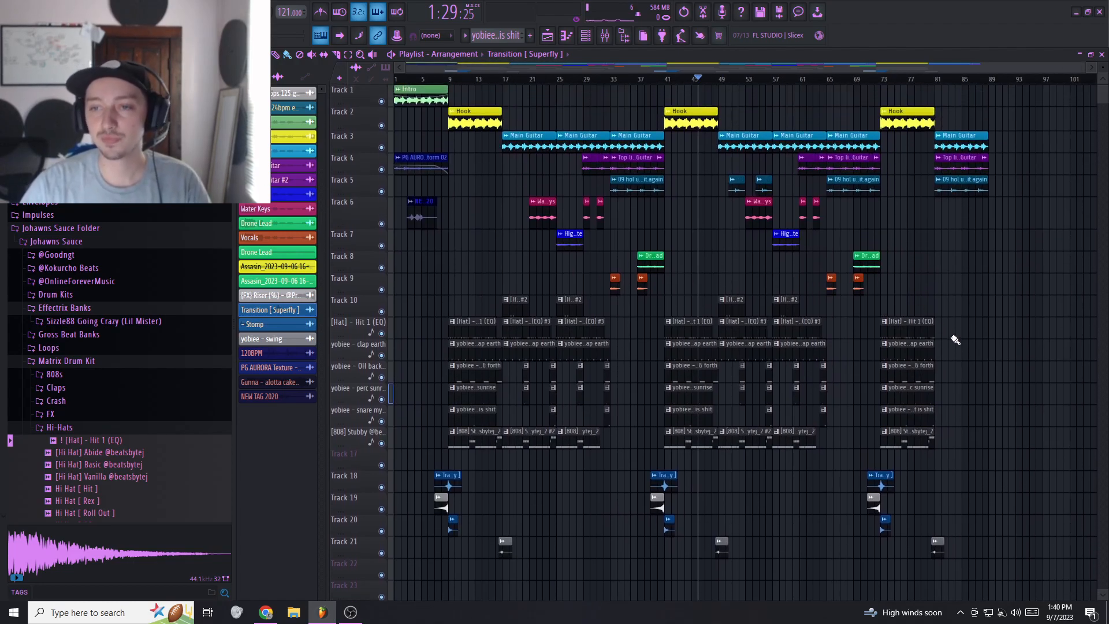
pyautogui.scroll(3, 927, 316)
pyautogui.click(759, 80)
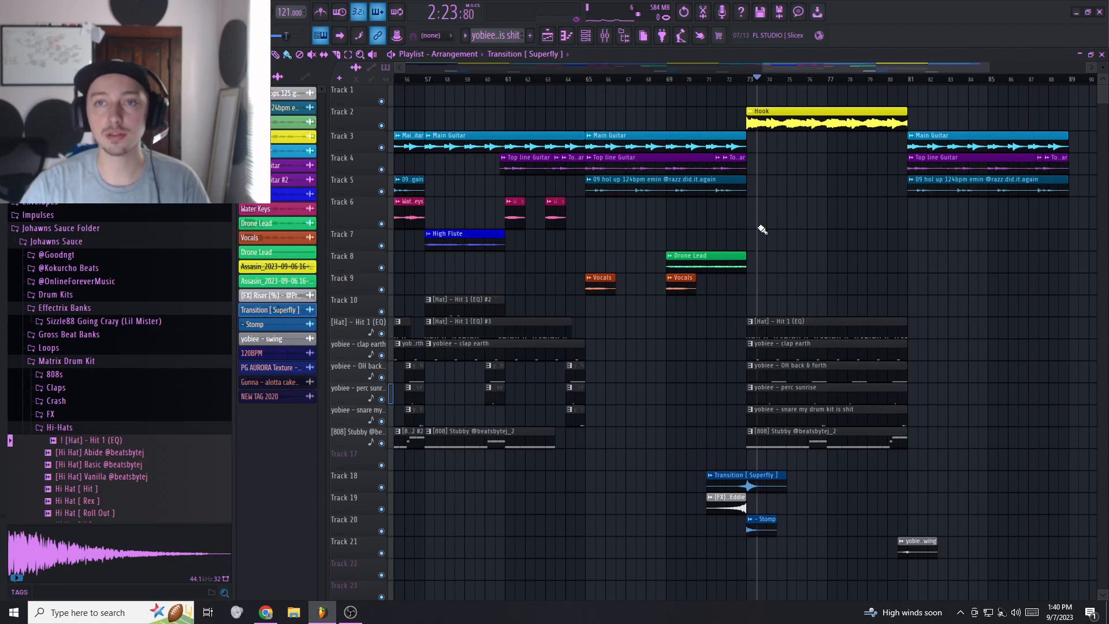
pyautogui.scroll(-2, 789, 252)
pyautogui.scroll(2, 907, 250)
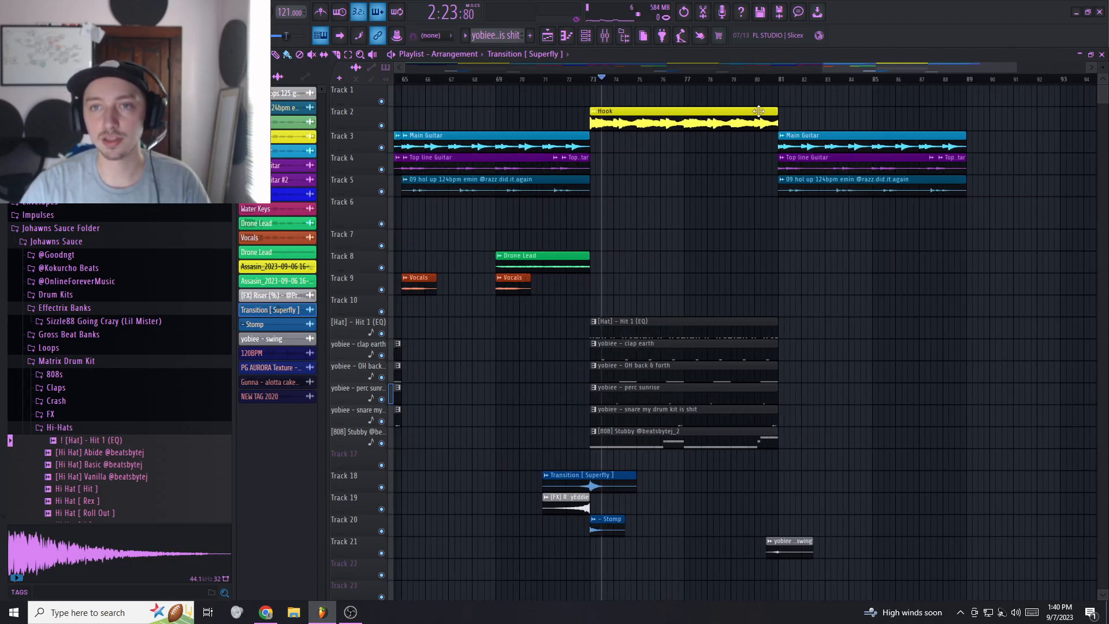
pyautogui.scroll(-3, 819, 255)
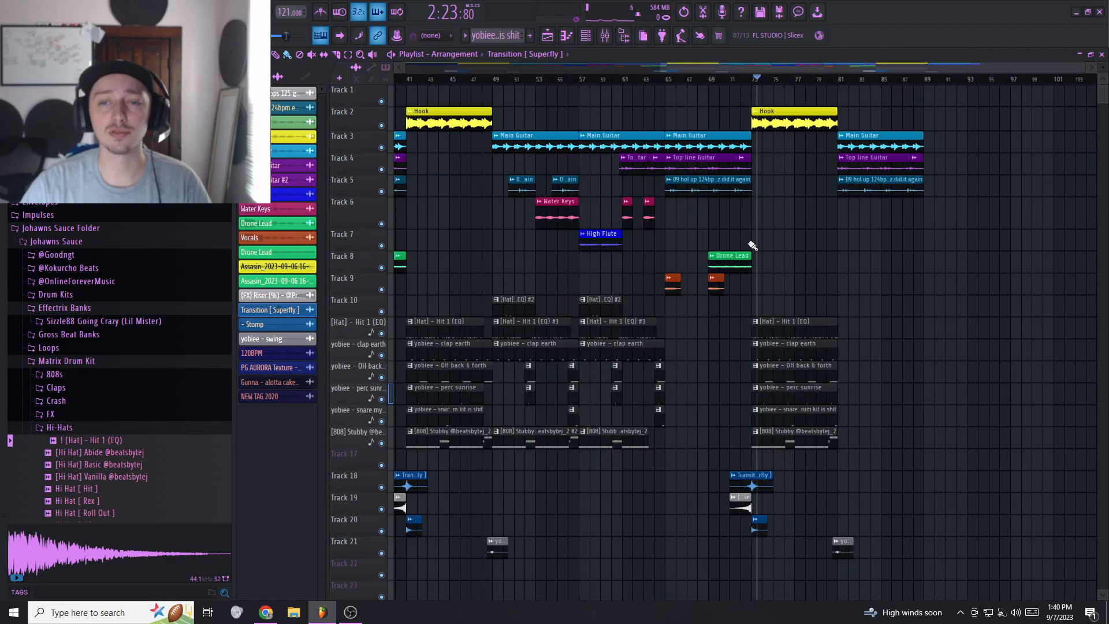
pyautogui.scroll(-1, 823, 258)
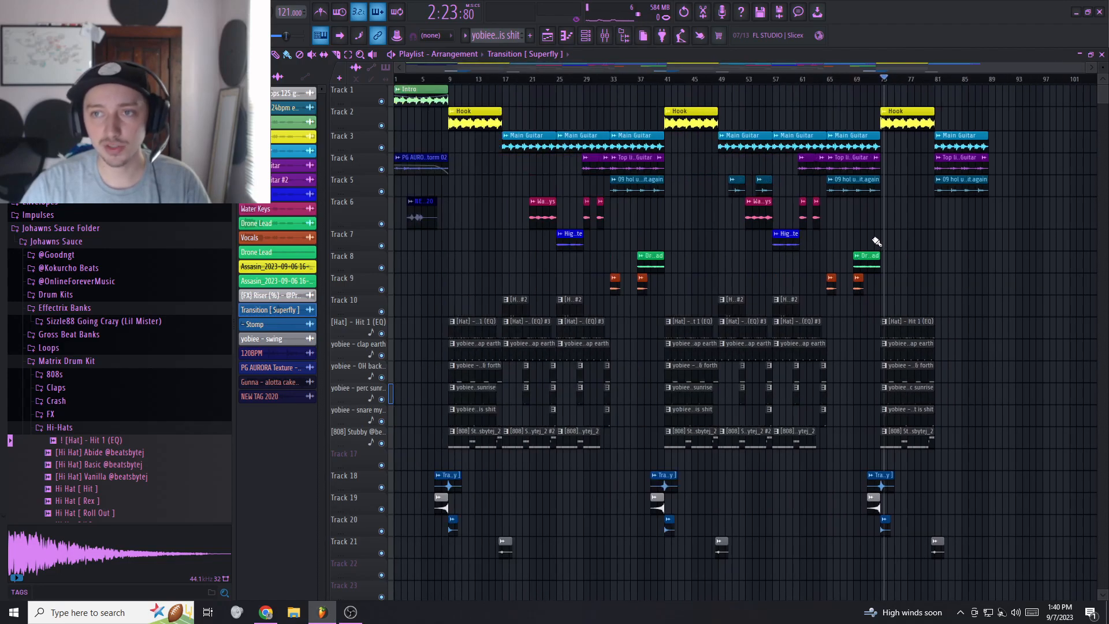
# - Play the end of the third hook into the outro, and stop playback
pyautogui.scroll(2, 951, 248)
pyautogui.scroll(1, 941, 267)
pyautogui.click(876, 81)
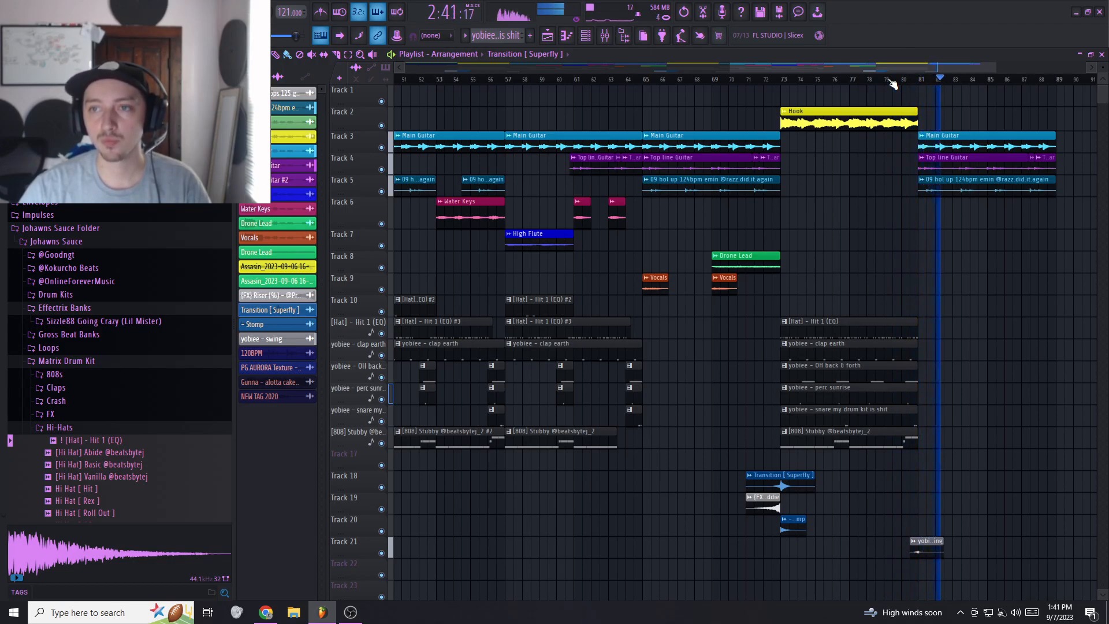
pyautogui.scroll(-3, 823, 245)
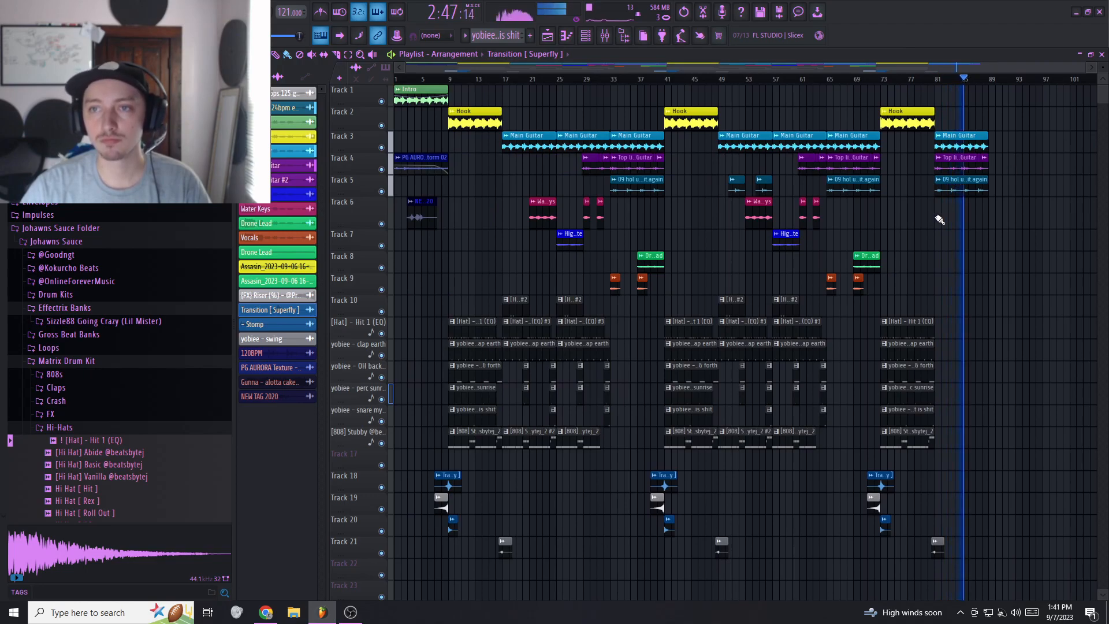
pyautogui.press('space')
# - Point out the swing clips on Track 21 and the outro's guitar and loop clips by selecting them, and clear the selection
pyautogui.moveTo(963, 516); pyautogui.dragTo(941, 545)
pyautogui.moveTo(529, 516); pyautogui.dragTo(493, 556)
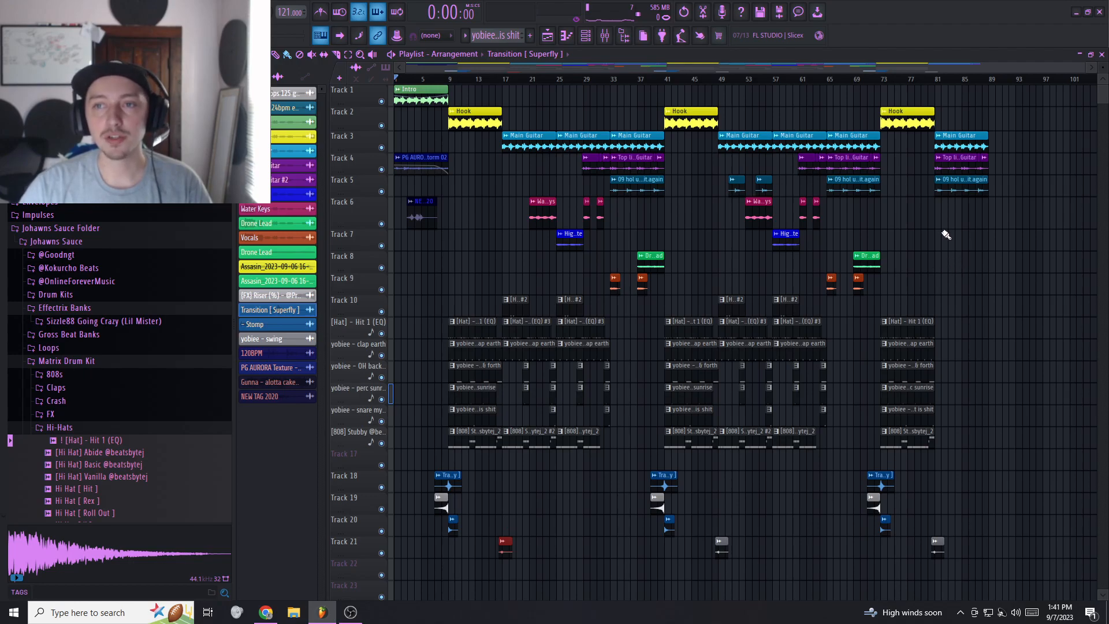
pyautogui.scroll(1, 946, 233)
pyautogui.moveTo(1030, 227); pyautogui.dragTo(936, 130)
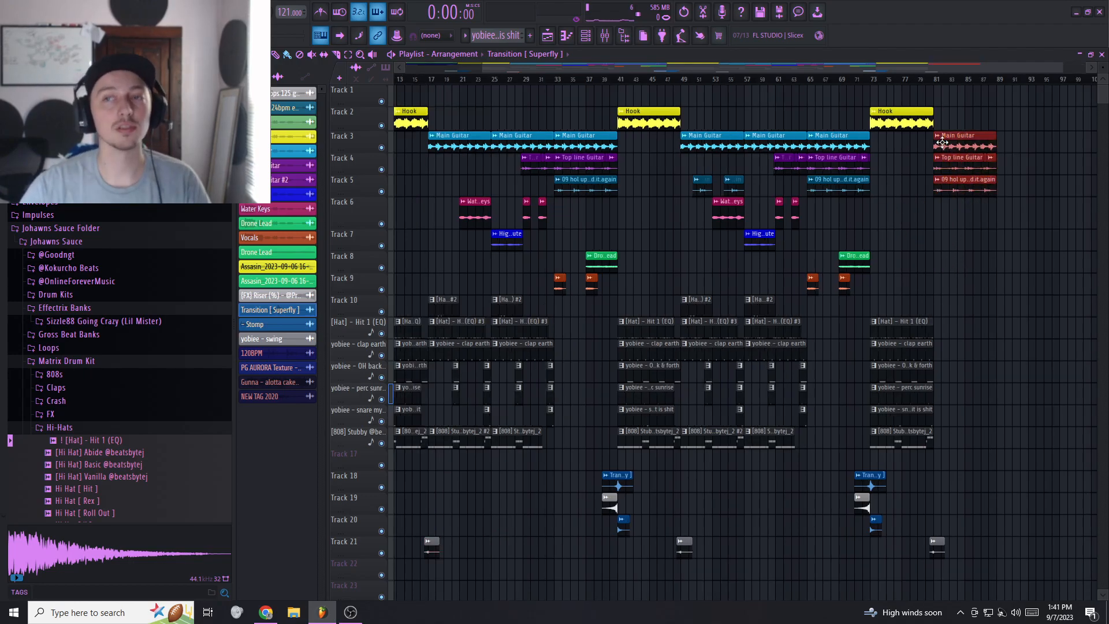
pyautogui.keyDown('ctrl'); pyautogui.click(866, 244); pyautogui.keyUp('ctrl')
# - Place the song position at bar 81 and highlight the third hook together with the outro clips, and deselect them
pyautogui.click(926, 80)
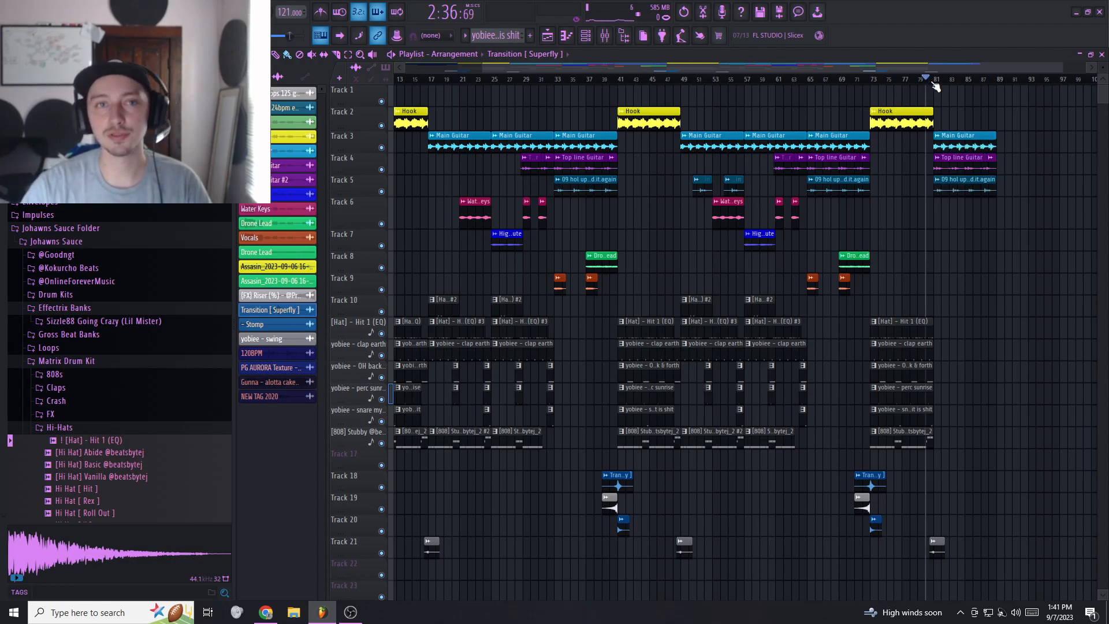
pyautogui.click(939, 82)
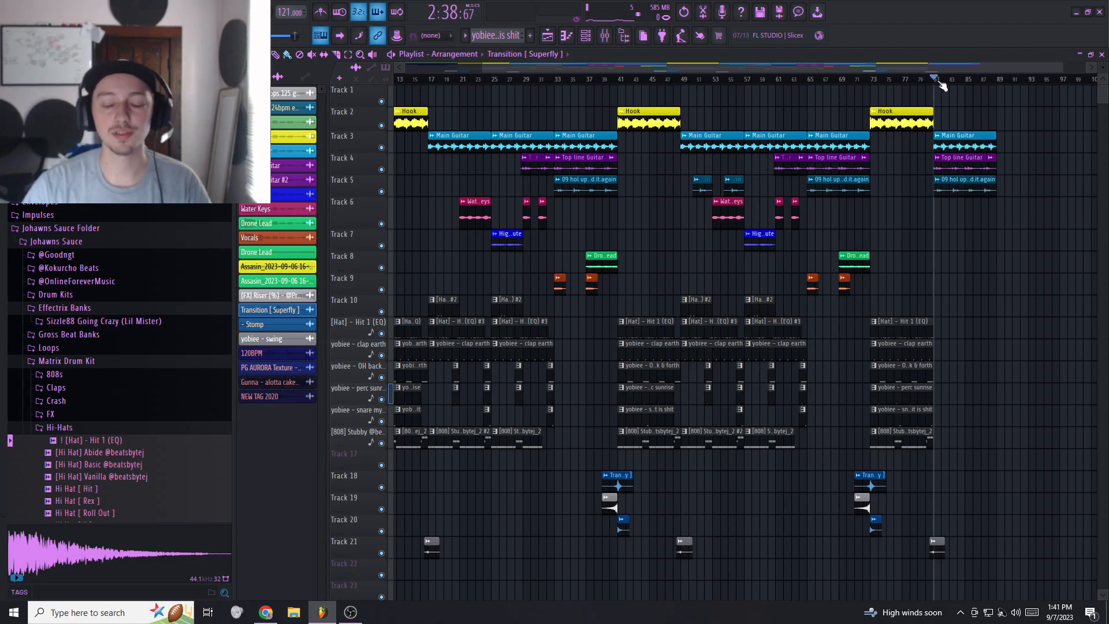
pyautogui.moveTo(1008, 228); pyautogui.dragTo(900, 106)
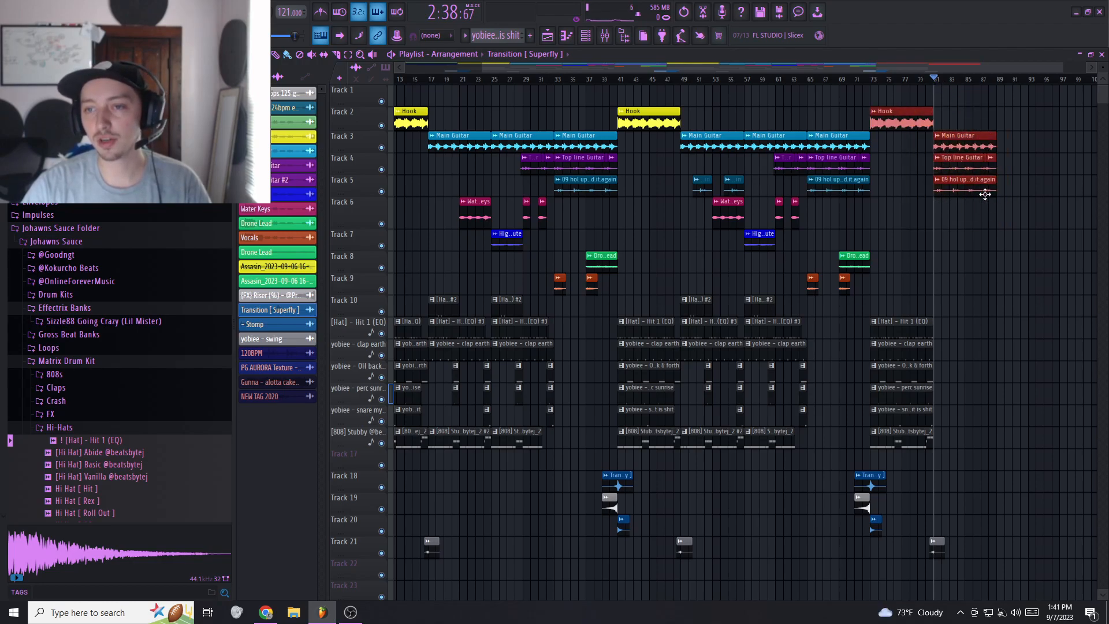
pyautogui.keyDown('ctrl'); pyautogui.click(998, 223); pyautogui.keyUp('ctrl')
pyautogui.scroll(-1, 998, 223)
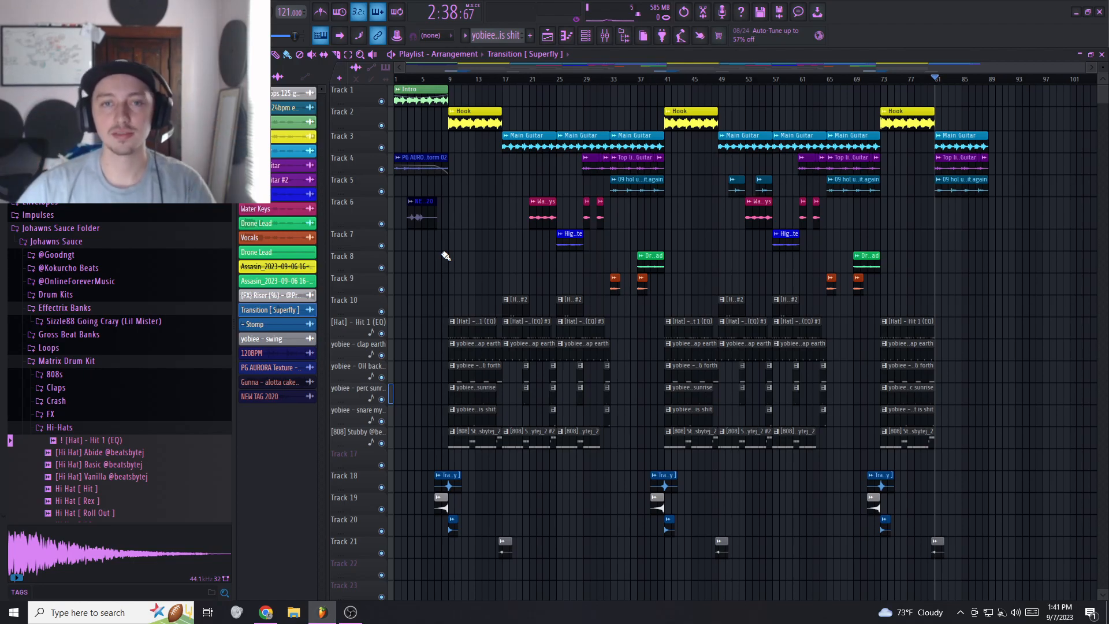
# - Return the song position to the start and view the project's info page in the settings
pyautogui.click(396, 79)
pyautogui.moveTo(1104, 63); pyautogui.dragTo(1104, 66)
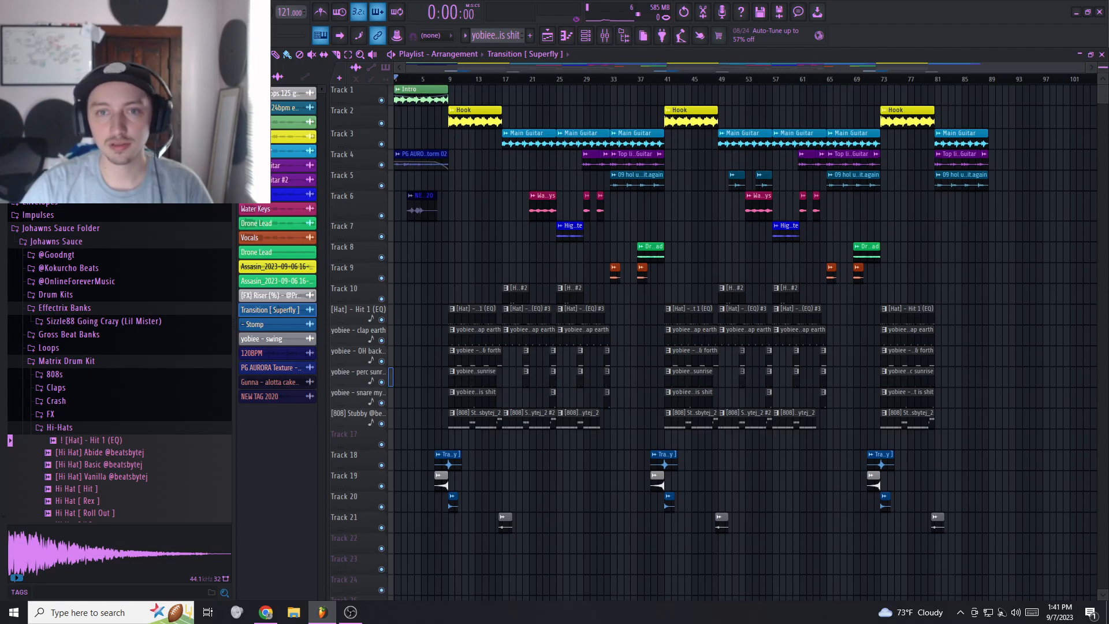
pyautogui.press('F10')
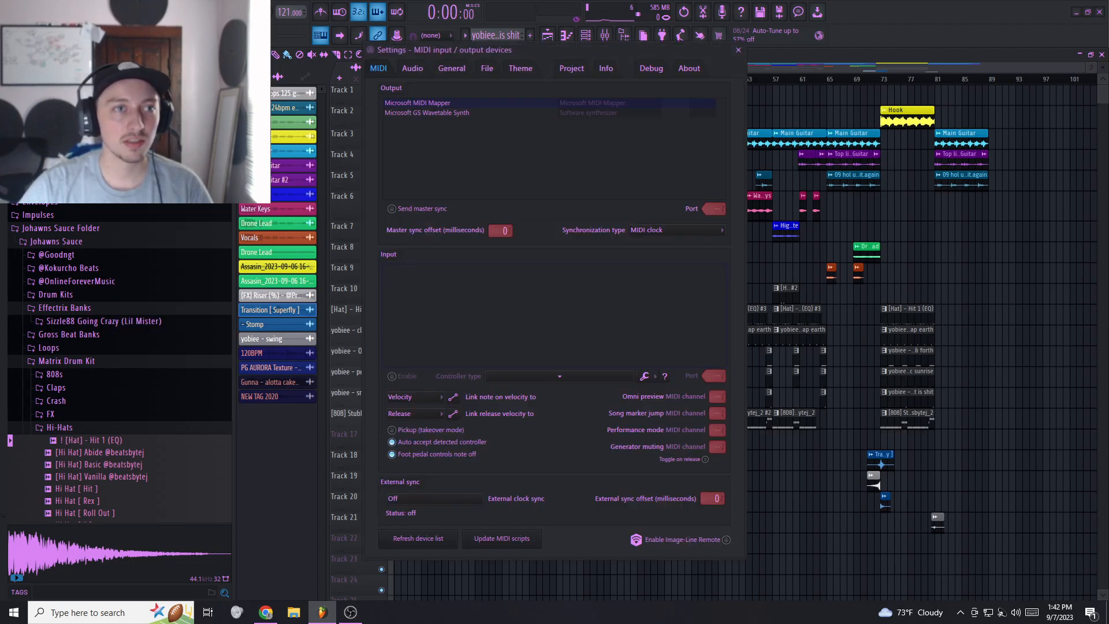
pyautogui.click(607, 69)
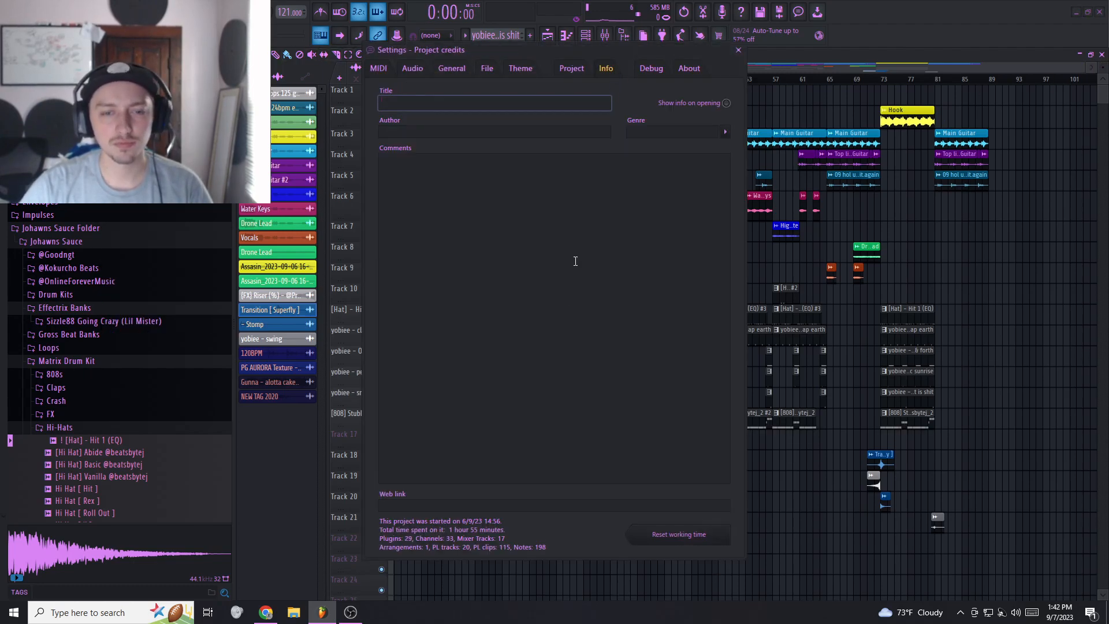
pyautogui.click(739, 51)
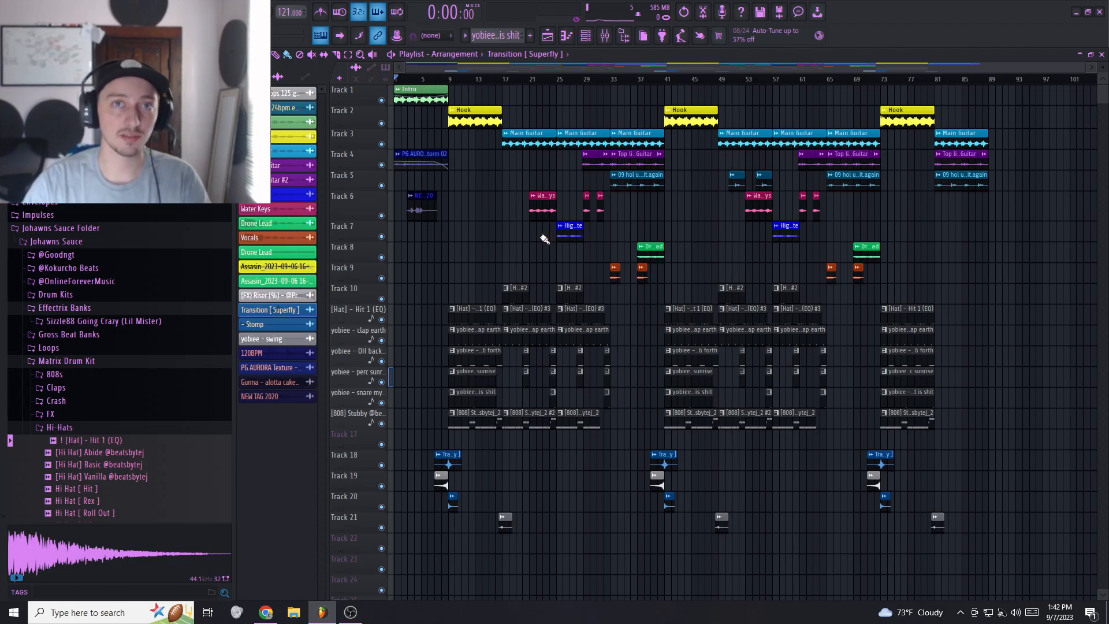
pyautogui.click(111, 7)
pyautogui.moveTo(164, 6)
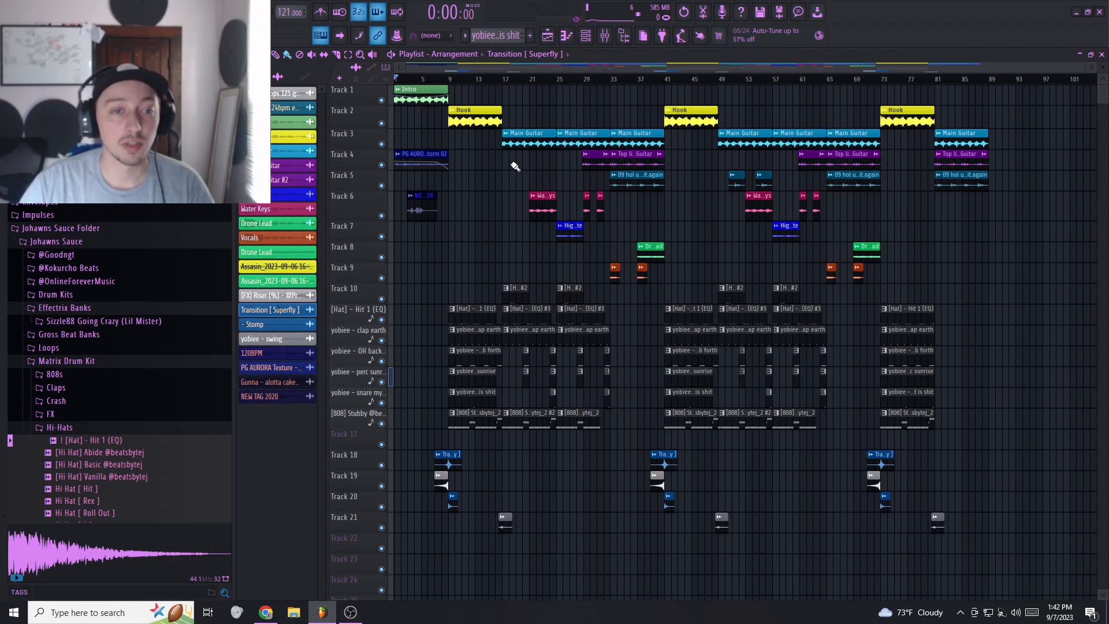
pyautogui.moveTo(1104, 65); pyautogui.dragTo(1104, 63)
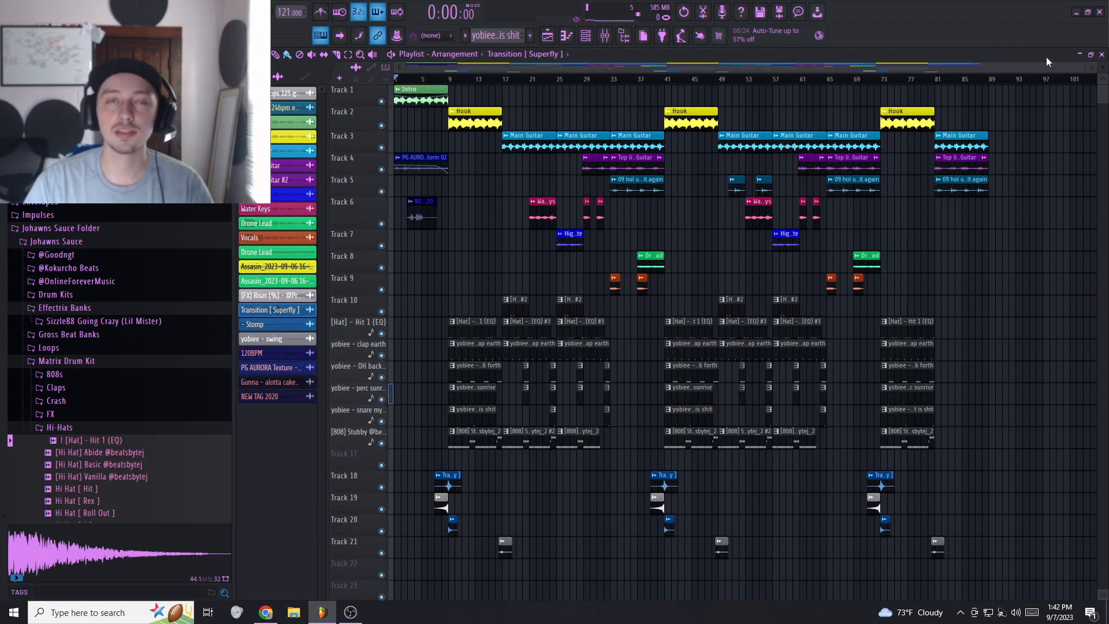